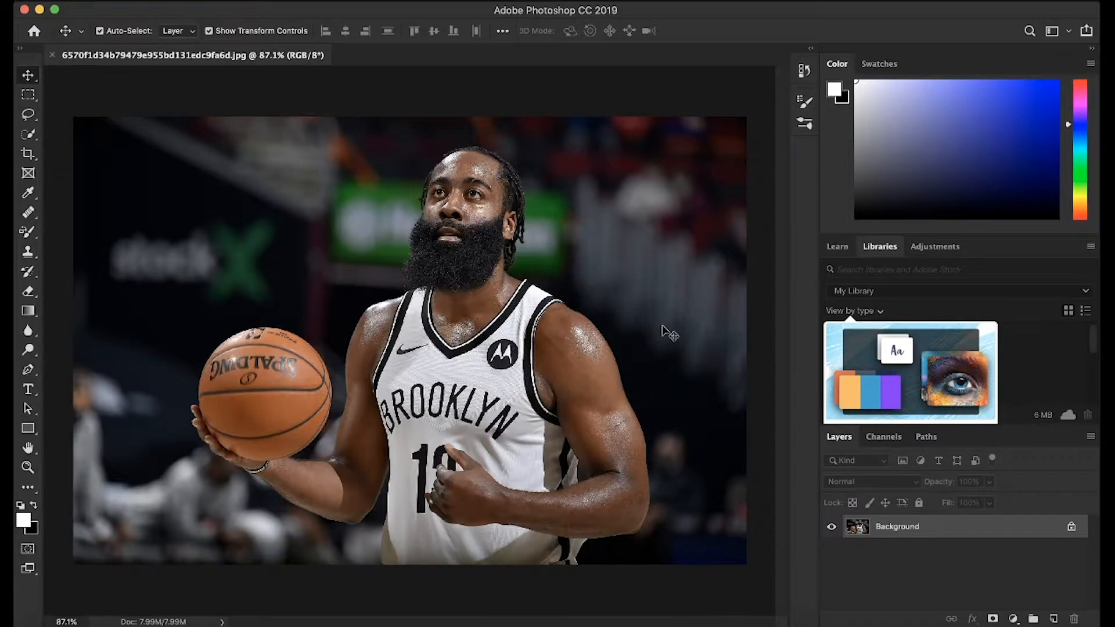
{"action": "scroll", "coordinate": [531, 345], "scroll_direction": "up", "scroll_amount": 3}
{"action": "scroll", "coordinate": [530, 344], "scroll_direction": "up", "scroll_amount": 4}
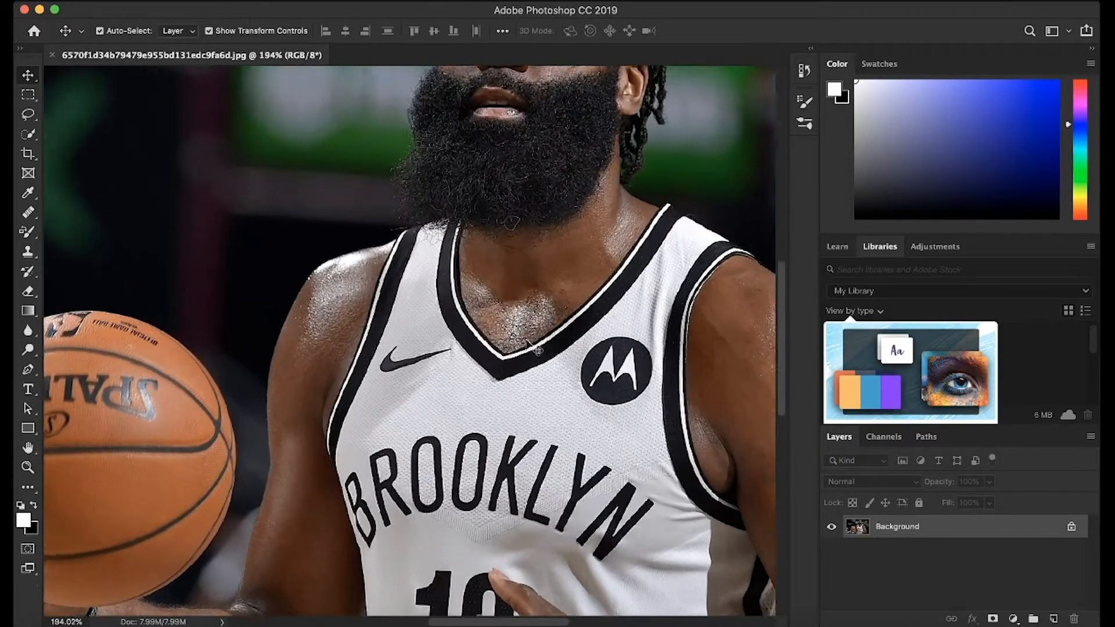
{"action": "scroll", "coordinate": [529, 345], "scroll_direction": "down", "scroll_amount": 5}
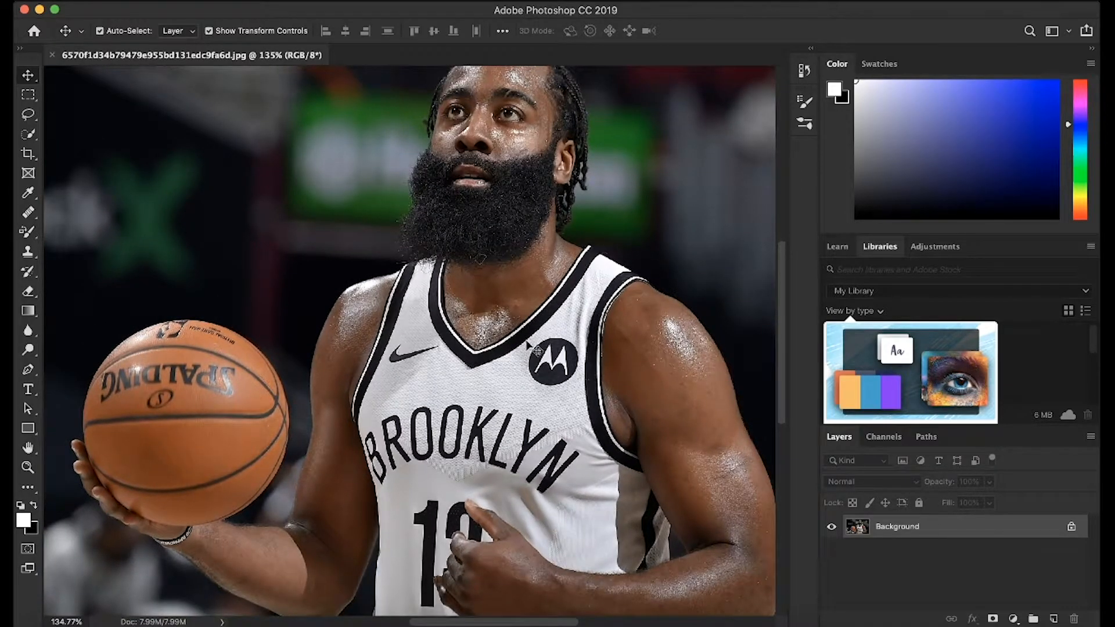
{"action": "scroll", "coordinate": [530, 344], "scroll_direction": "down", "scroll_amount": 3}
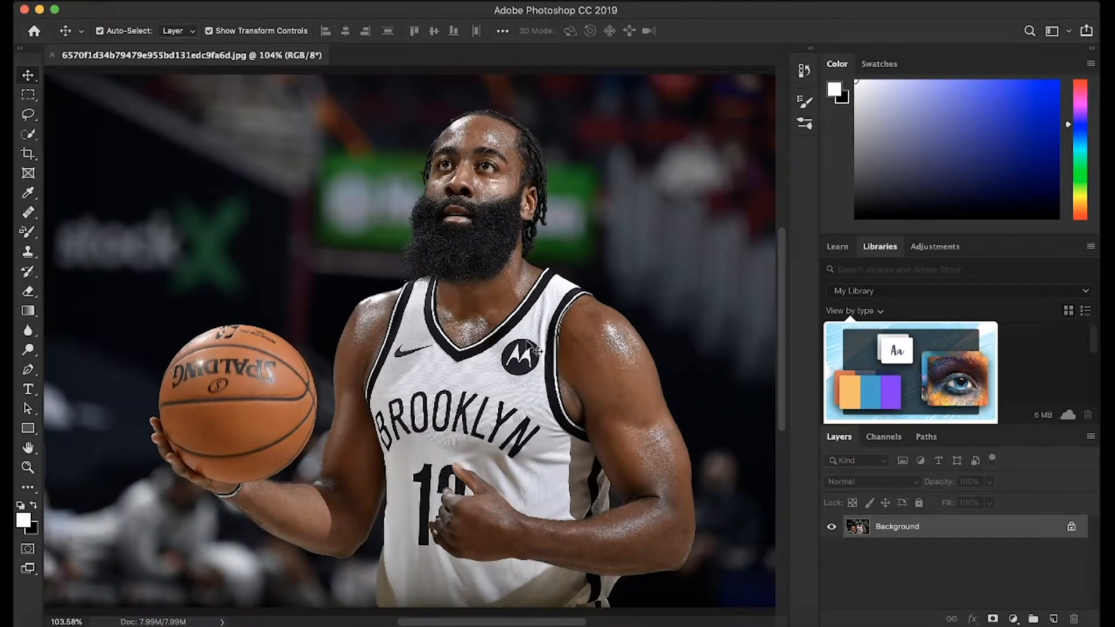
{"action": "scroll", "coordinate": [536, 349], "scroll_direction": "down", "scroll_amount": 1}
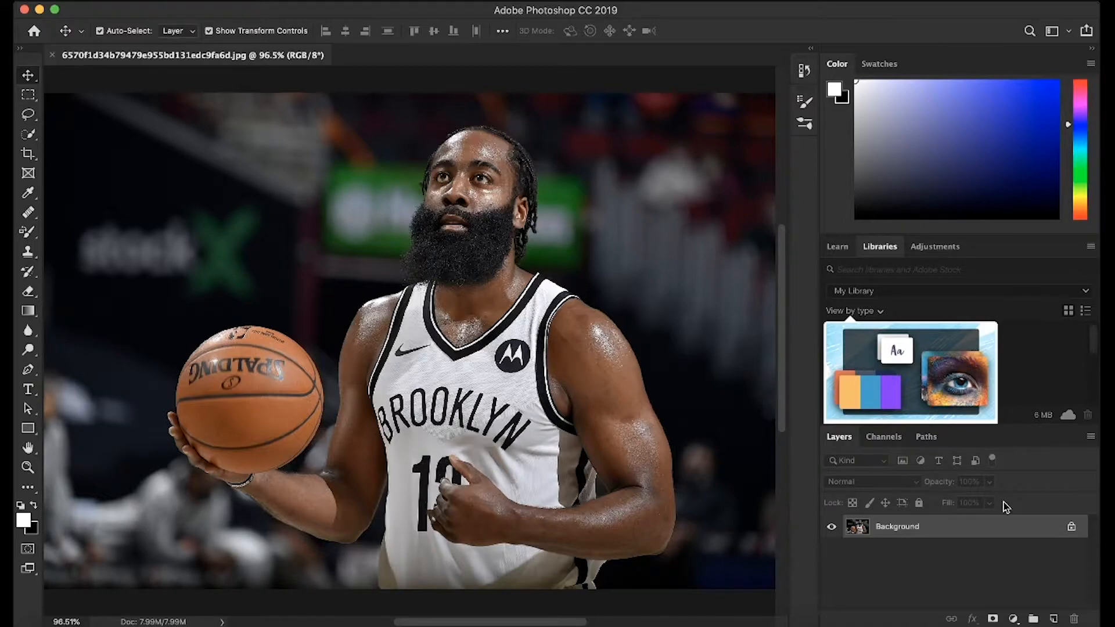
Unlock the background layer and open the Topaz Adjust 5 filter on it.
{"action": "left_click", "coordinate": [1070, 529]}
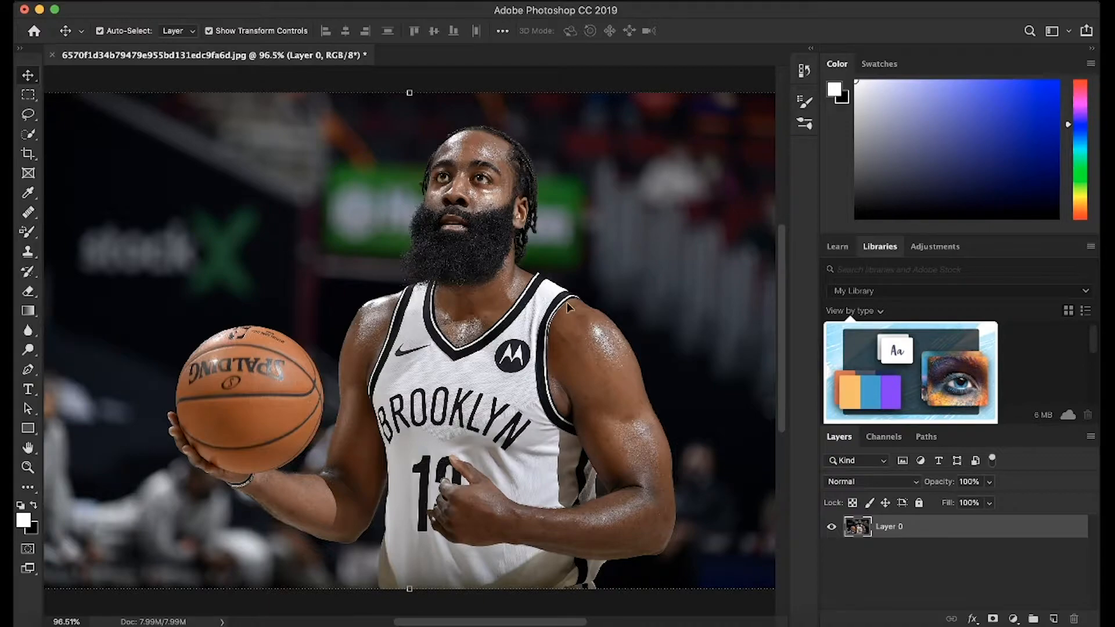
{"action": "left_click", "coordinate": [383, 1]}
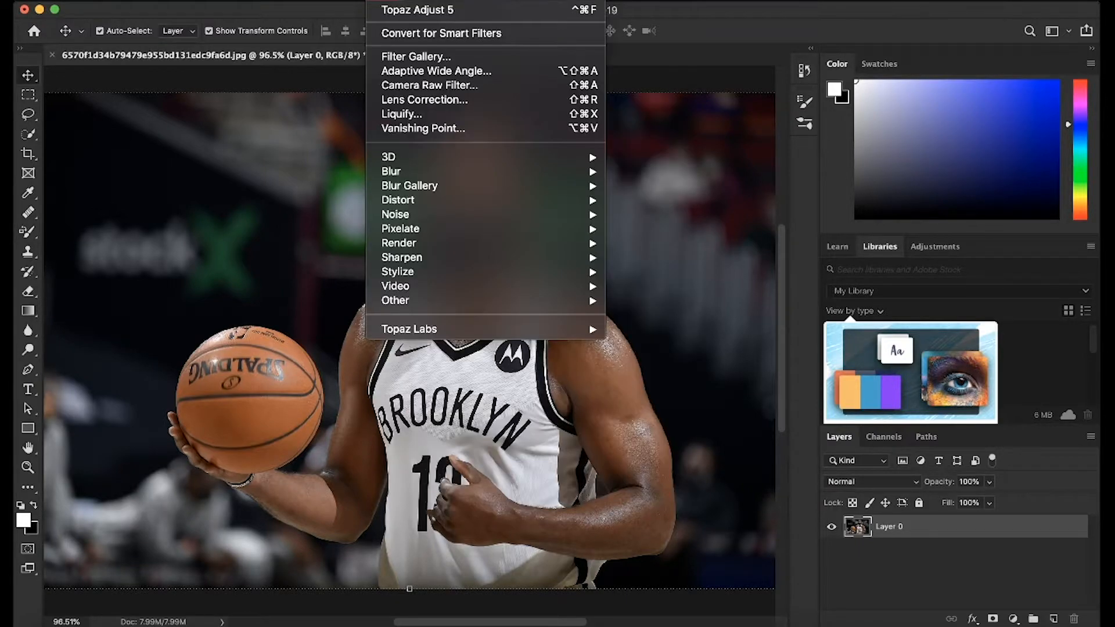
{"action": "mouse_move", "coordinate": [424, 333]}
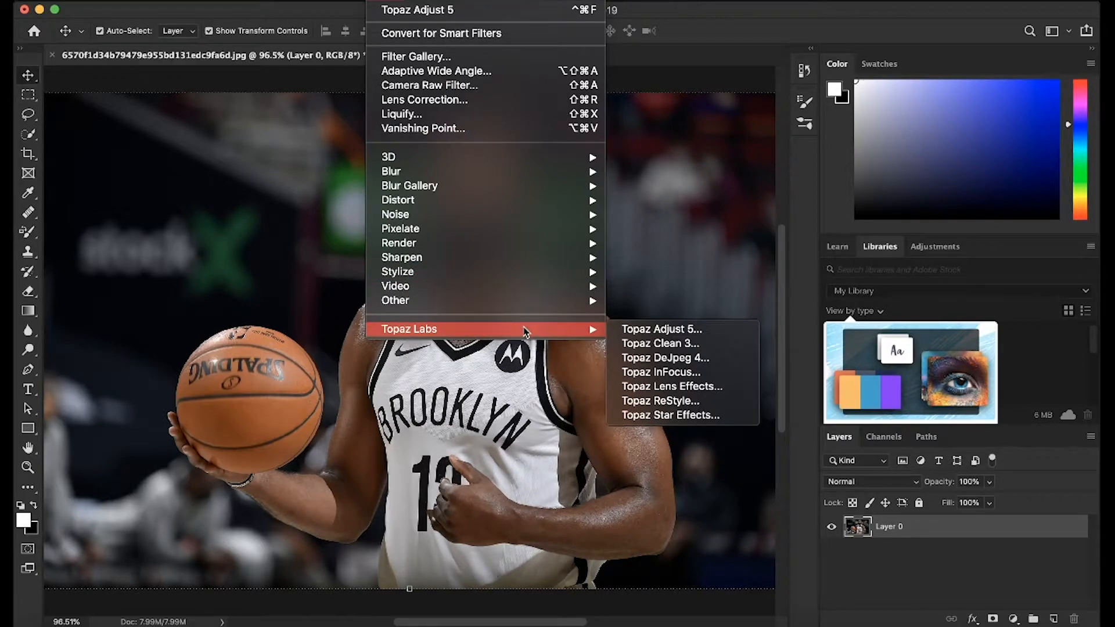
{"action": "left_click", "coordinate": [635, 330]}
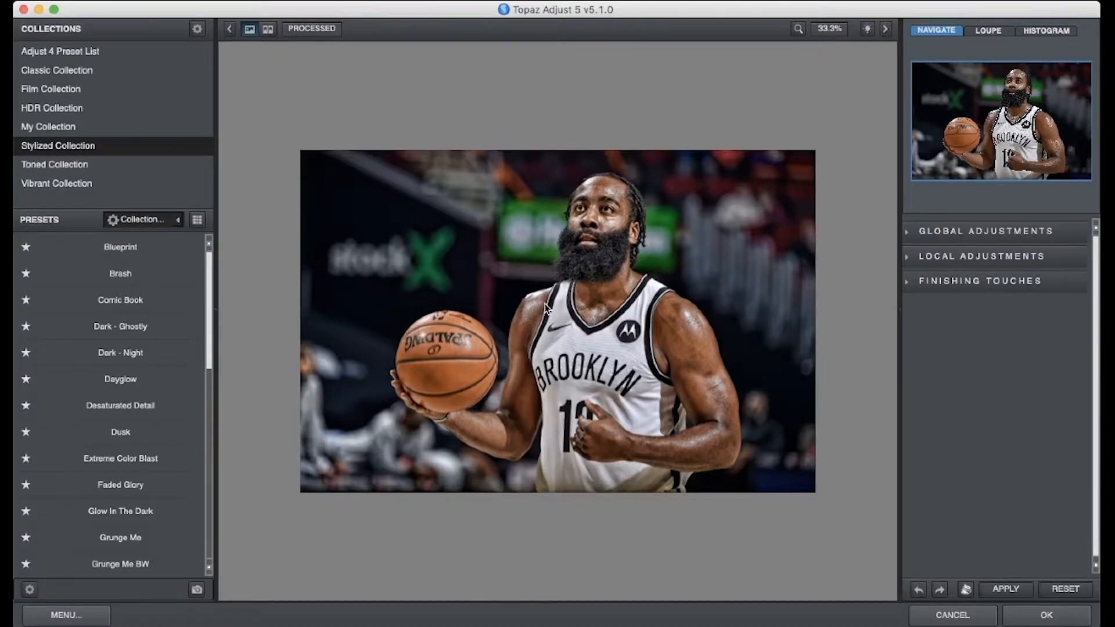
Browse the Stylized Collection presets and compare the processed preview with the original photo at 50% zoom.
{"action": "left_click_drag", "start_coordinate": [213, 282], "coordinate": [215, 407]}
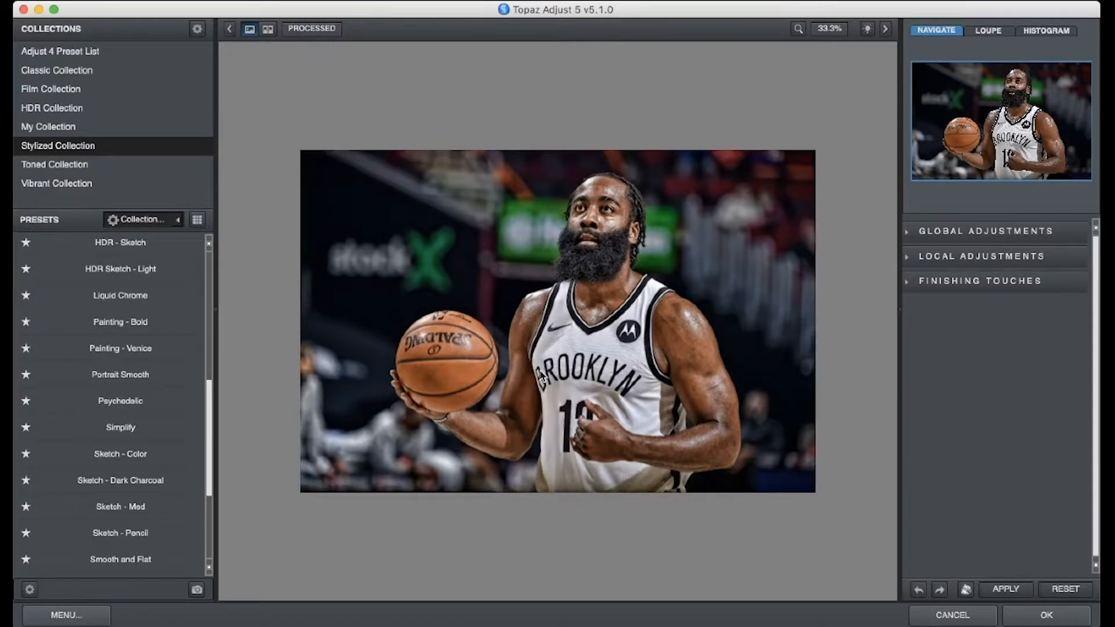
{"action": "left_click", "coordinate": [800, 29]}
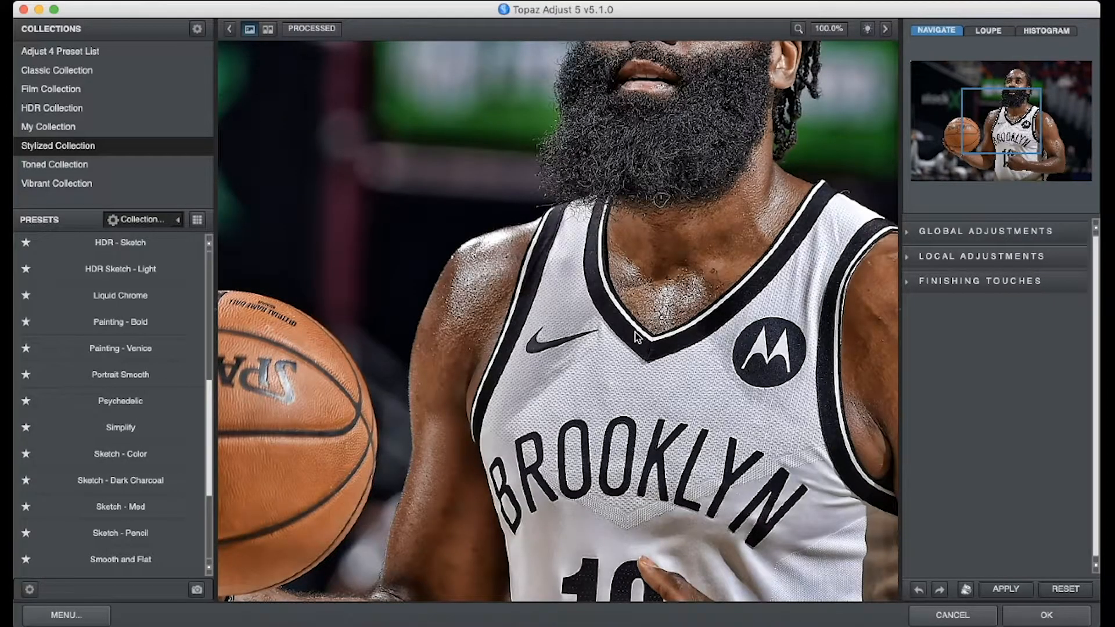
{"action": "left_click", "coordinate": [681, 317]}
{"action": "left_click", "coordinate": [682, 317]}
{"action": "left_click", "coordinate": [829, 32]}
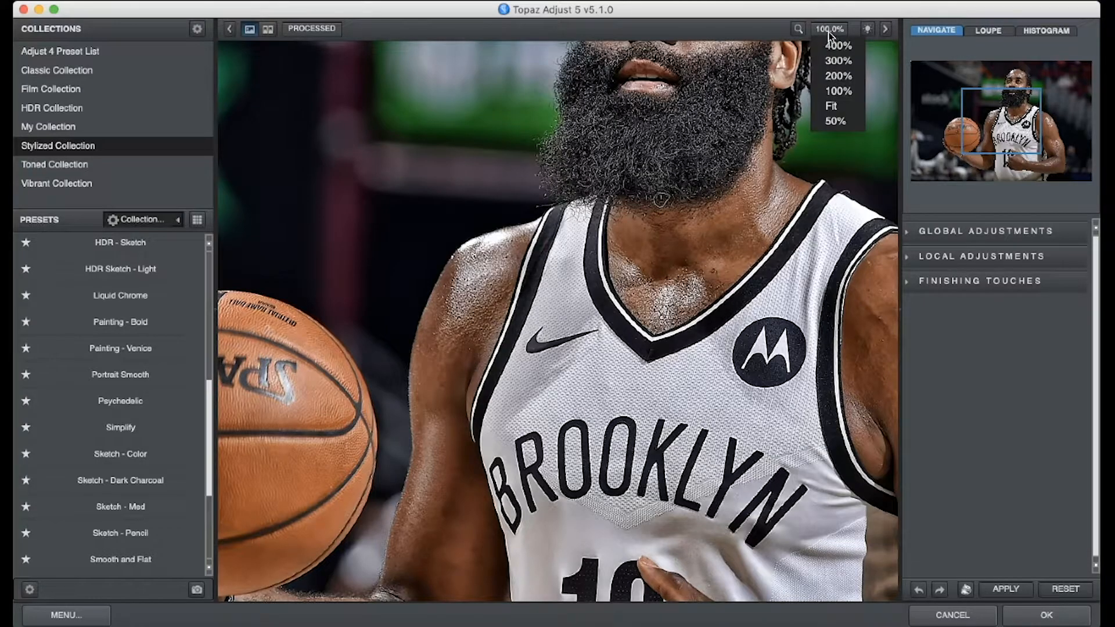
{"action": "left_click", "coordinate": [835, 122]}
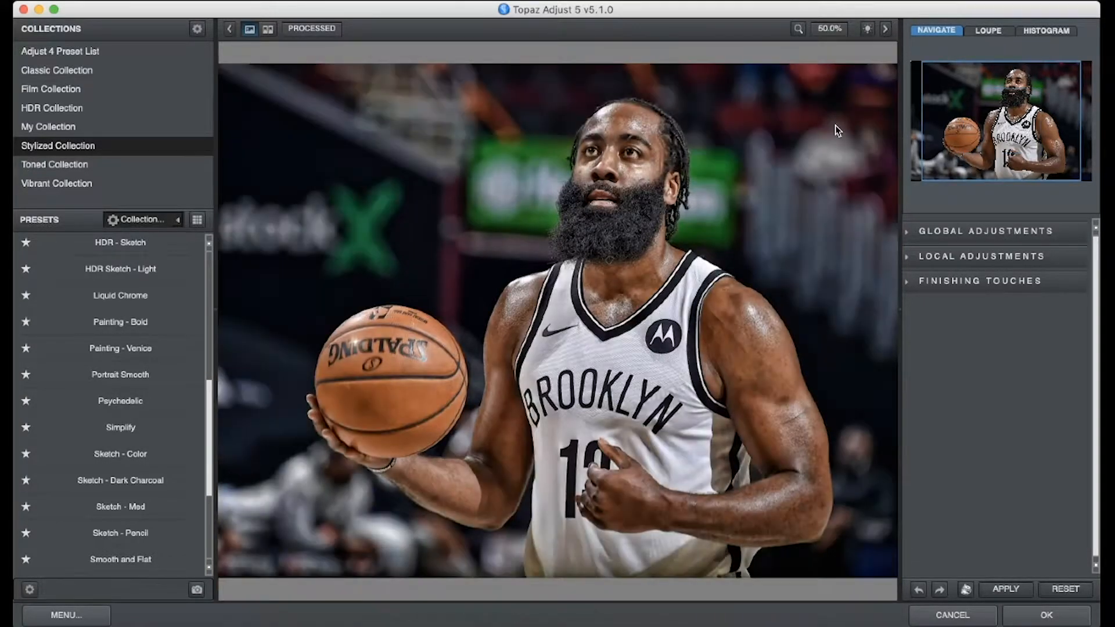
{"action": "left_click", "coordinate": [672, 297]}
{"action": "left_click", "coordinate": [671, 295]}
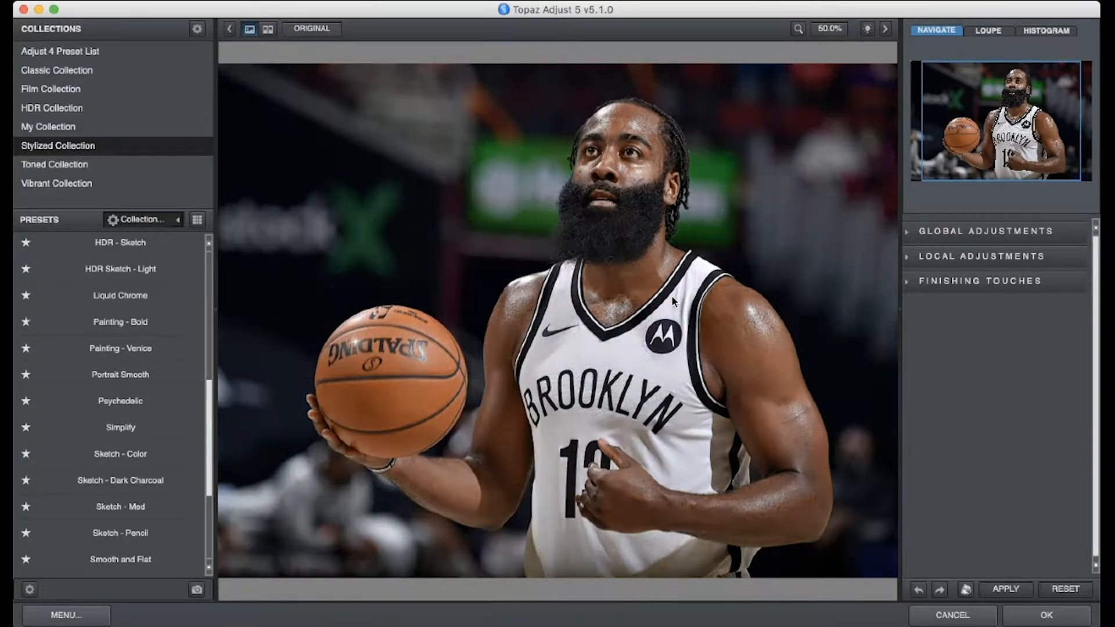
Choose the Psychedelic preset from the Stylized Collection after looking through the adjustment groups.
{"action": "left_click", "coordinate": [971, 233]}
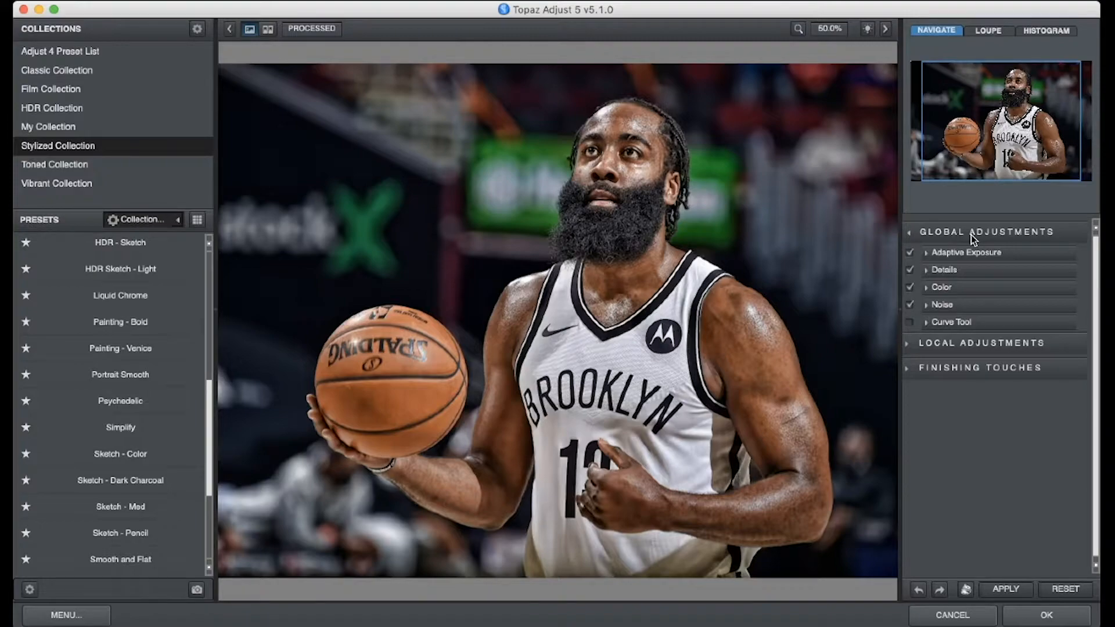
{"action": "left_click", "coordinate": [970, 234]}
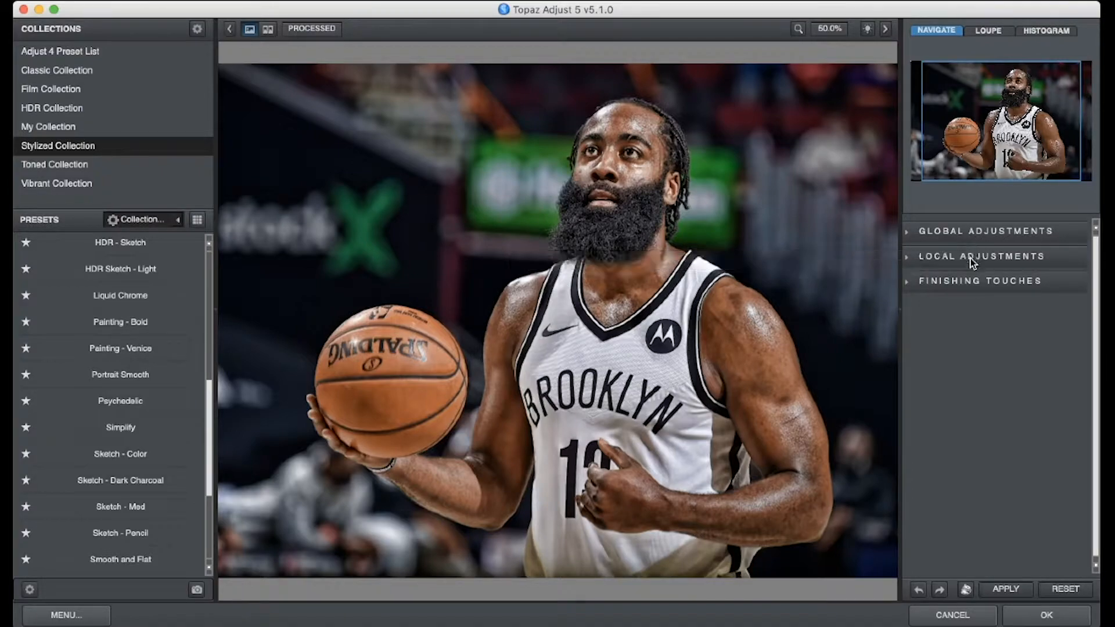
{"action": "left_click", "coordinate": [922, 261]}
{"action": "left_click", "coordinate": [922, 261]}
{"action": "left_click", "coordinate": [165, 402]}
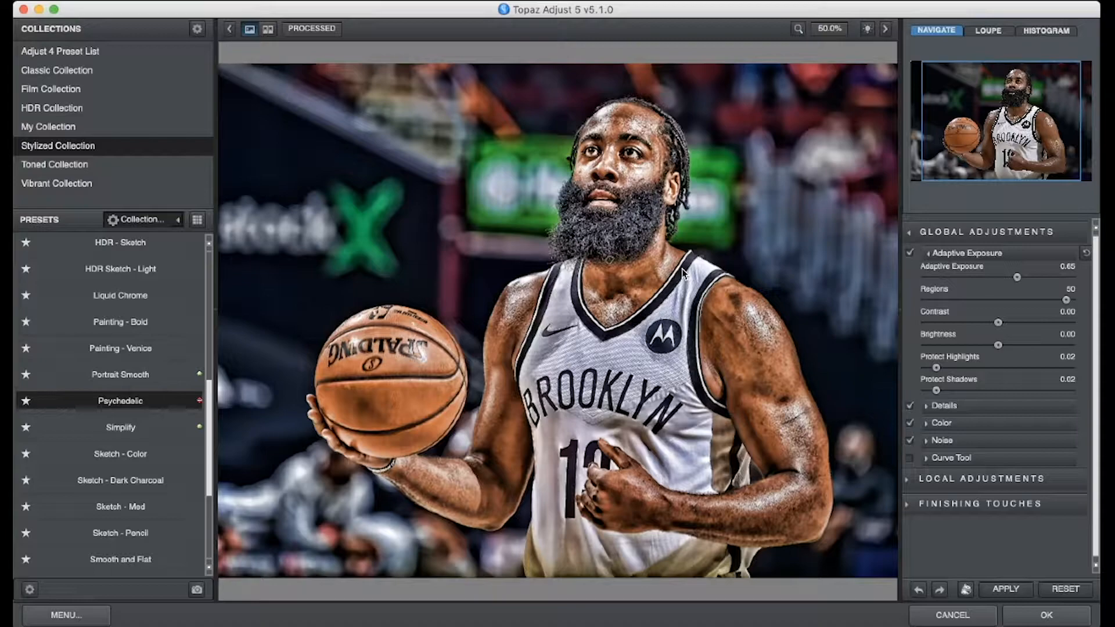
Set the overall transparency in the finishing touches to 0.60 and apply the Topaz Adjust effect to the photo.
{"action": "left_click", "coordinate": [909, 232]}
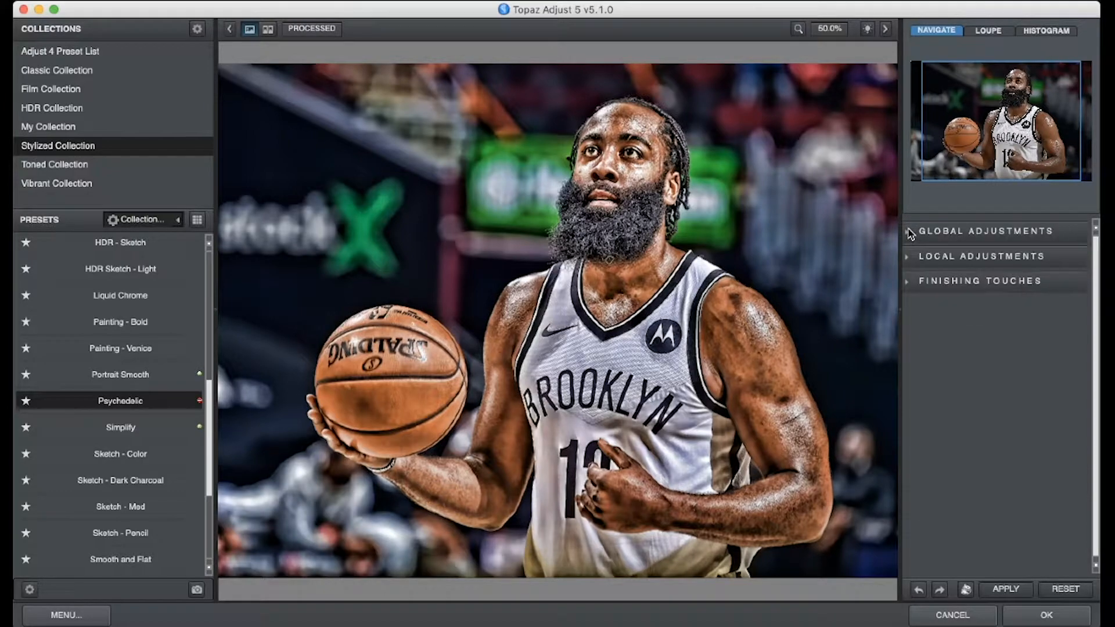
{"action": "left_click", "coordinate": [937, 282]}
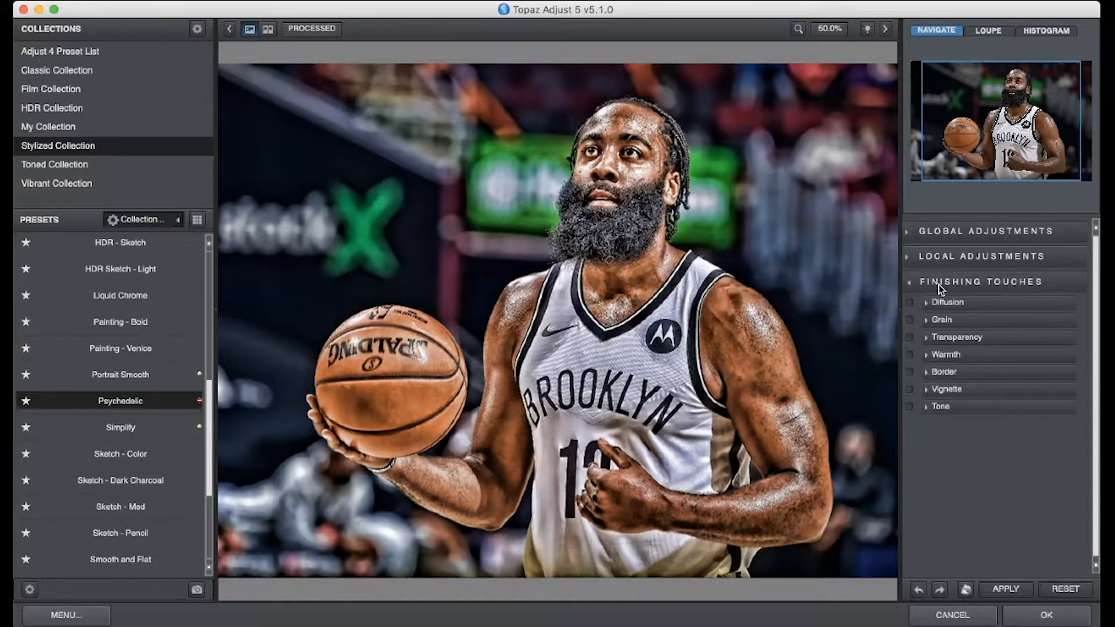
{"action": "left_click", "coordinate": [928, 337]}
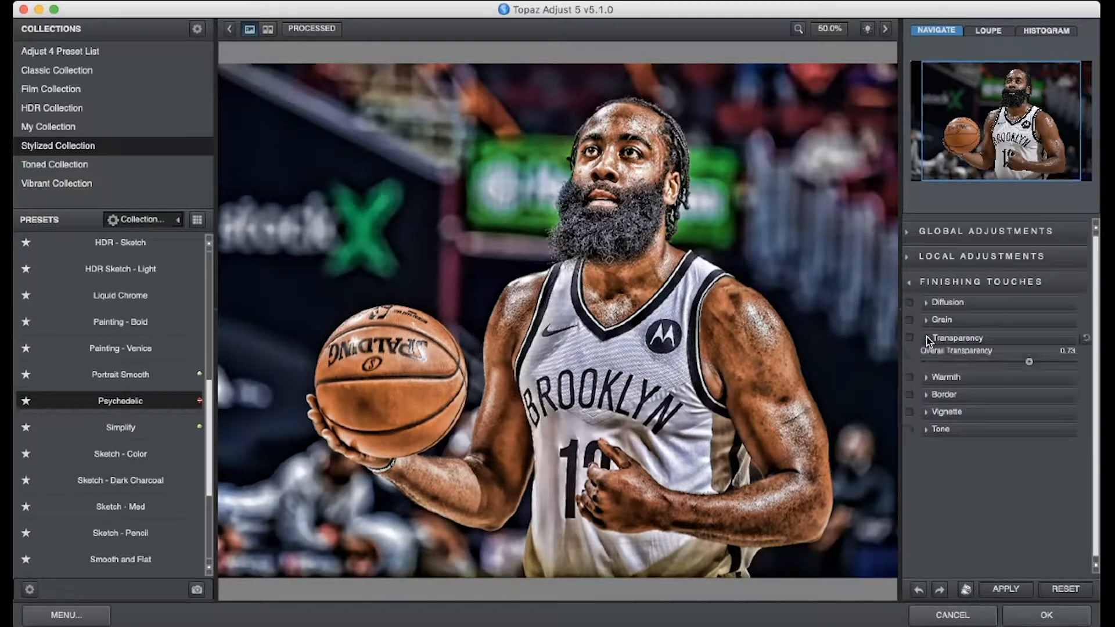
{"action": "left_click_drag", "start_coordinate": [1029, 361], "coordinate": [1010, 364]}
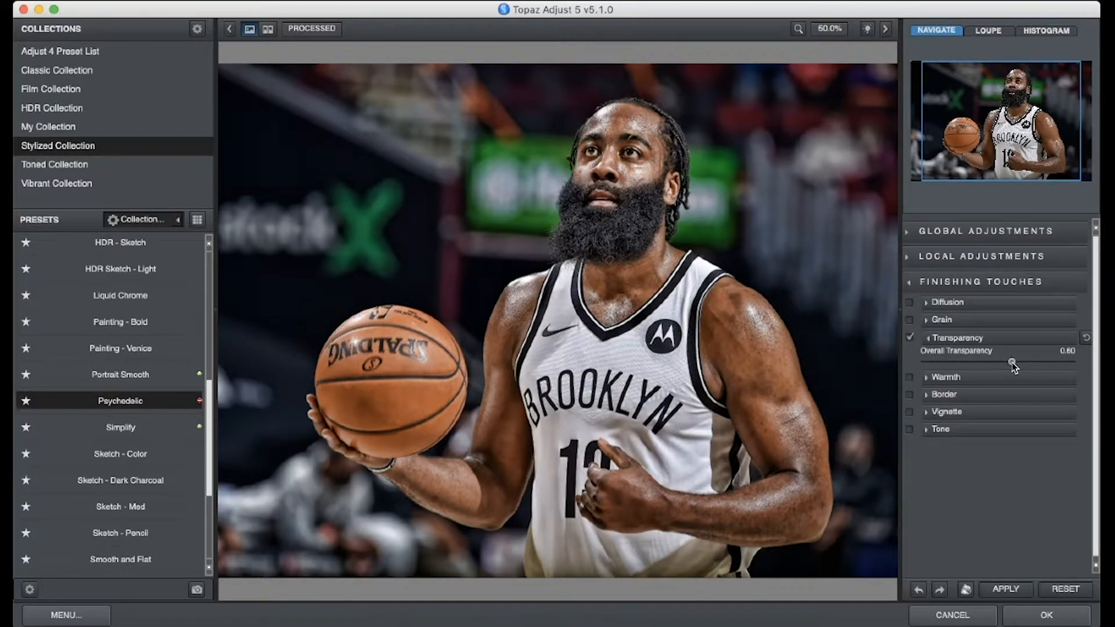
{"action": "left_click", "coordinate": [751, 418]}
{"action": "left_click_drag", "start_coordinate": [751, 418], "coordinate": [751, 418]}
{"action": "left_click", "coordinate": [1034, 611]}
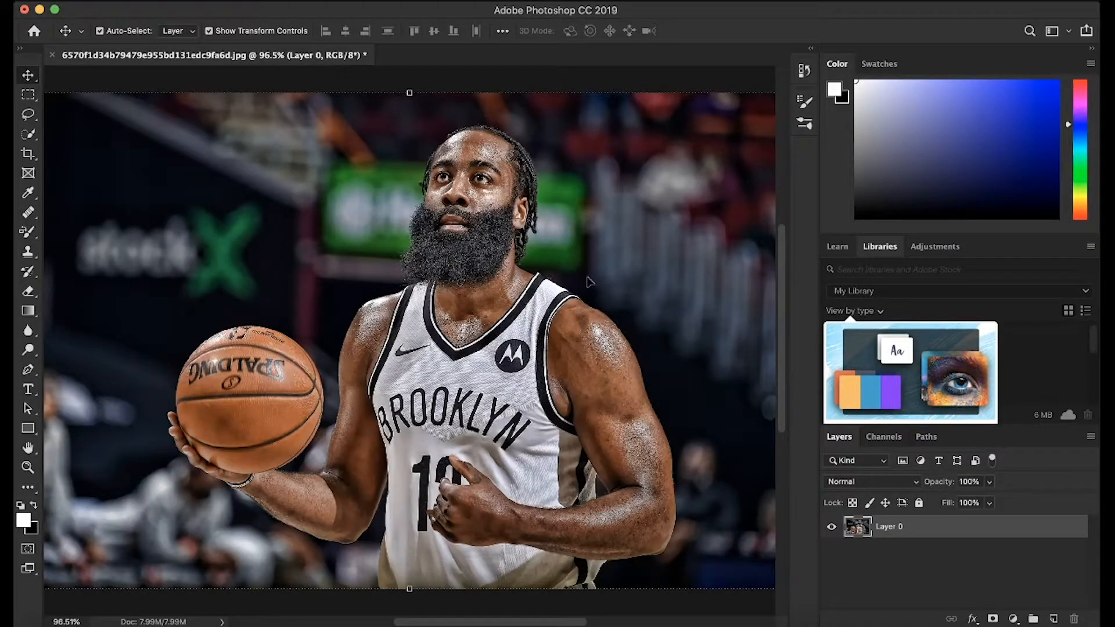
Open the Topaz Clean 3 filter on the layer and choose the Curly Smooth preset from the Stylized Edges Collection.
{"action": "scroll", "coordinate": [589, 283], "scroll_direction": "up", "scroll_amount": 5}
{"action": "scroll", "coordinate": [588, 285], "scroll_direction": "down", "scroll_amount": 5}
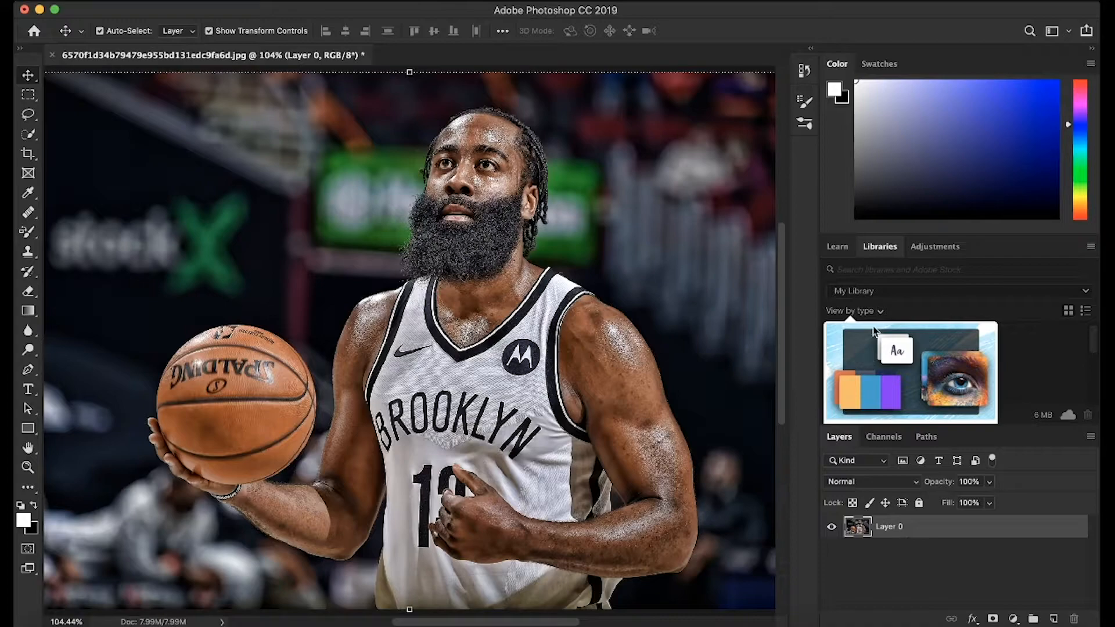
{"action": "left_click", "coordinate": [384, 1]}
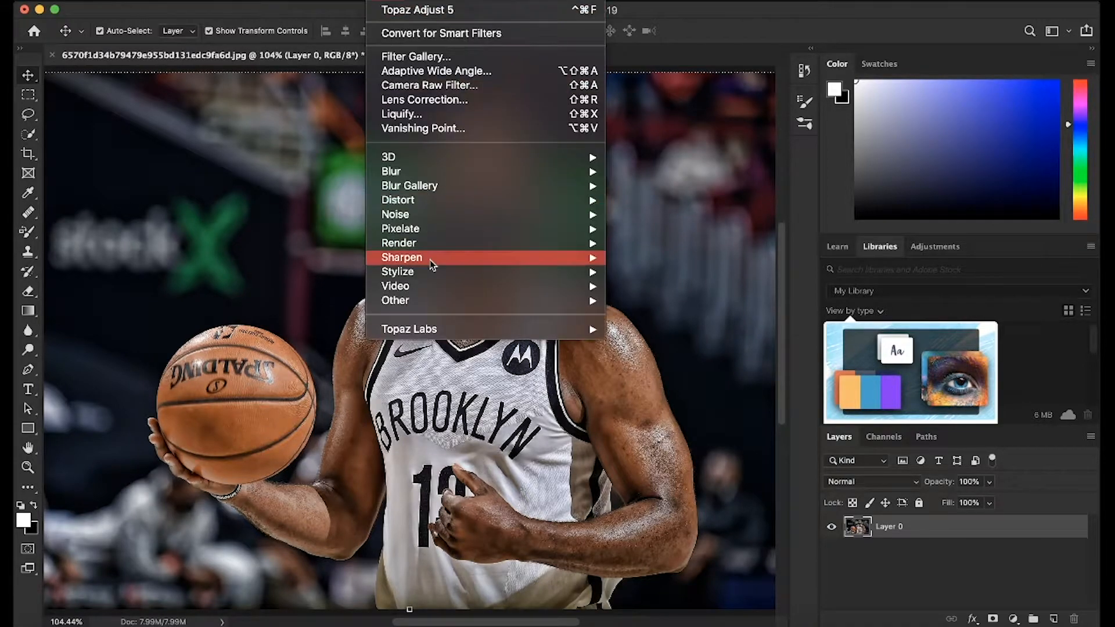
{"action": "mouse_move", "coordinate": [438, 330]}
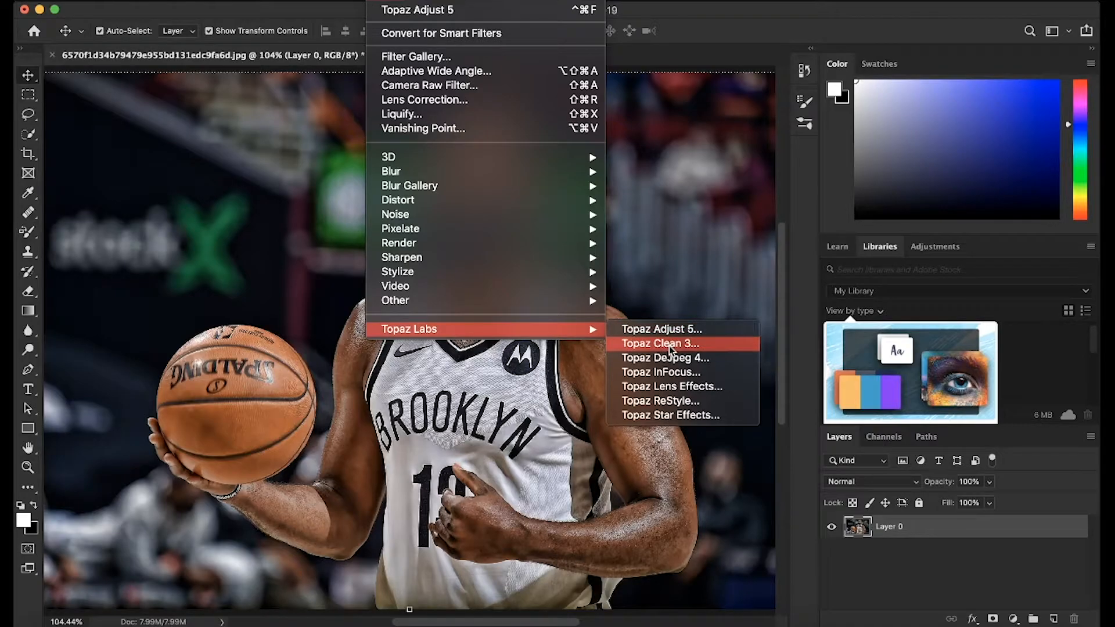
{"action": "left_click", "coordinate": [669, 346]}
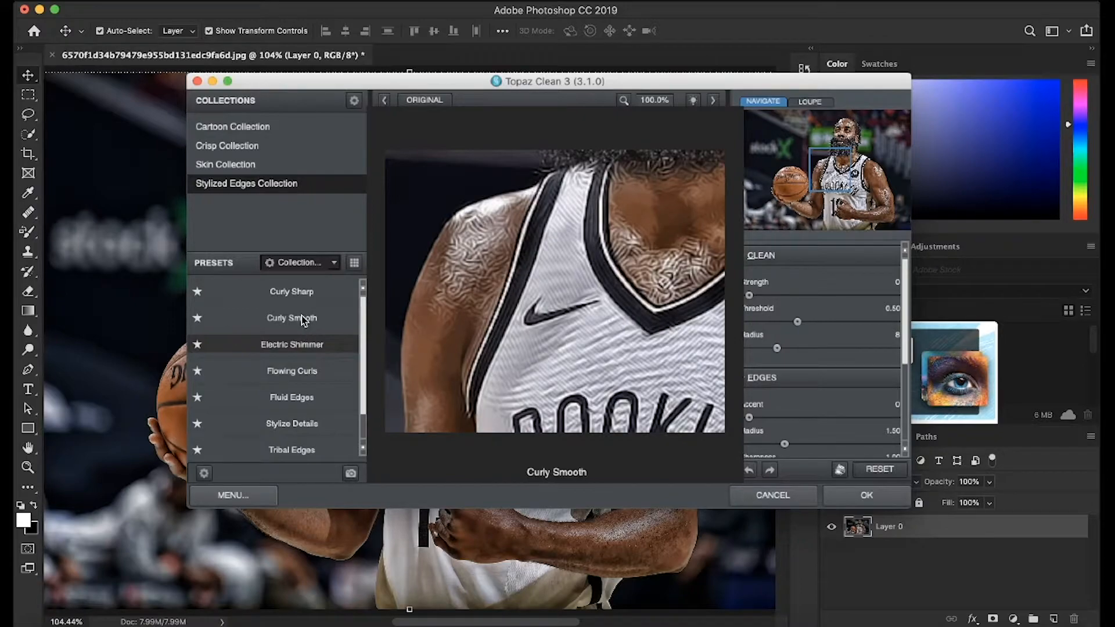
{"action": "left_click", "coordinate": [285, 324]}
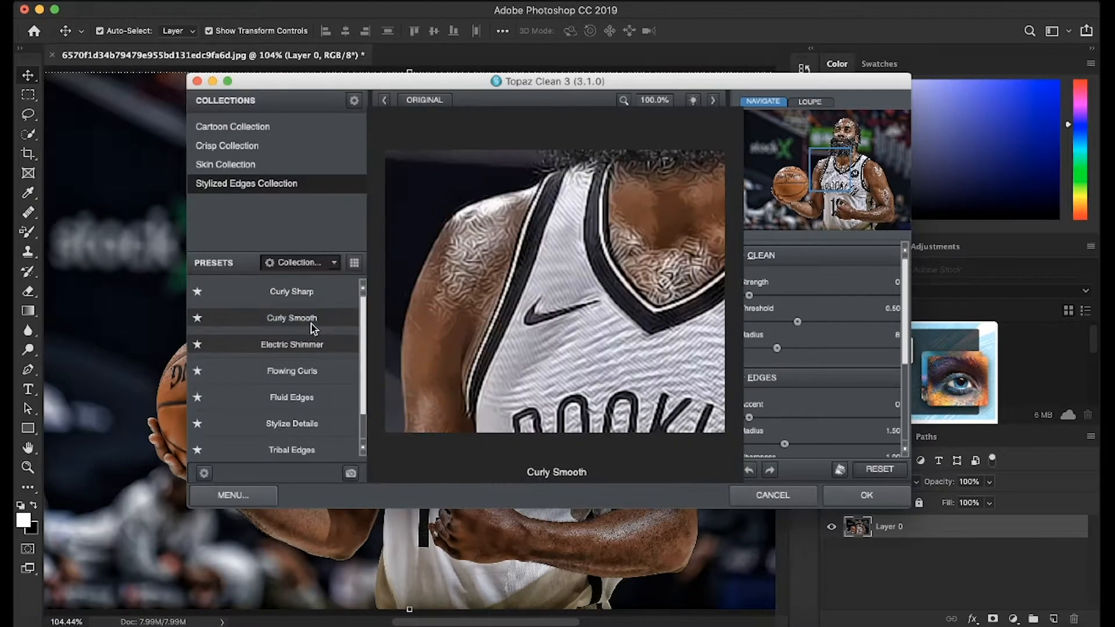
{"action": "left_click", "coordinate": [306, 323]}
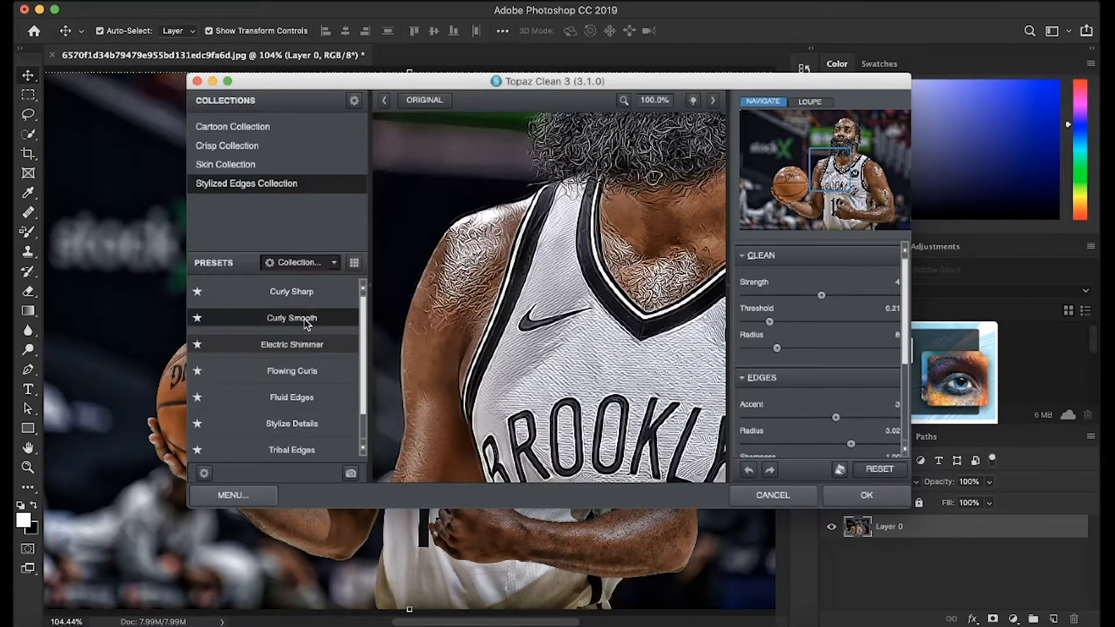
Set the clean strength to 2 and the edge accent to 2, checking the face and jersey at 50% zoom.
{"action": "left_click_drag", "start_coordinate": [602, 266], "coordinate": [558, 380]}
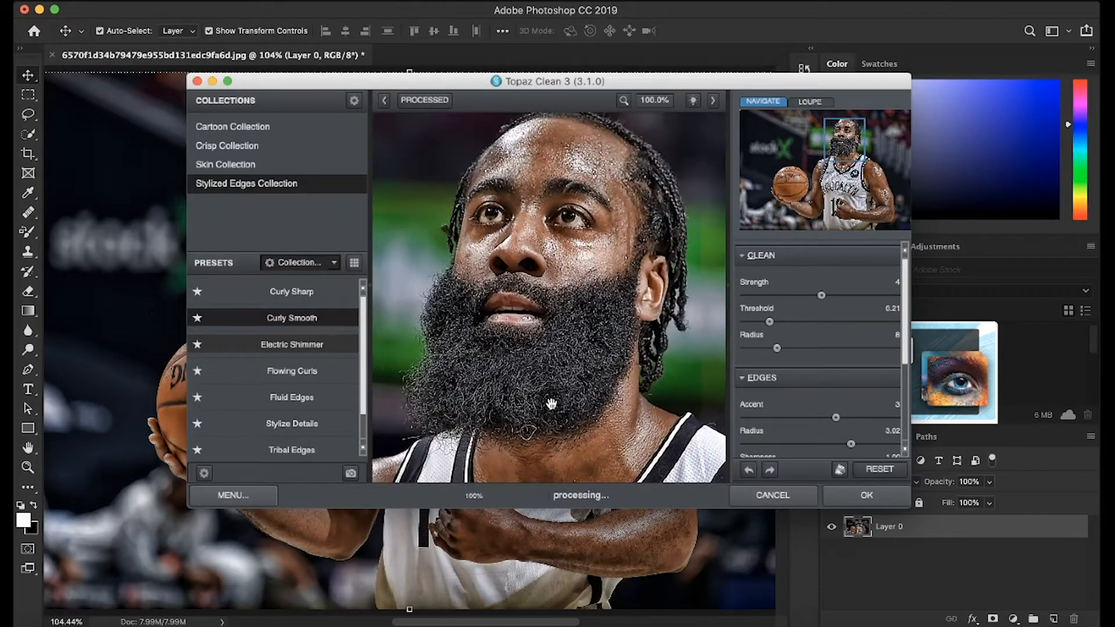
{"action": "left_click", "coordinate": [622, 107]}
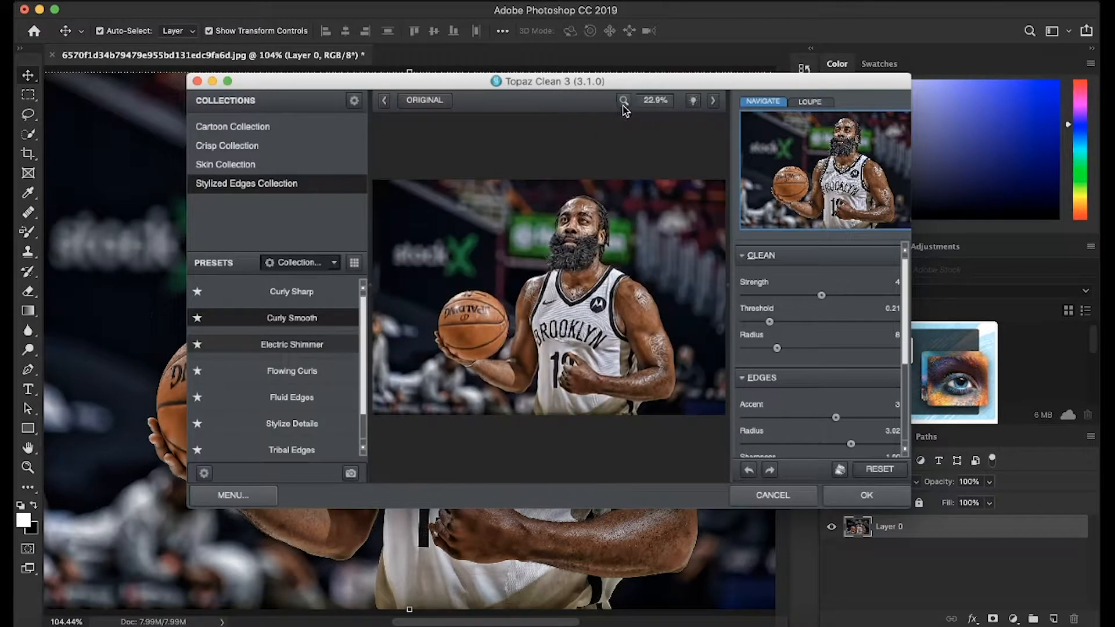
{"action": "left_click", "coordinate": [652, 104]}
{"action": "left_click", "coordinate": [662, 194]}
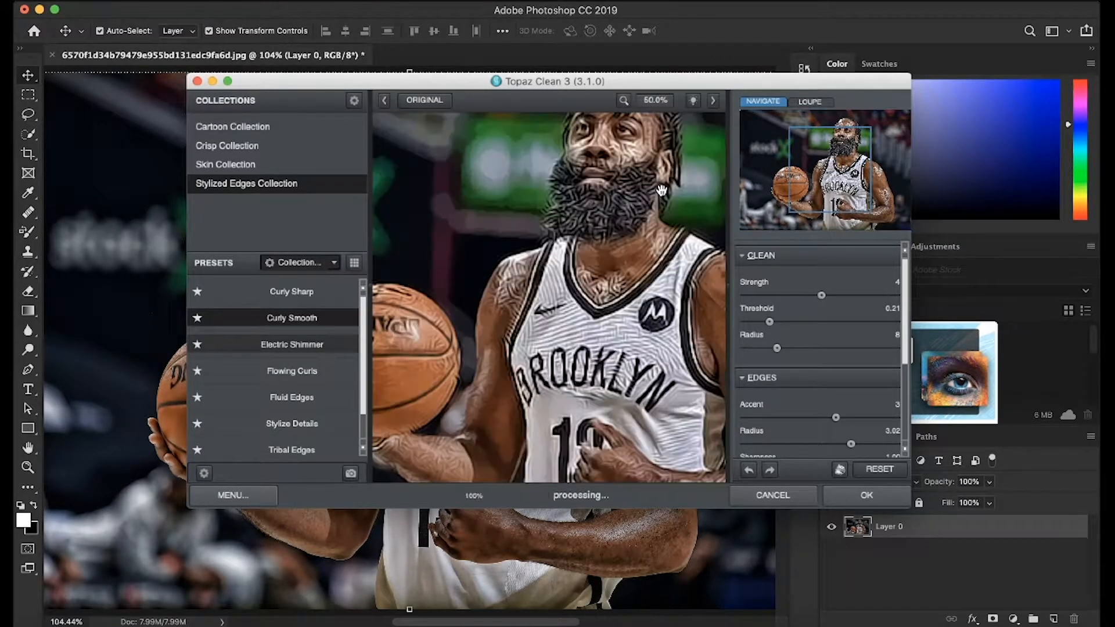
{"action": "left_click_drag", "start_coordinate": [604, 248], "coordinate": [531, 301]}
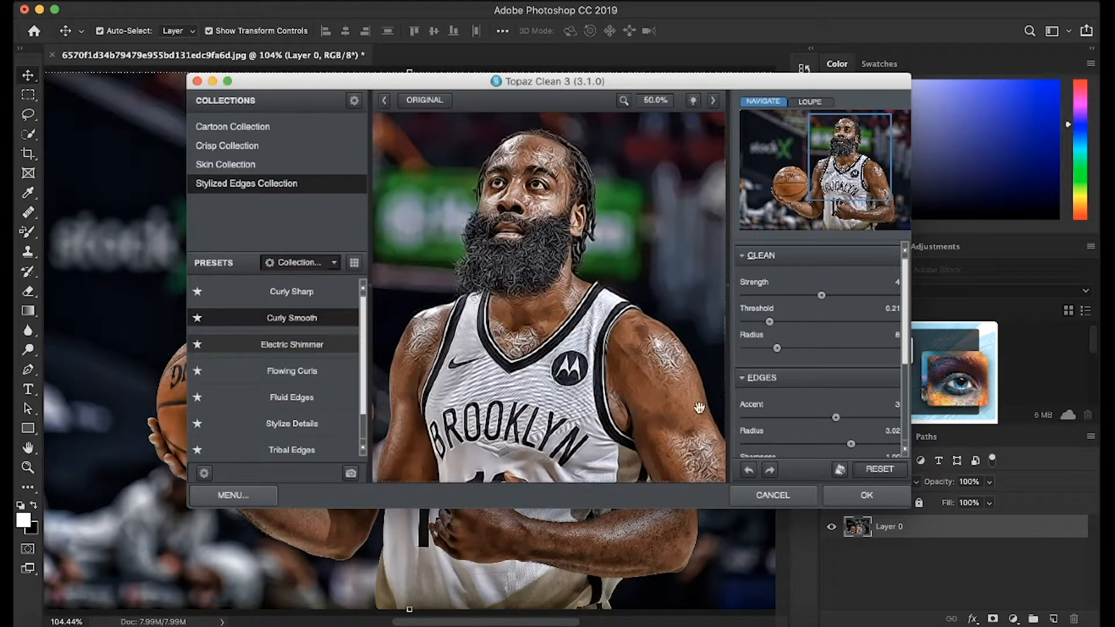
{"action": "left_click_drag", "start_coordinate": [823, 295], "coordinate": [801, 297]}
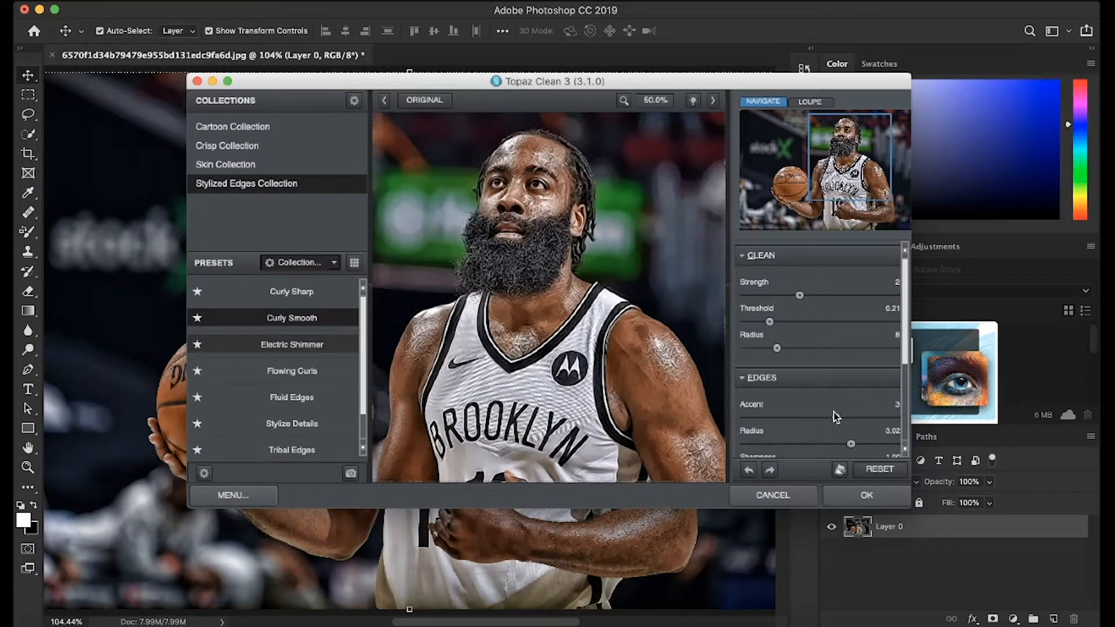
{"action": "left_click_drag", "start_coordinate": [836, 419], "coordinate": [810, 418]}
{"action": "left_click_drag", "start_coordinate": [582, 367], "coordinate": [590, 430]}
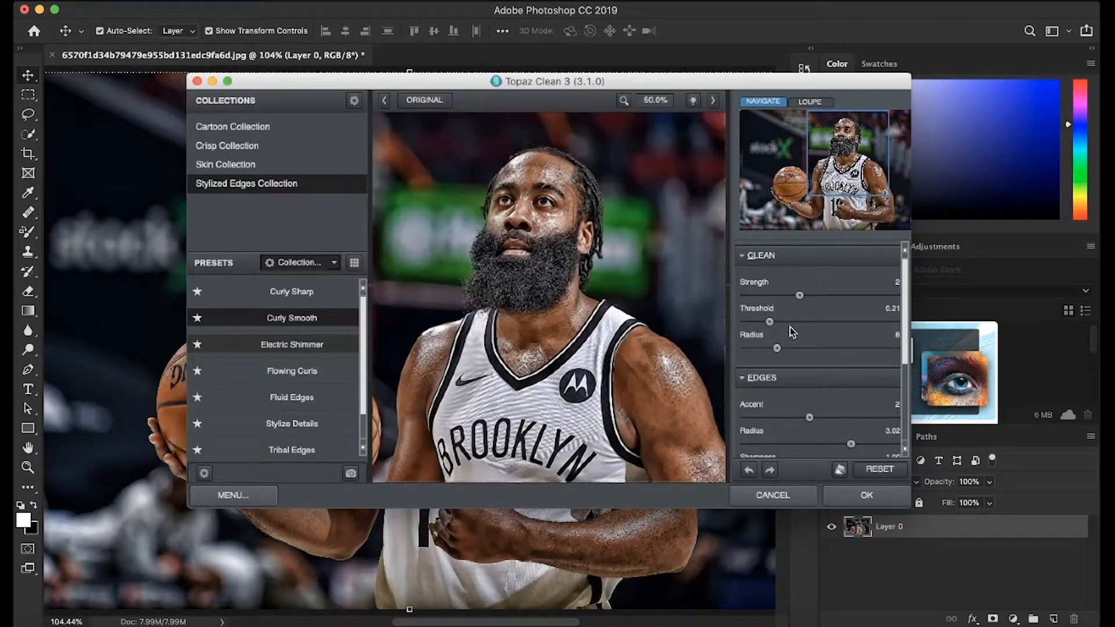
Try a clean threshold of 0.17 and raise it to 1.50, checking the effect on the player's arm and jersey.
{"action": "left_click_drag", "start_coordinate": [770, 323], "coordinate": [723, 321]}
{"action": "left_click_drag", "start_coordinate": [749, 322], "coordinate": [767, 325]}
{"action": "left_click_drag", "start_coordinate": [674, 387], "coordinate": [603, 244]}
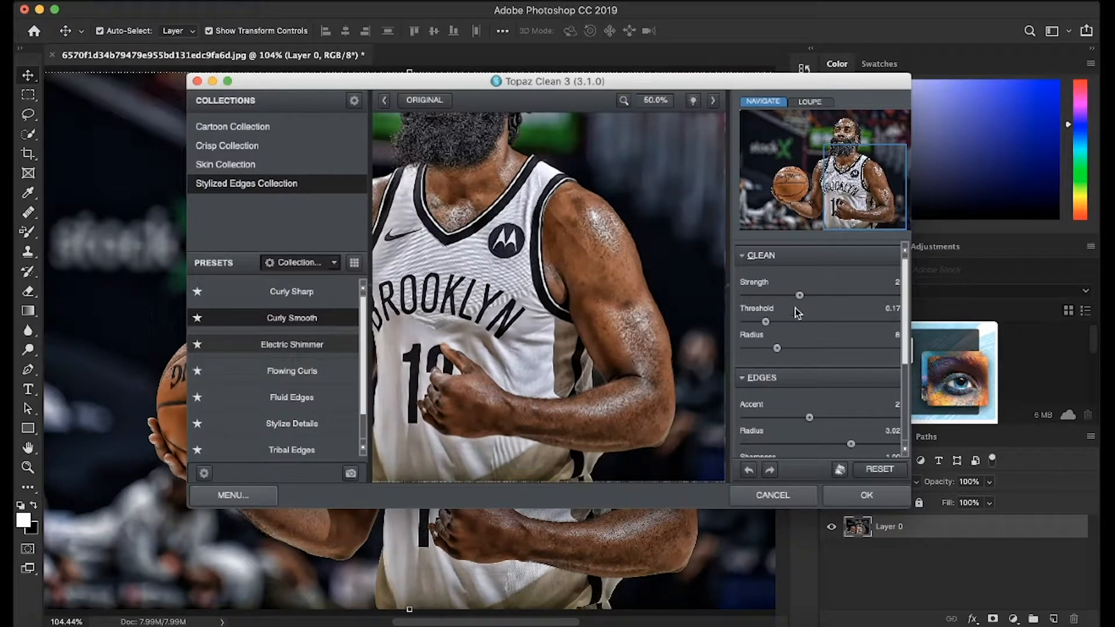
{"action": "left_click_drag", "start_coordinate": [766, 322], "coordinate": [945, 322]}
{"action": "mouse_move", "coordinate": [598, 306]}
{"action": "left_mouse_down"}
{"action": "mouse_move", "coordinate": [631, 449]}
{"action": "mouse_move", "coordinate": [631, 369]}
{"action": "mouse_move", "coordinate": [591, 323]}
{"action": "left_mouse_up"}
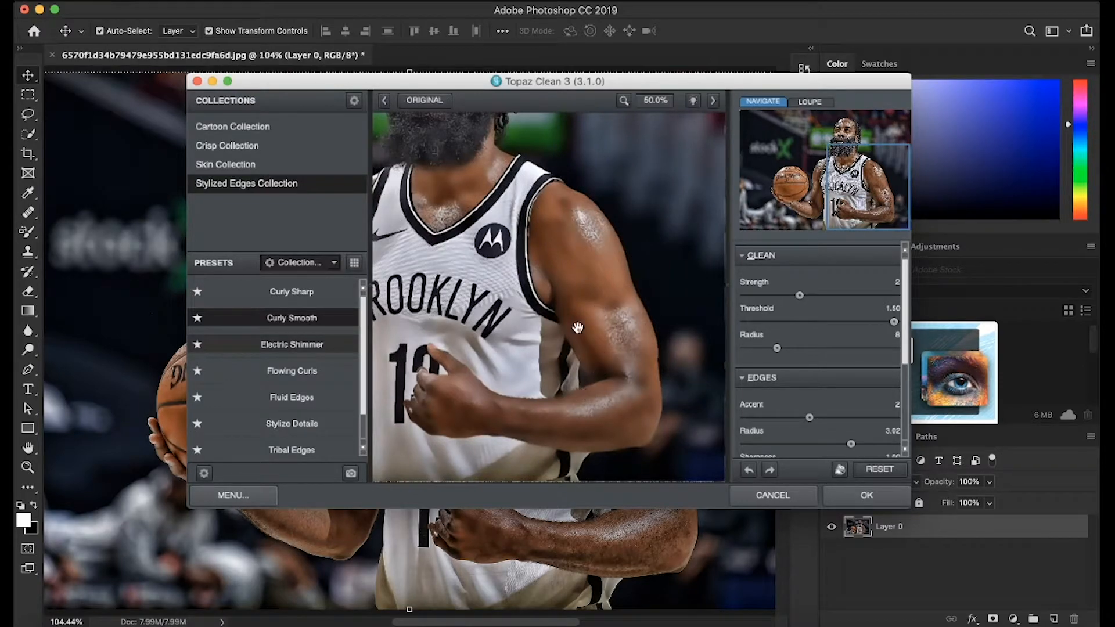
Lower the clean threshold to 0.15, check the jersey, arm and face, and apply the Topaz Clean effect to the photo.
{"action": "left_click_drag", "start_coordinate": [893, 323], "coordinate": [765, 326]}
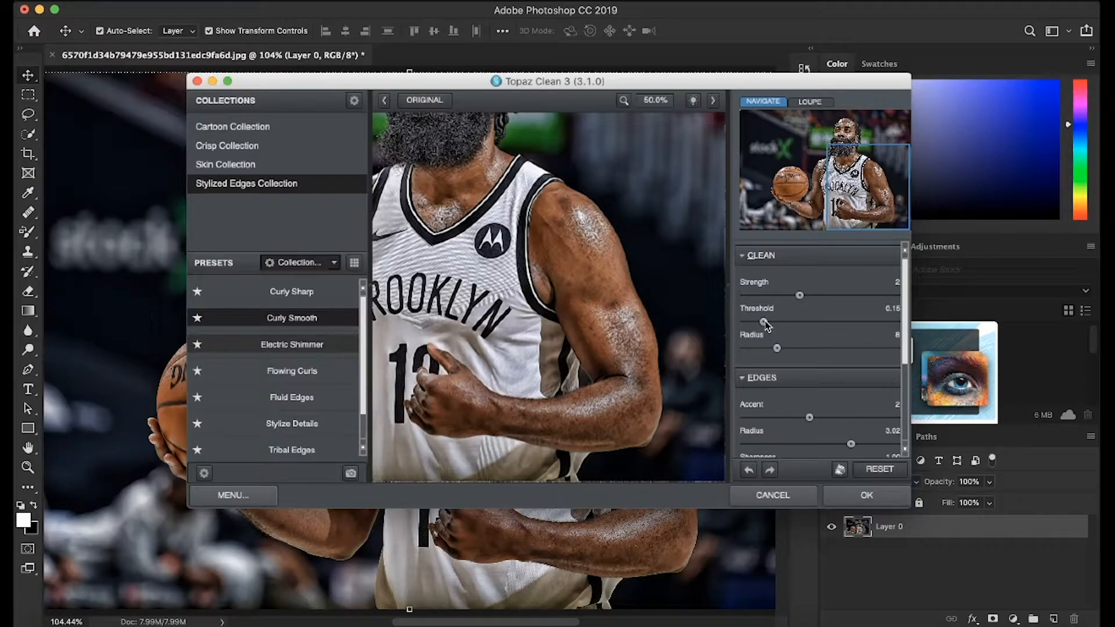
{"action": "left_click_drag", "start_coordinate": [592, 334], "coordinate": [628, 196]}
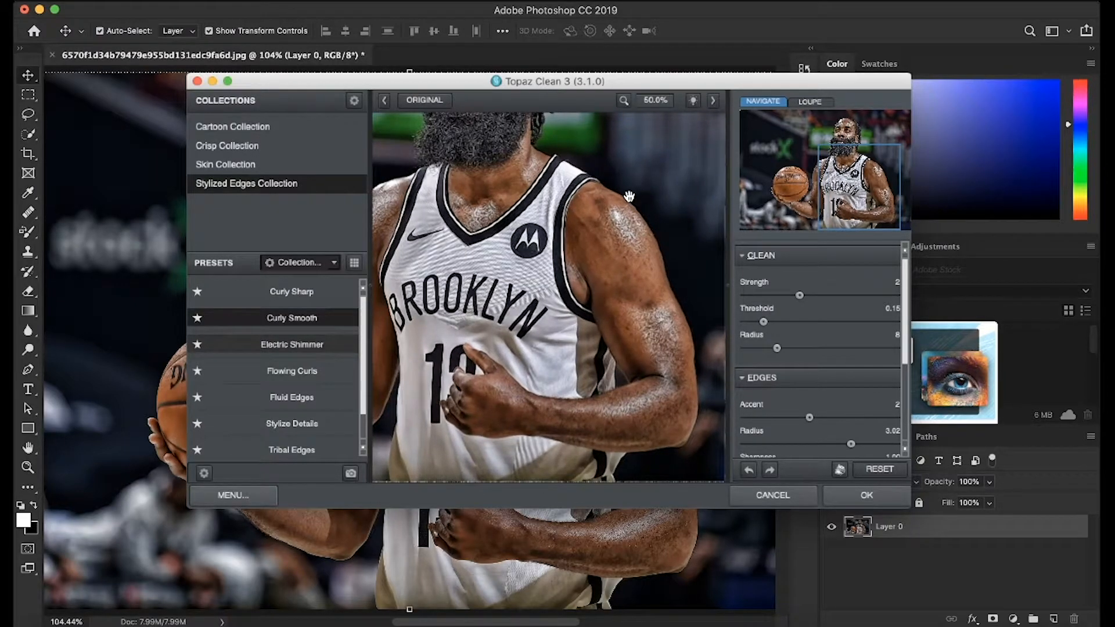
{"action": "scroll", "coordinate": [809, 395], "scroll_direction": "down", "scroll_amount": 2}
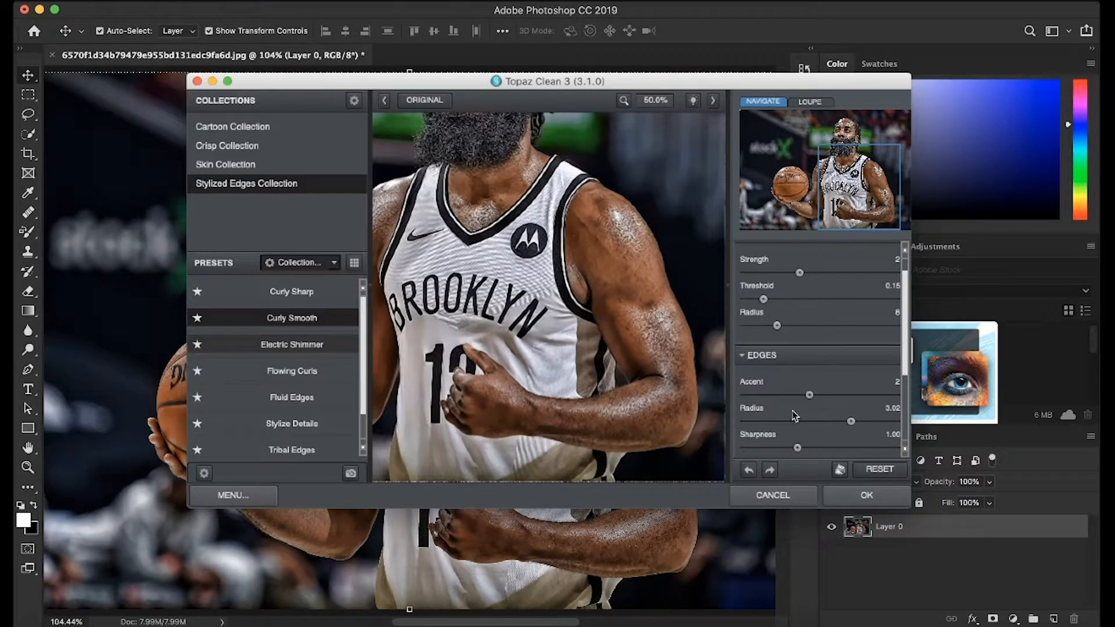
{"action": "left_click_drag", "start_coordinate": [637, 402], "coordinate": [669, 400]}
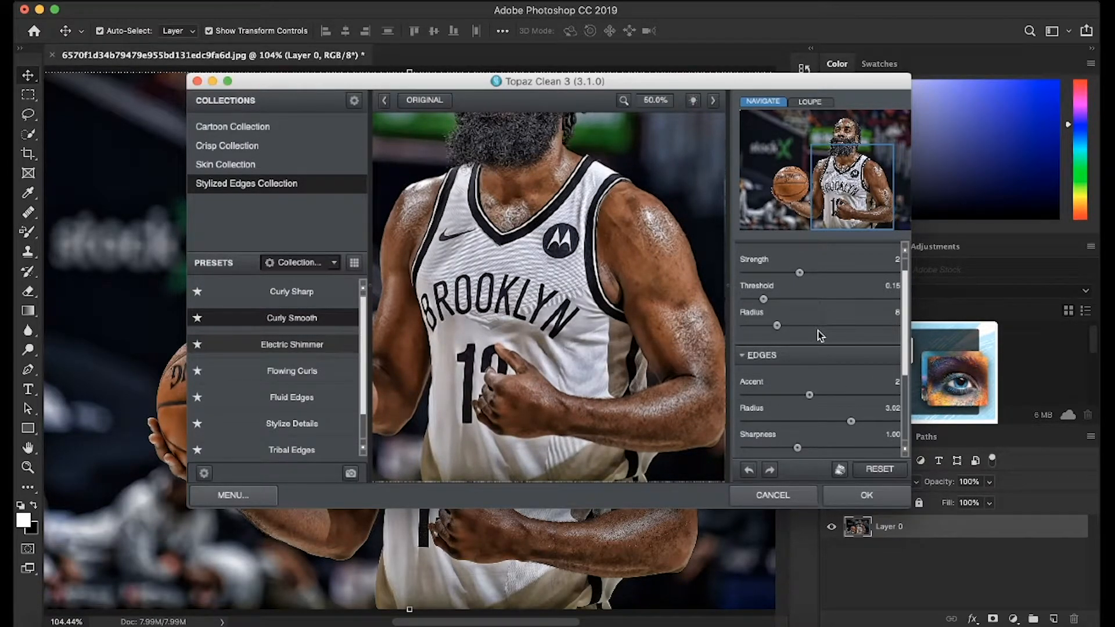
{"action": "left_click_drag", "start_coordinate": [592, 278], "coordinate": [581, 418]}
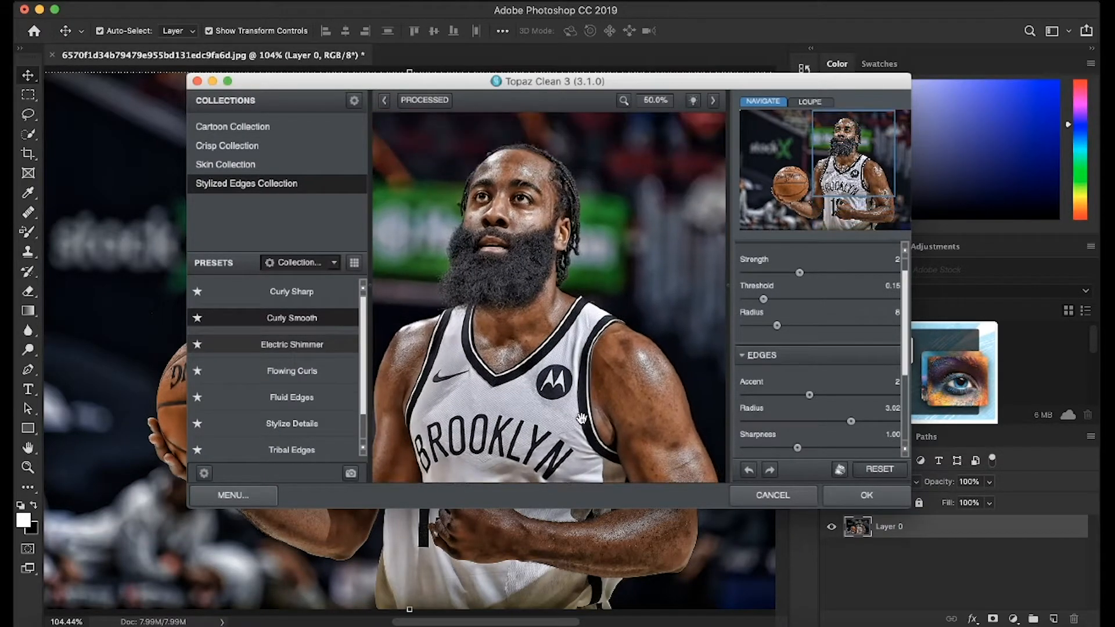
{"action": "left_click", "coordinate": [888, 500]}
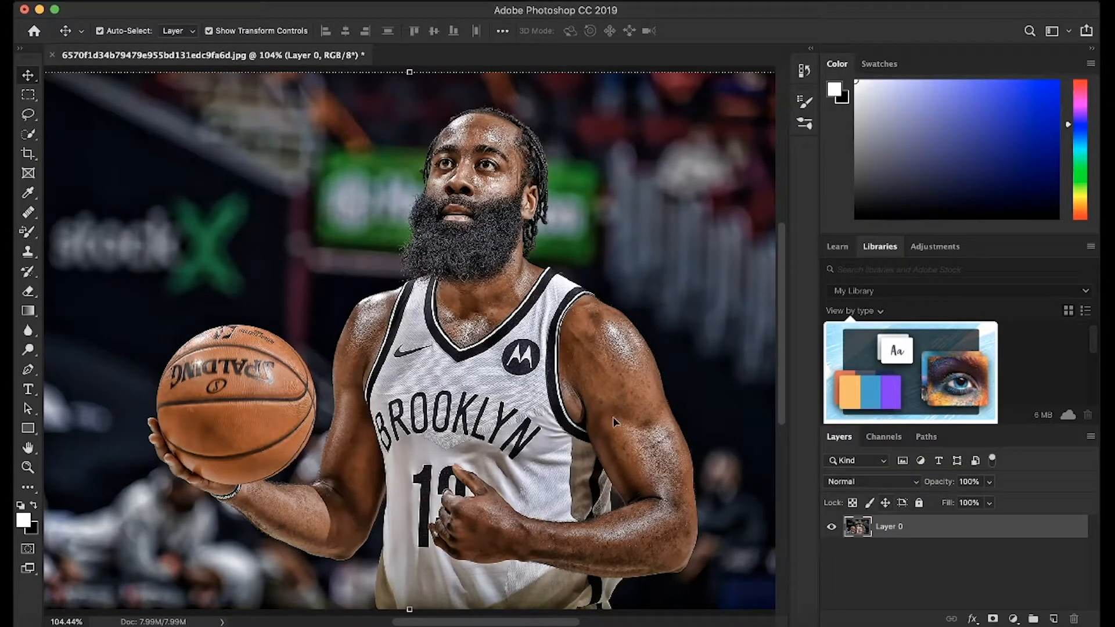
Examine the filtered photo up close, checking the player's face, beard, jersey lettering, hand and arms.
{"action": "key", "text": "super+plus"}
{"action": "key", "text": "super+plus"}
{"action": "key", "text": "super+plus"}
{"action": "key", "text": "super+plus"}
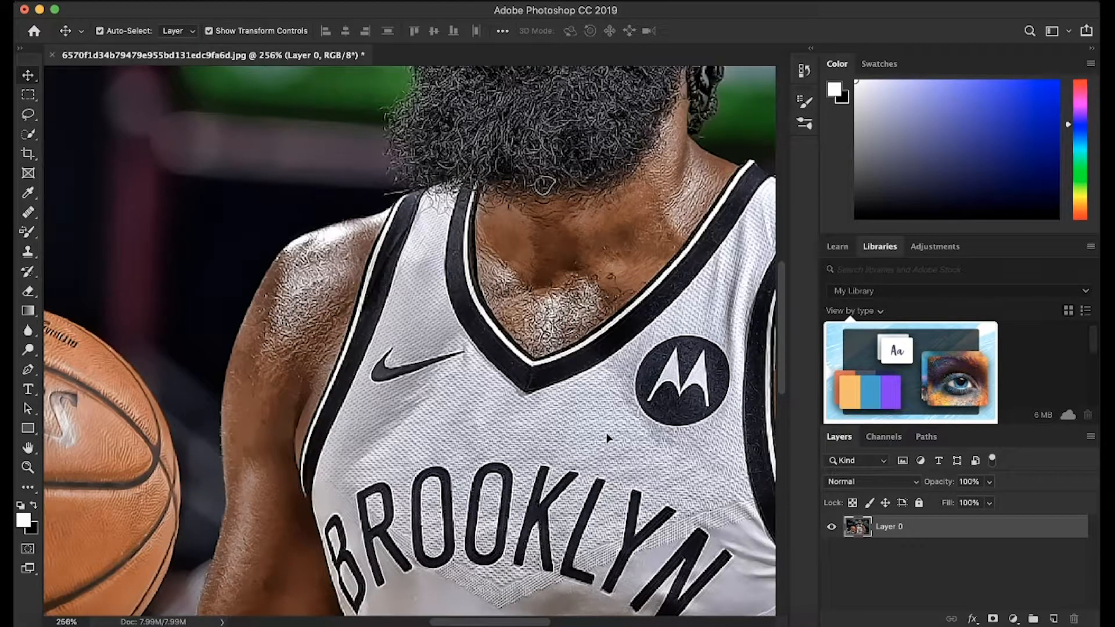
{"action": "scroll", "coordinate": [607, 439], "scroll_direction": "up", "scroll_amount": 10}
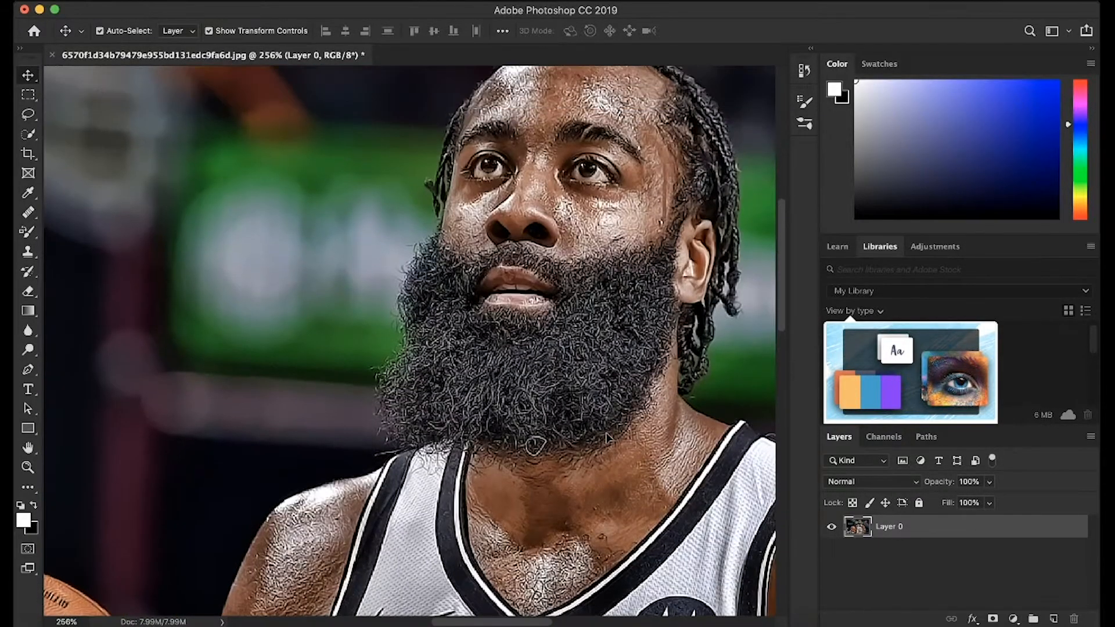
{"action": "scroll", "coordinate": [607, 439], "scroll_direction": "up", "scroll_amount": 5}
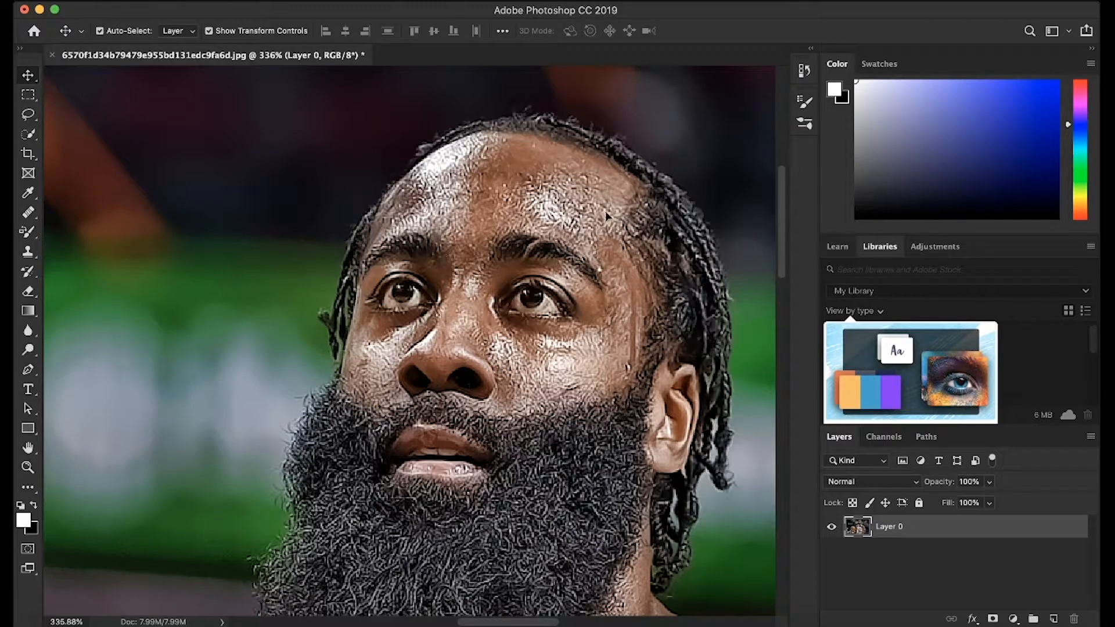
{"action": "scroll", "coordinate": [579, 414], "scroll_direction": "down", "scroll_amount": 10}
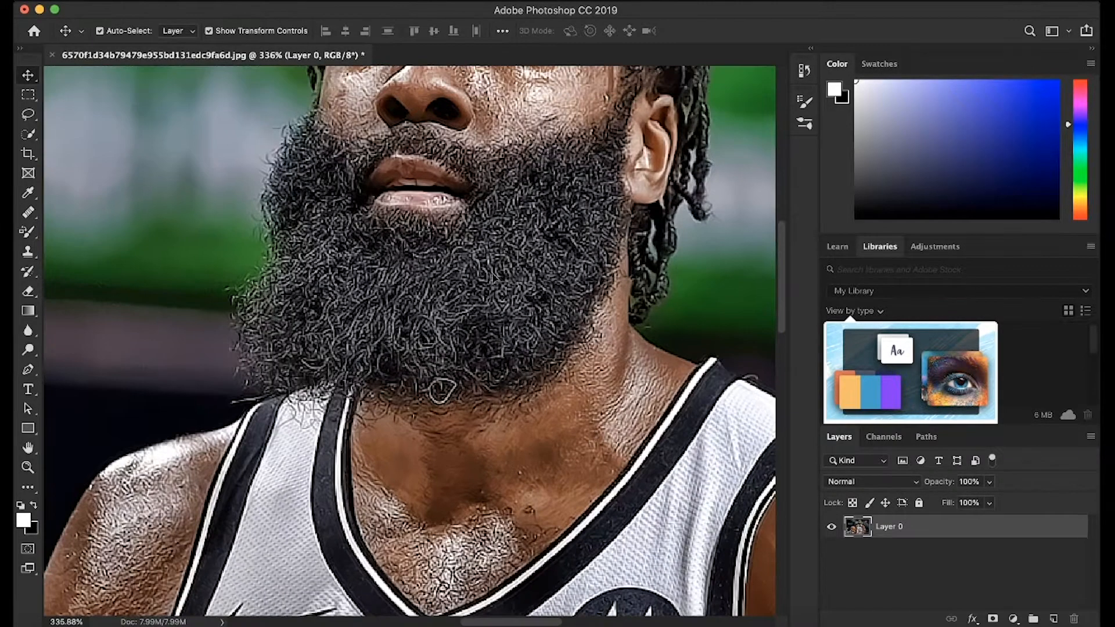
{"action": "scroll", "coordinate": [562, 363], "scroll_direction": "down", "scroll_amount": 10}
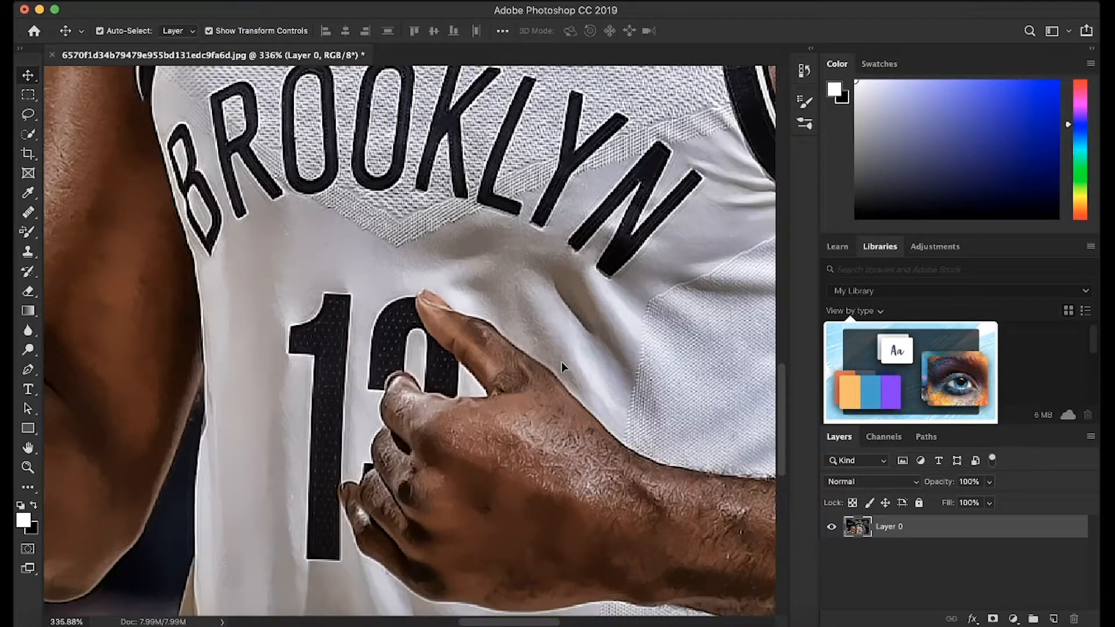
{"action": "scroll", "coordinate": [562, 361], "scroll_direction": "down", "scroll_amount": 6}
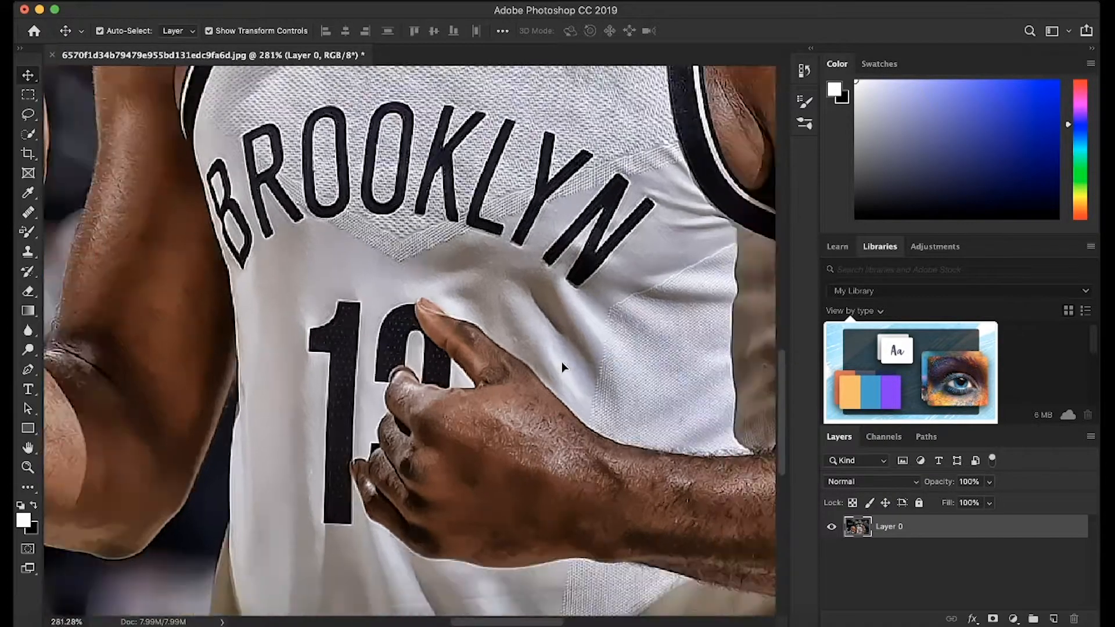
{"action": "scroll", "coordinate": [562, 361], "scroll_direction": "down", "scroll_amount": 4}
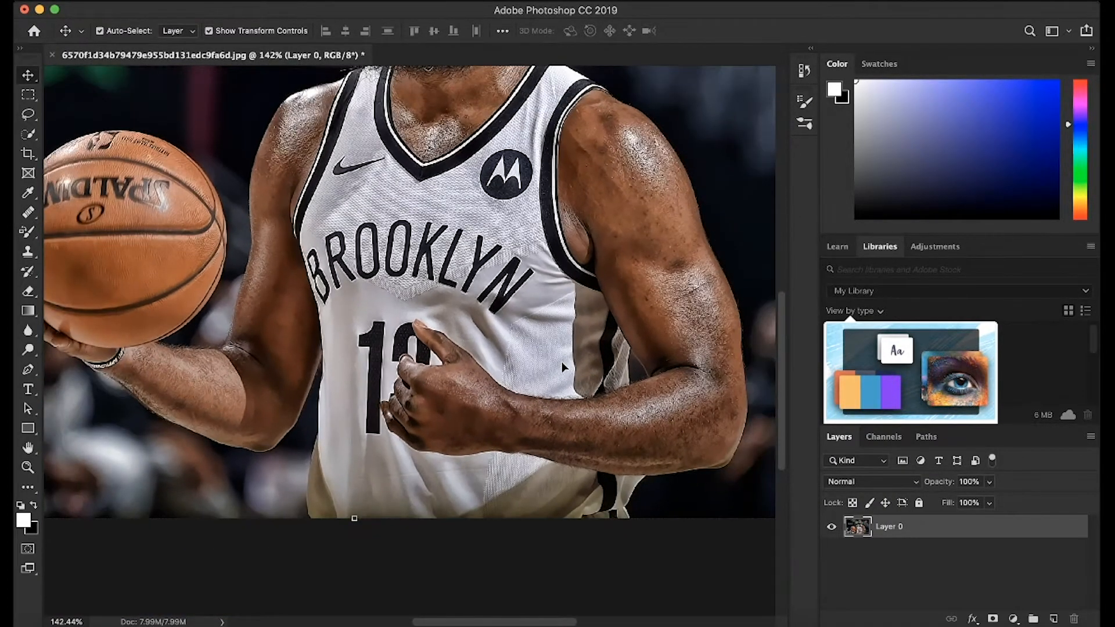
{"action": "scroll", "coordinate": [562, 366], "scroll_direction": "up", "scroll_amount": 4}
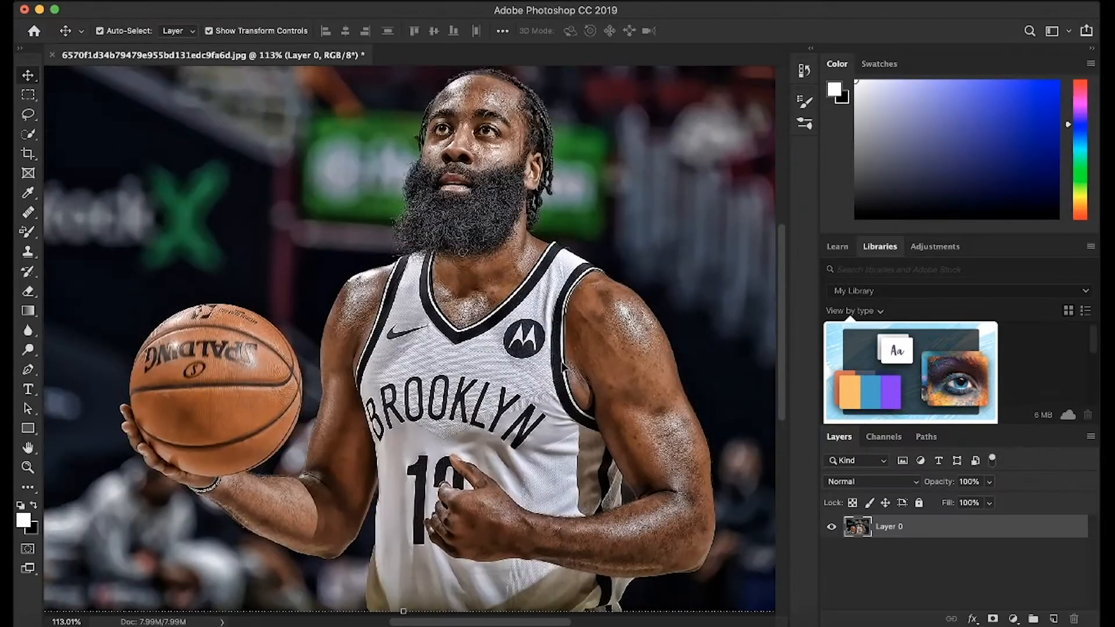
{"action": "scroll", "coordinate": [562, 366], "scroll_direction": "down", "scroll_amount": 2}
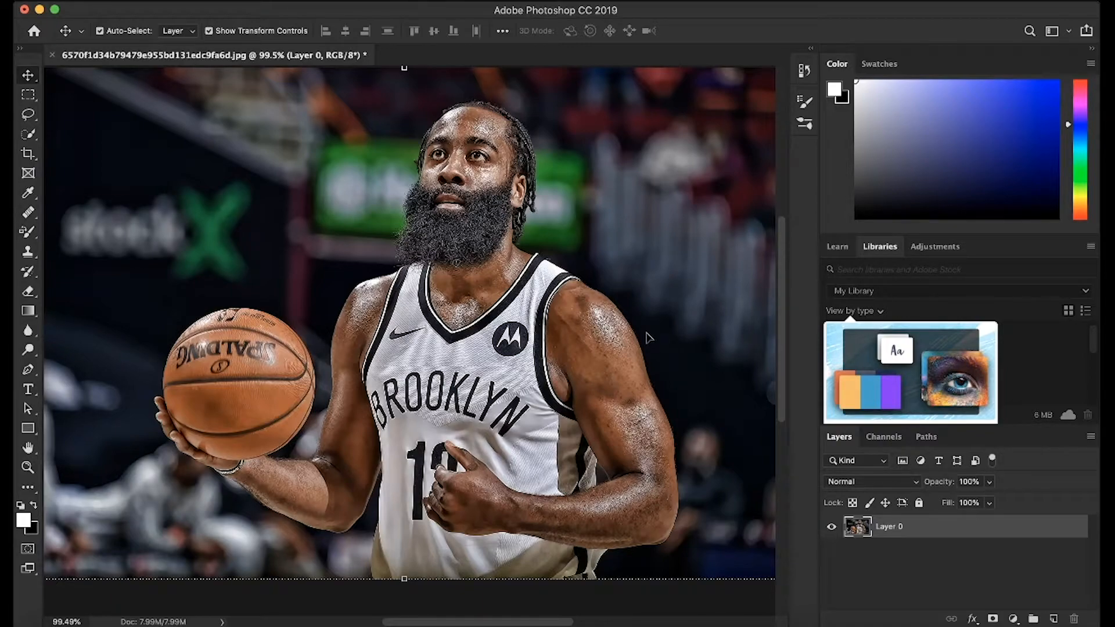
Select the background on the basketball side with the Quick Selection tool and subtract the beard's edge from the selection.
{"action": "left_click", "coordinate": [28, 134]}
{"action": "left_click_drag", "start_coordinate": [186, 199], "coordinate": [250, 241]}
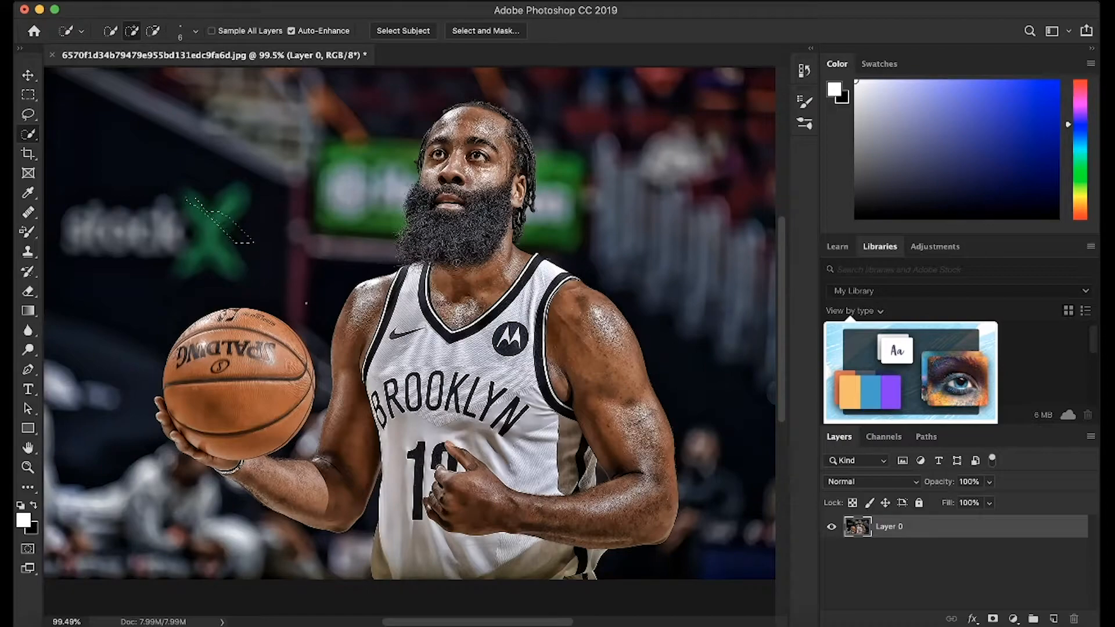
{"action": "left_click_drag", "start_coordinate": [383, 234], "coordinate": [424, 112]}
{"action": "key", "text": "alt"}
{"action": "left_click_drag", "start_coordinate": [410, 221], "coordinate": [413, 243]}
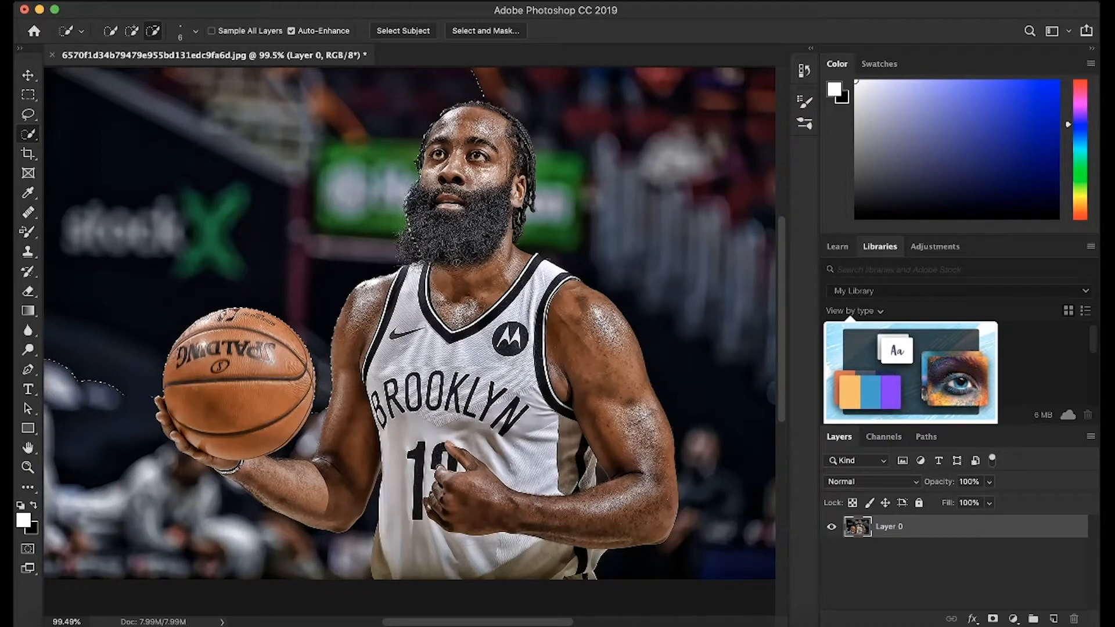
{"action": "scroll", "coordinate": [402, 340], "scroll_direction": "up", "scroll_amount": 5}
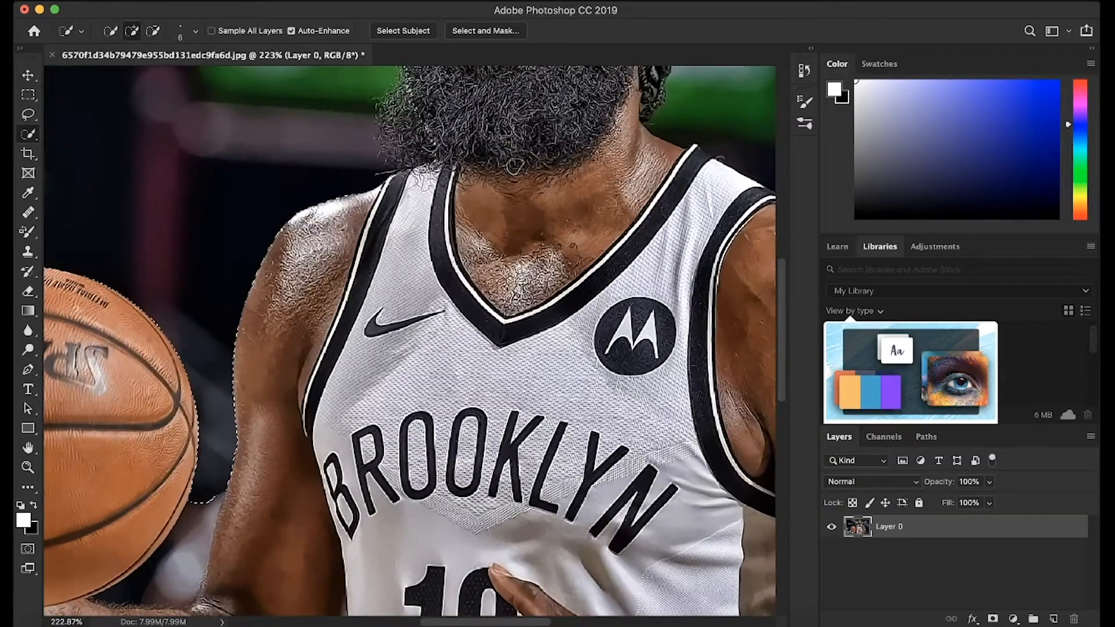
{"action": "left_click_drag", "start_coordinate": [514, 167], "coordinate": [514, 384]}
{"action": "key", "text": "alt"}
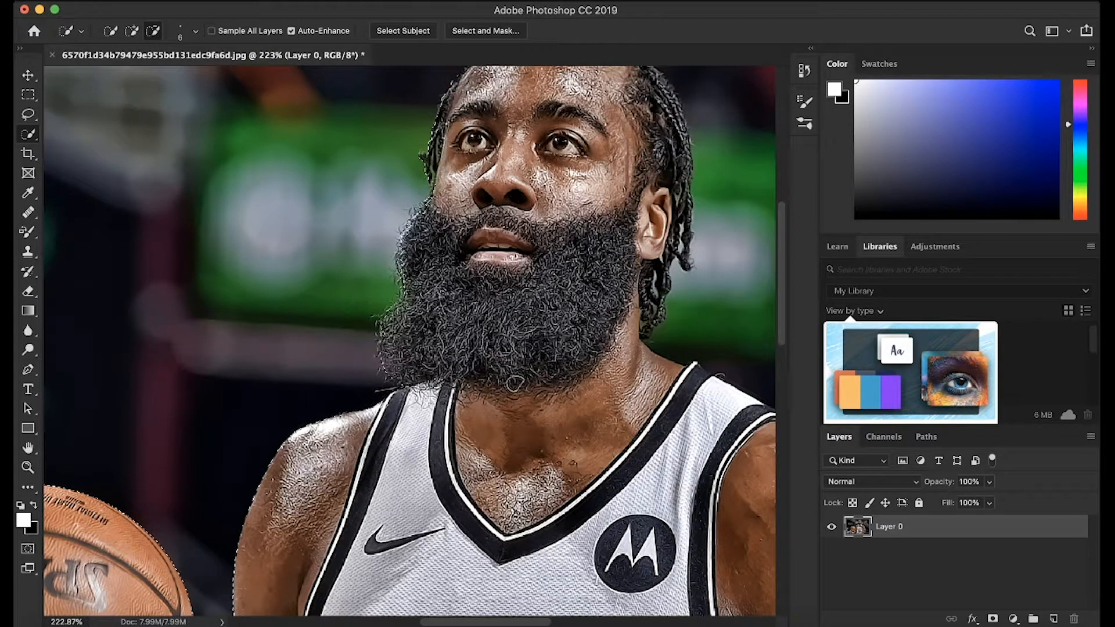
{"action": "key", "text": "alt"}
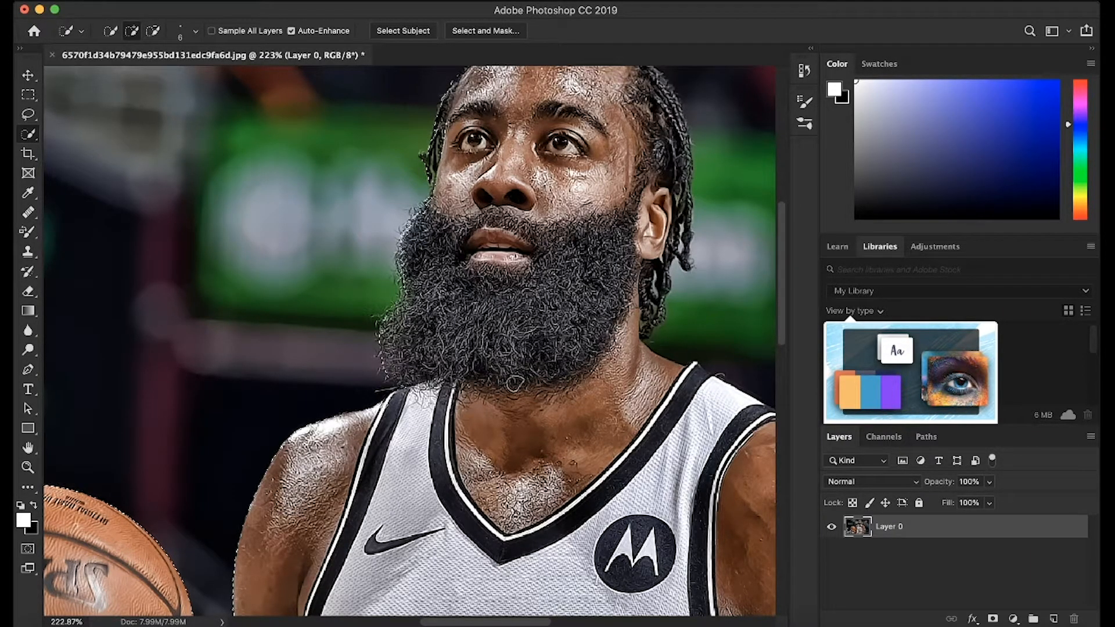
Extend the background selection above and beside the player's head, and subtract the hair along its outline.
{"action": "scroll", "coordinate": [513, 383], "scroll_direction": "up", "scroll_amount": 5}
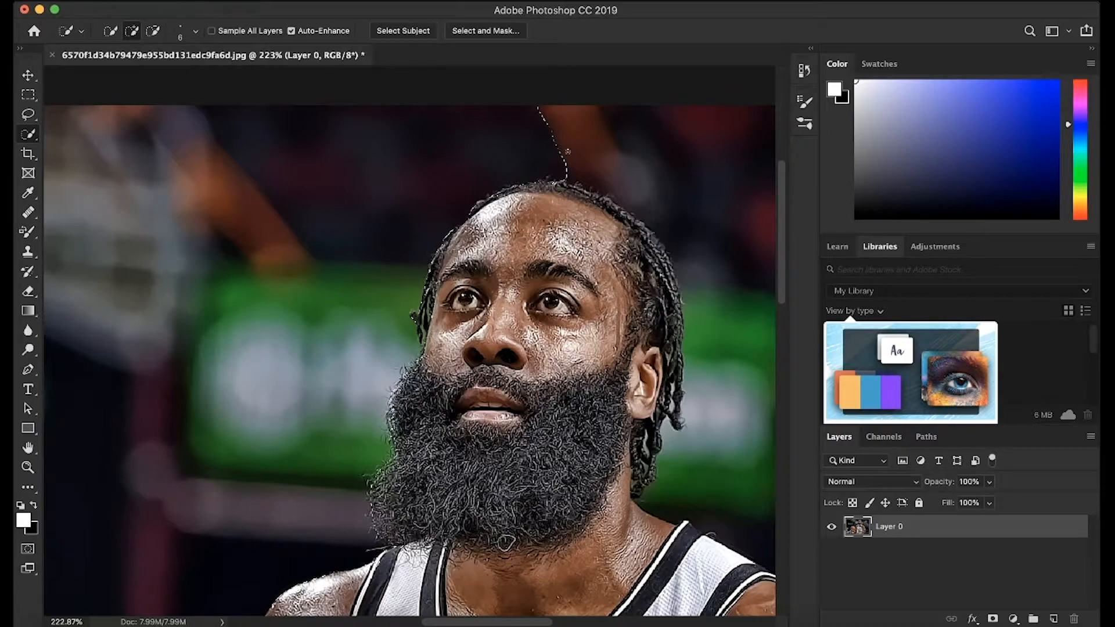
{"action": "left_click", "coordinate": [616, 167]}
{"action": "left_click_drag", "start_coordinate": [653, 184], "coordinate": [709, 273]}
{"action": "left_click", "coordinate": [726, 309]}
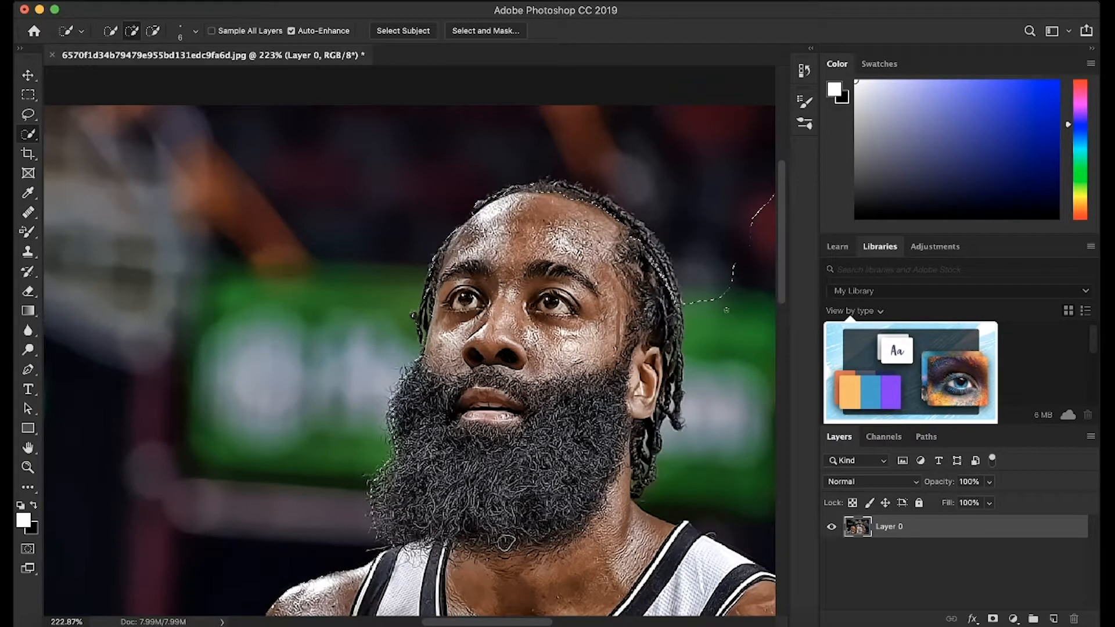
{"action": "key", "text": "alt"}
{"action": "mouse_move", "coordinate": [478, 204]}
{"action": "left_mouse_down"}
{"action": "mouse_move", "coordinate": [525, 186]}
{"action": "mouse_move", "coordinate": [574, 191]}
{"action": "mouse_move", "coordinate": [633, 224]}
{"action": "mouse_move", "coordinate": [668, 265]}
{"action": "left_mouse_up"}
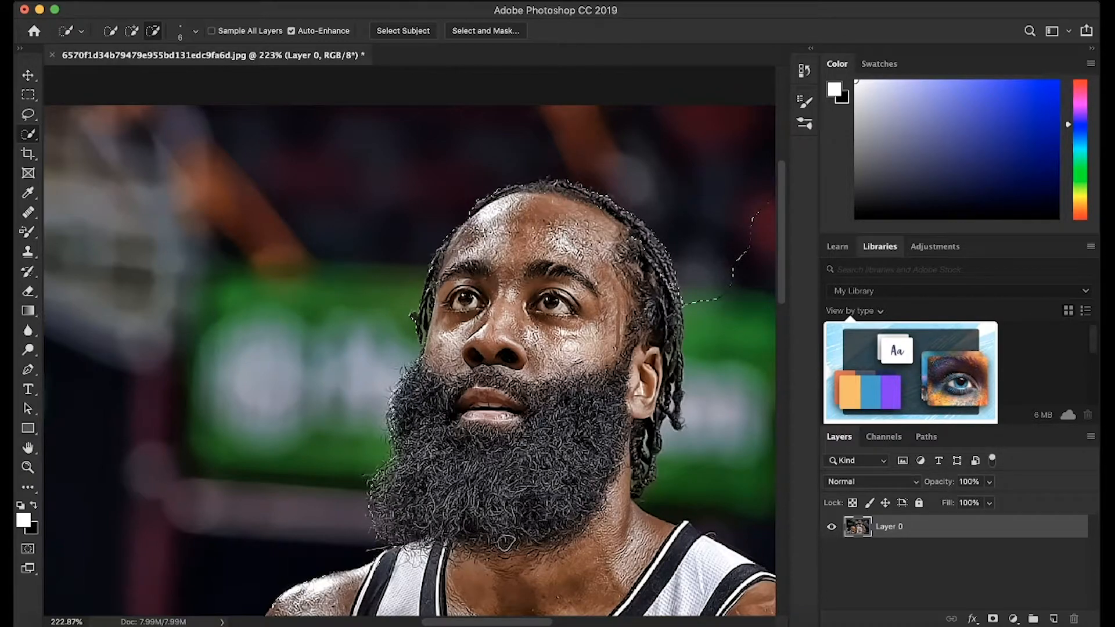
{"action": "key", "text": "alt"}
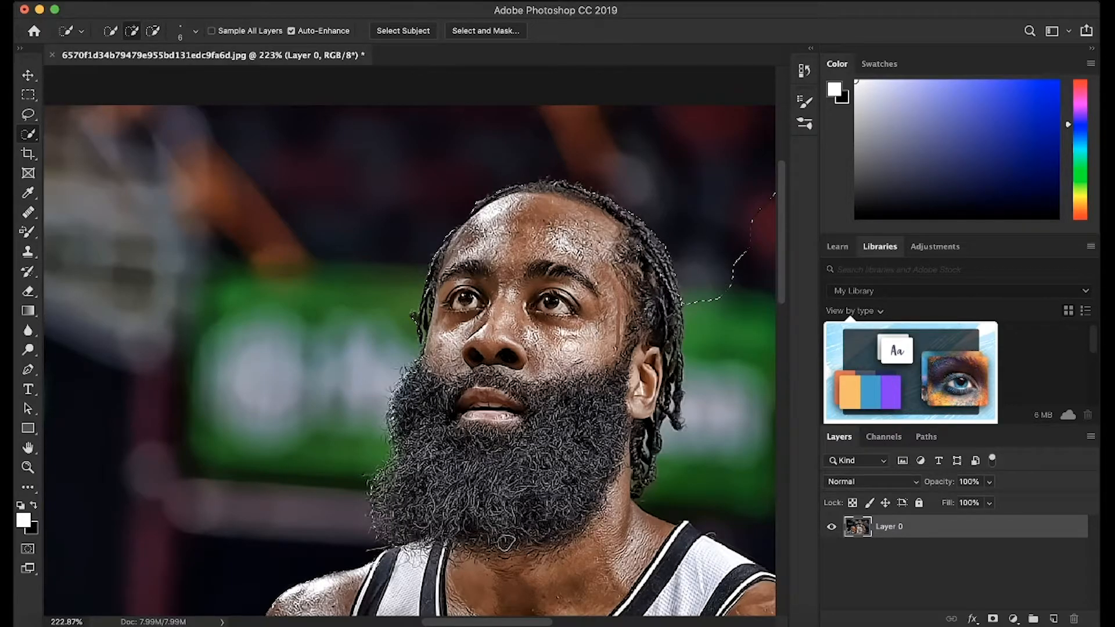
Complete the selection of the remaining background around the player and subtract the lower edge of the jersey from it.
{"action": "scroll", "coordinate": [727, 274], "scroll_direction": "down", "scroll_amount": 4}
{"action": "scroll", "coordinate": [727, 273], "scroll_direction": "down", "scroll_amount": 3}
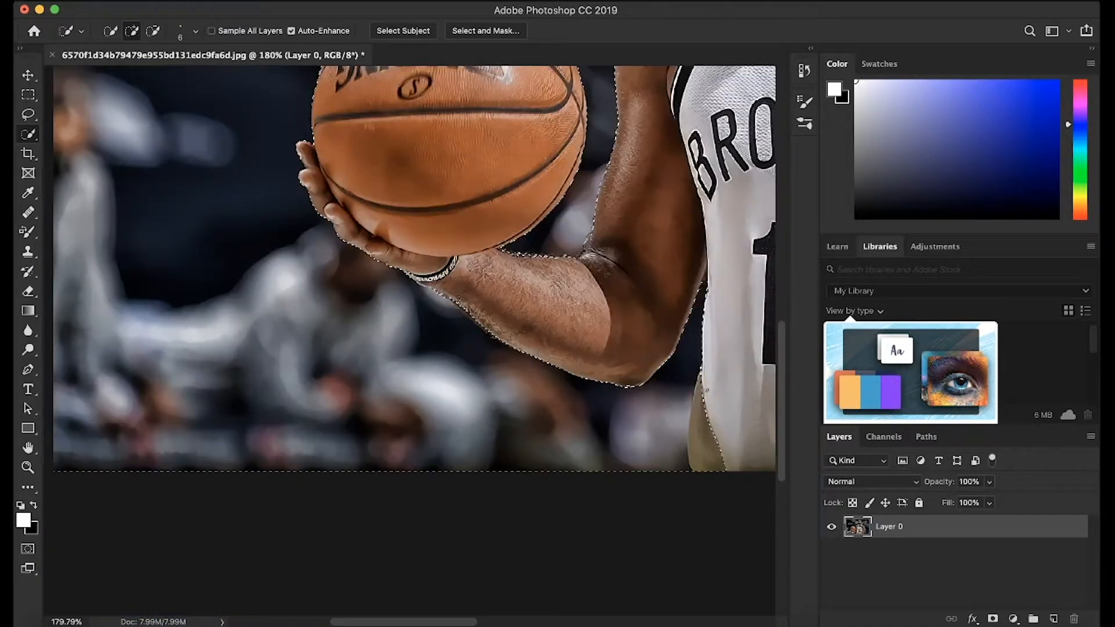
{"action": "key", "text": "alt"}
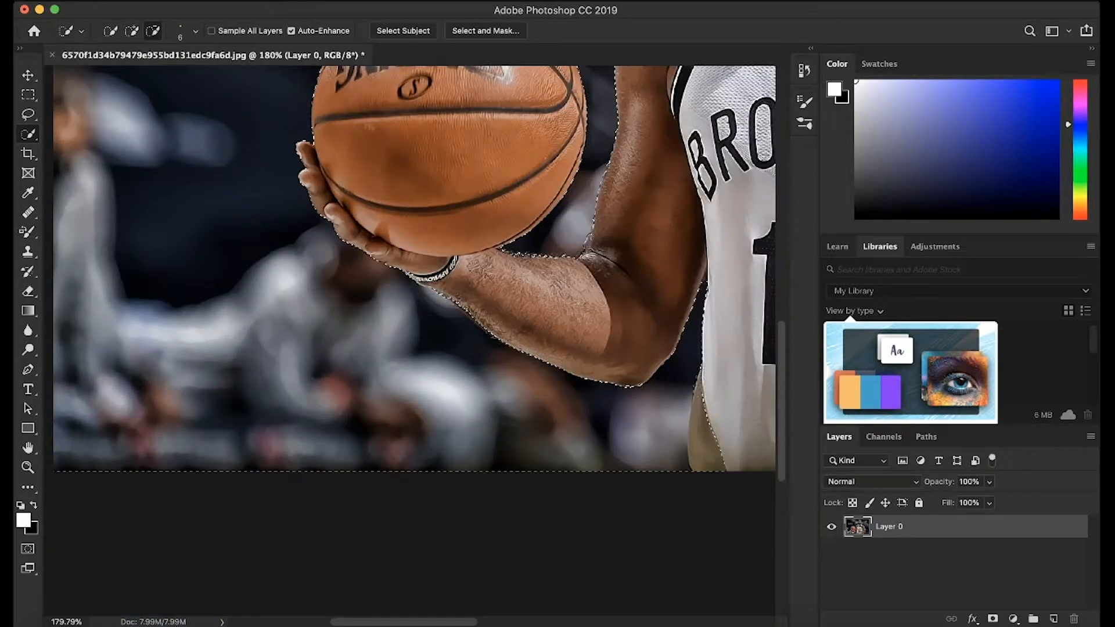
{"action": "left_click", "coordinate": [704, 413], "text": "alt"}
{"action": "scroll", "coordinate": [700, 440], "scroll_direction": "down", "scroll_amount": 5}
{"action": "scroll", "coordinate": [700, 440], "scroll_direction": "down", "scroll_amount": 2}
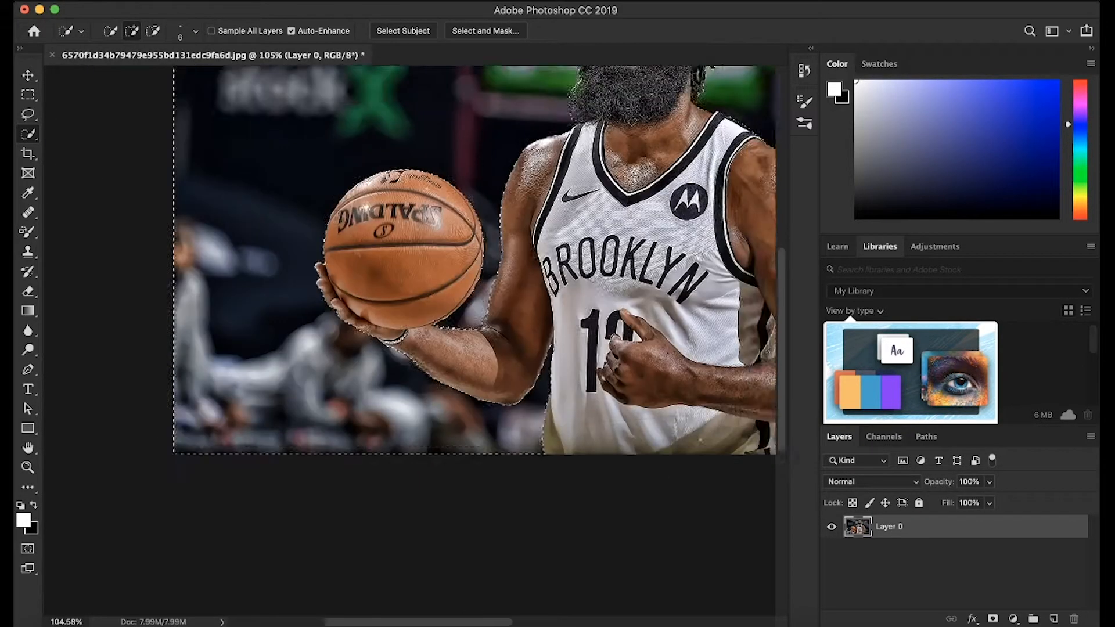
{"action": "scroll", "coordinate": [700, 440], "scroll_direction": "down", "scroll_amount": 1}
{"action": "scroll", "coordinate": [700, 440], "scroll_direction": "up", "scroll_amount": 1}
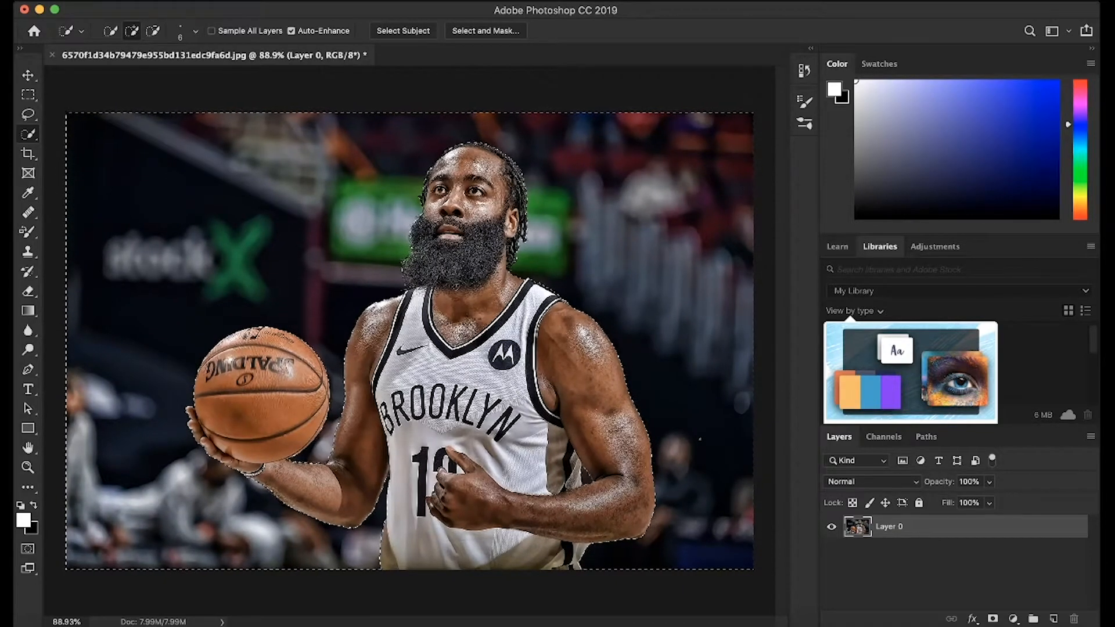
Delete the selected background so only the player and the basketball remain on the layer.
{"action": "left_click", "coordinate": [28, 76]}
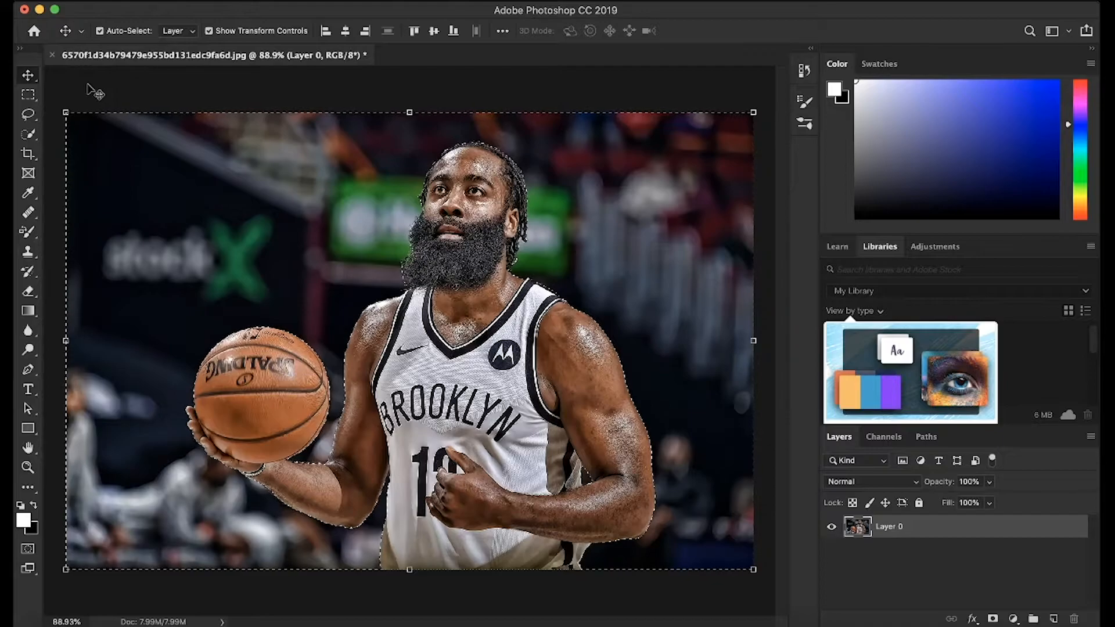
{"action": "key", "text": "Delete"}
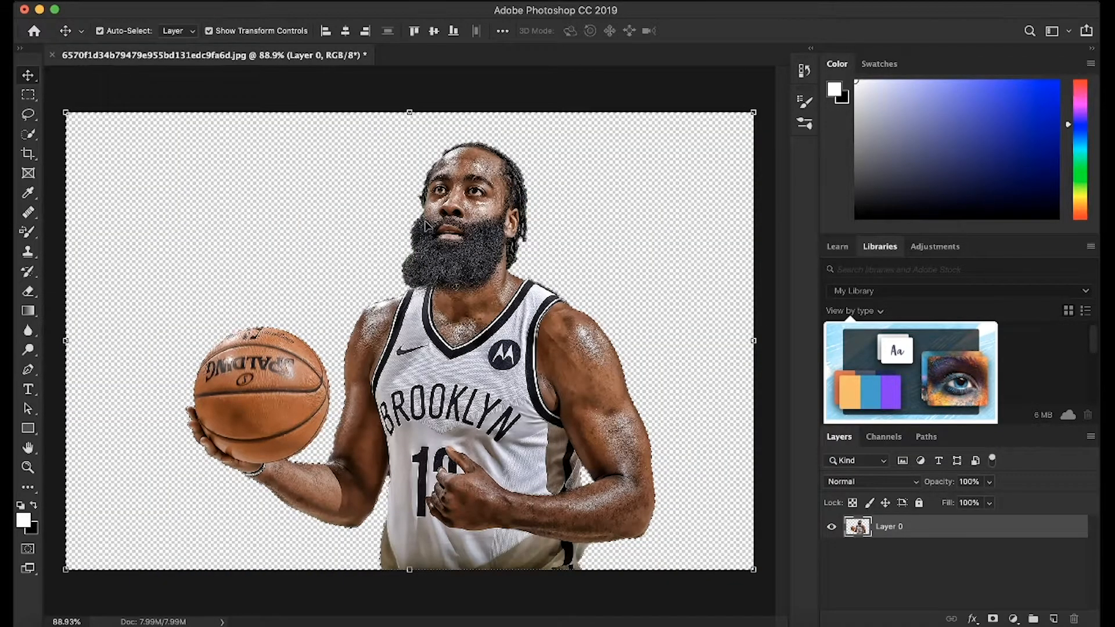
{"action": "scroll", "coordinate": [422, 224], "scroll_direction": "up", "scroll_amount": 3}
{"action": "scroll", "coordinate": [424, 233], "scroll_direction": "down", "scroll_amount": 5}
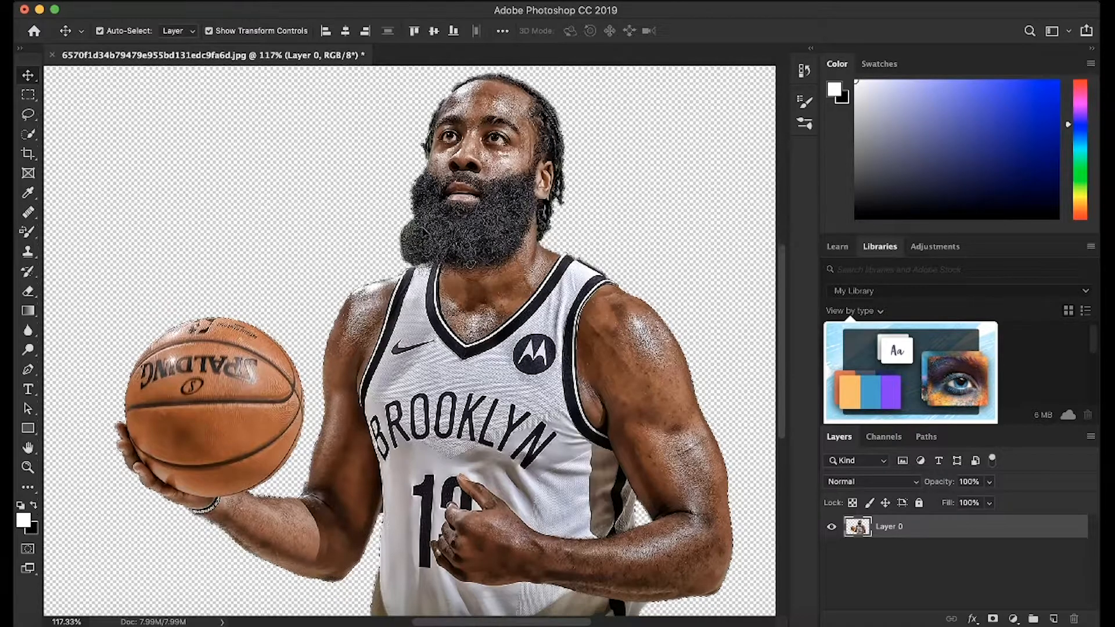
Choose the Eraser tool and reduce its brush to 6 px for cleaning the gap between the upper arm and the jersey.
{"action": "scroll", "coordinate": [416, 243], "scroll_direction": "up", "scroll_amount": 3}
{"action": "scroll", "coordinate": [414, 241], "scroll_direction": "up", "scroll_amount": 7}
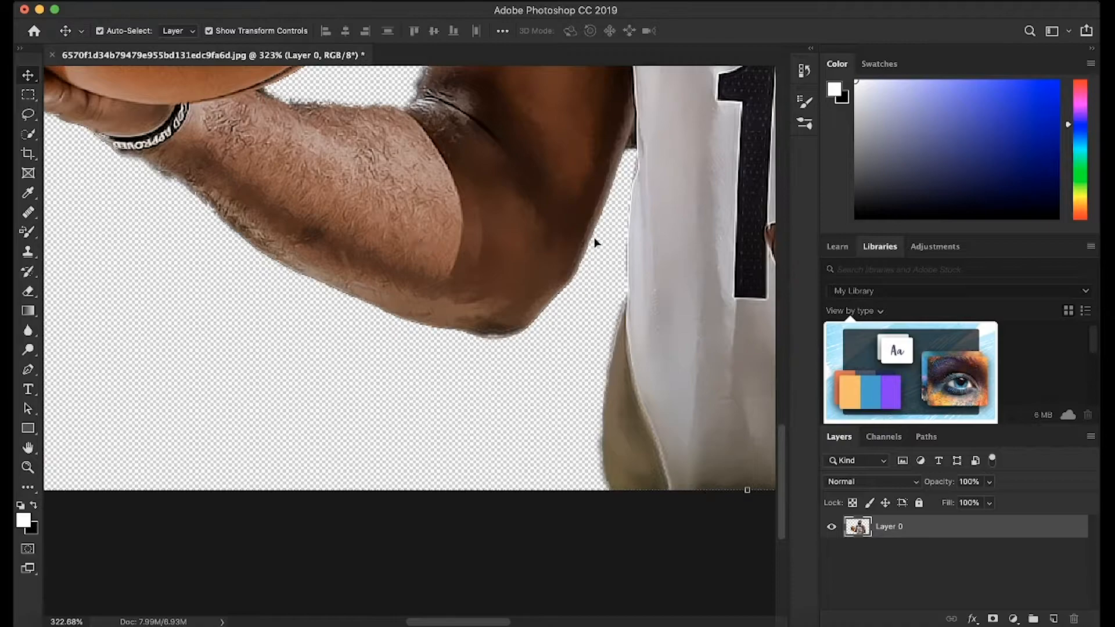
{"action": "scroll", "coordinate": [571, 312], "scroll_direction": "up", "scroll_amount": 1}
{"action": "scroll", "coordinate": [570, 312], "scroll_direction": "up", "scroll_amount": 5}
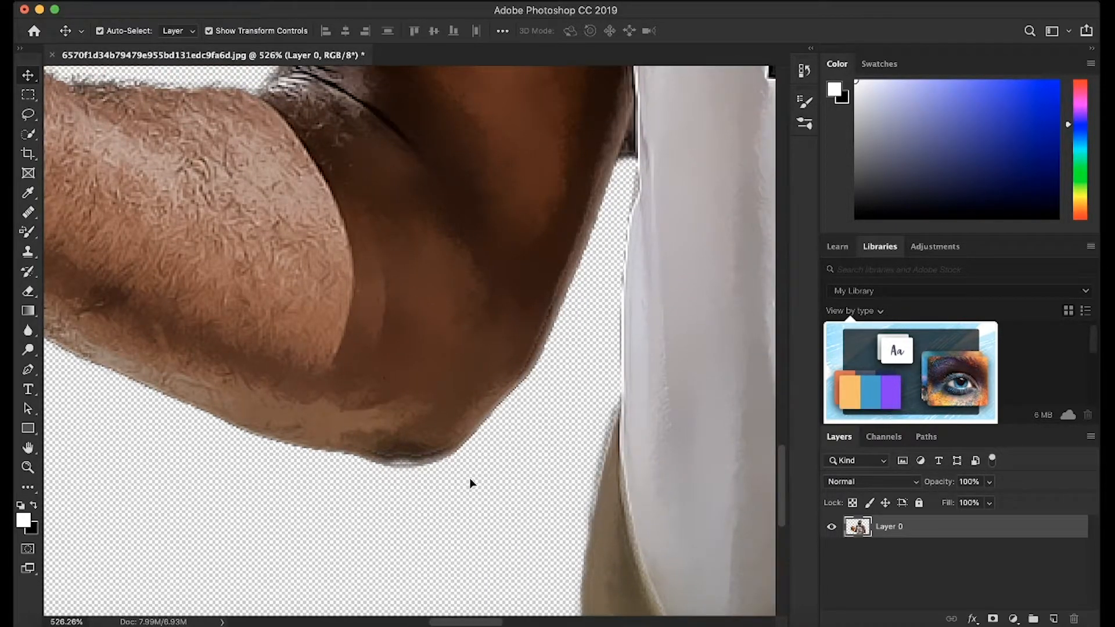
{"action": "scroll", "coordinate": [570, 355], "scroll_direction": "up", "scroll_amount": 5}
{"action": "scroll", "coordinate": [569, 355], "scroll_direction": "right", "scroll_amount": 2}
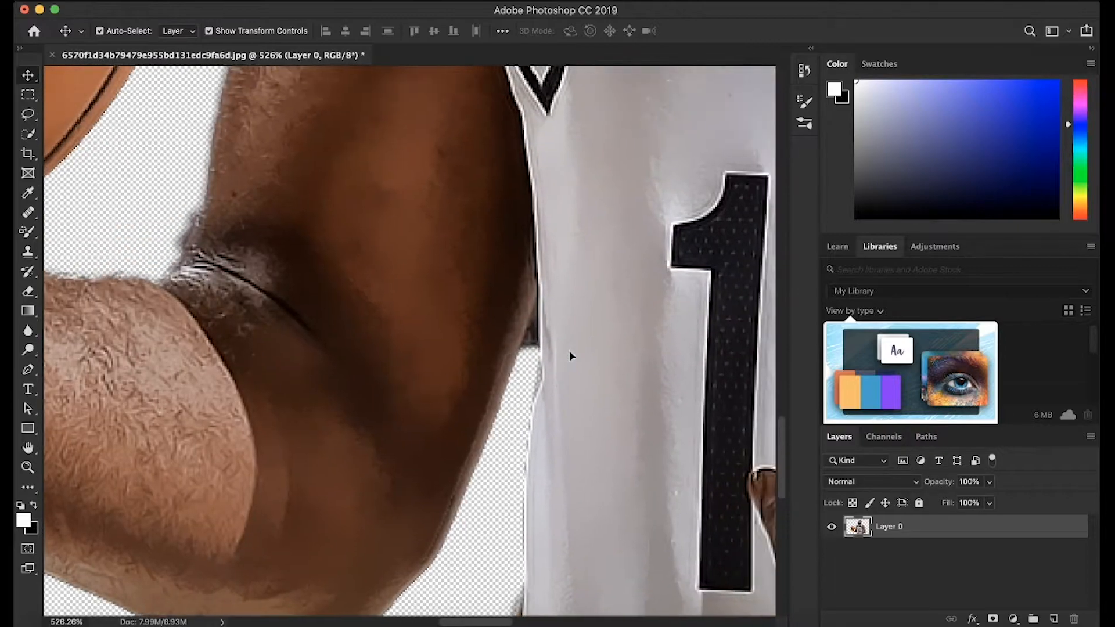
{"action": "left_click", "coordinate": [30, 296]}
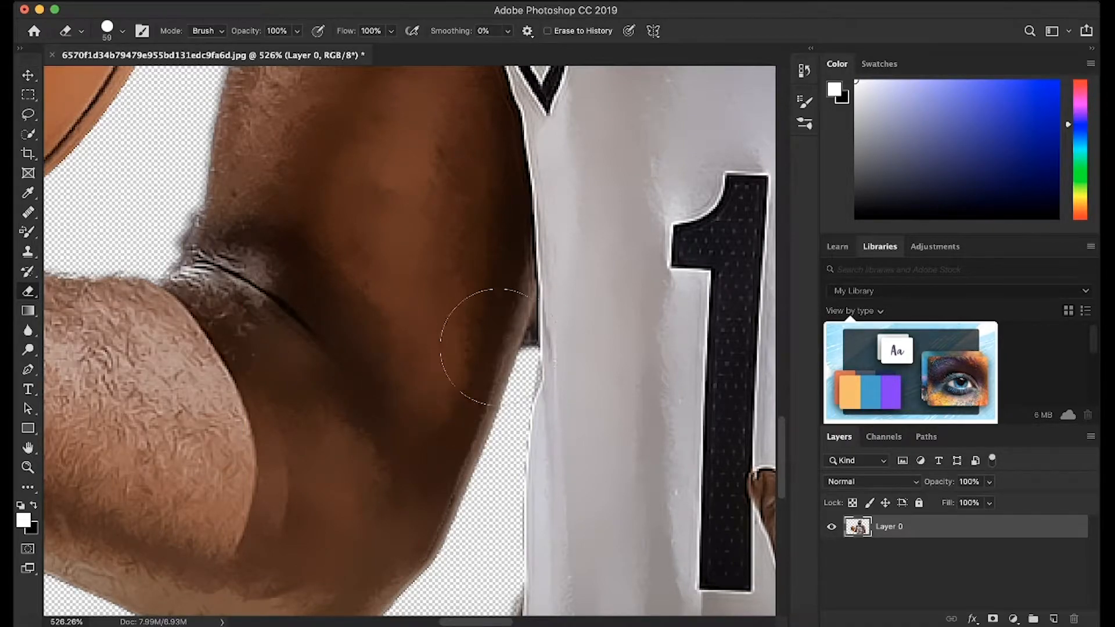
{"action": "left_click", "coordinate": [123, 31]}
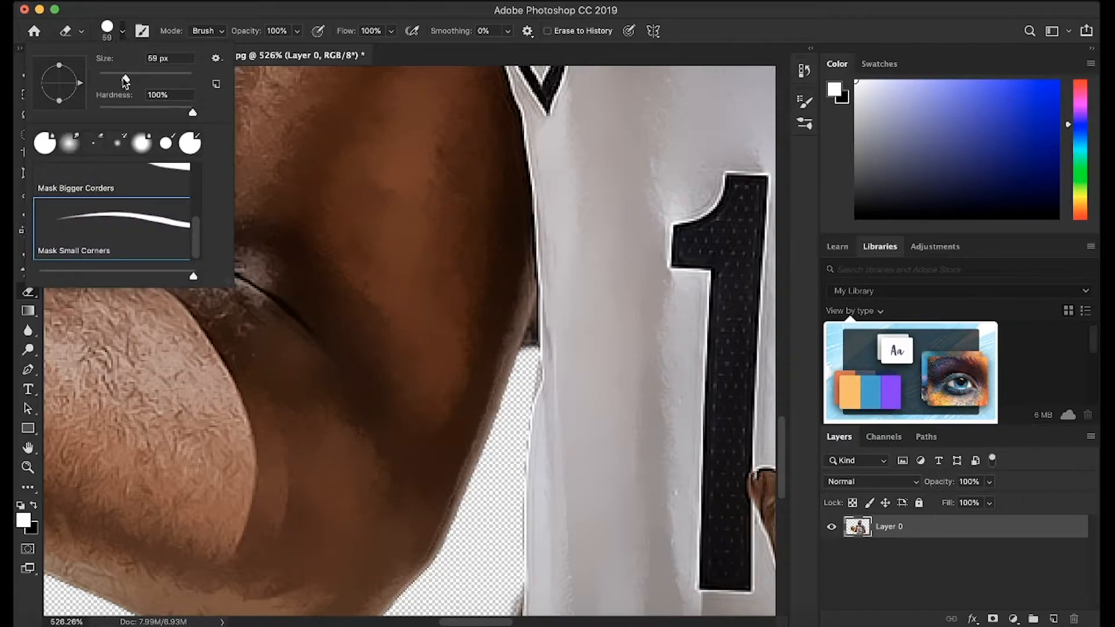
{"action": "left_click_drag", "start_coordinate": [128, 76], "coordinate": [101, 78]}
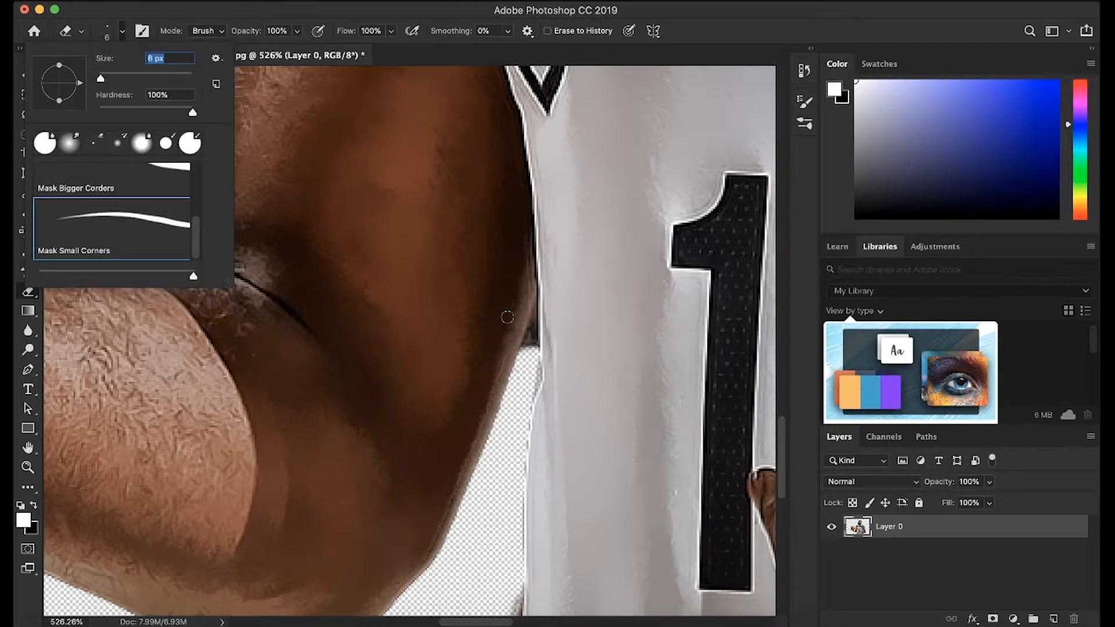
{"action": "left_click", "coordinate": [526, 359]}
Set the eraser size to 3 px and erase the dark background remnant at the top of the gap between arm and jersey.
{"action": "key", "text": "super+plus"}
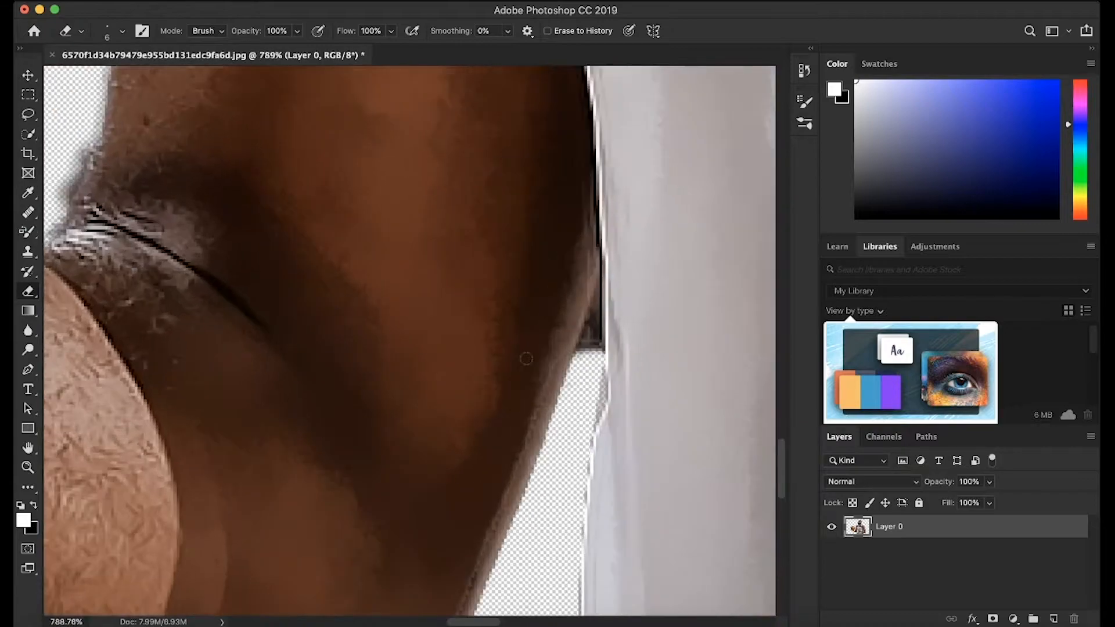
{"action": "scroll", "coordinate": [526, 358], "scroll_direction": "up", "scroll_amount": 4}
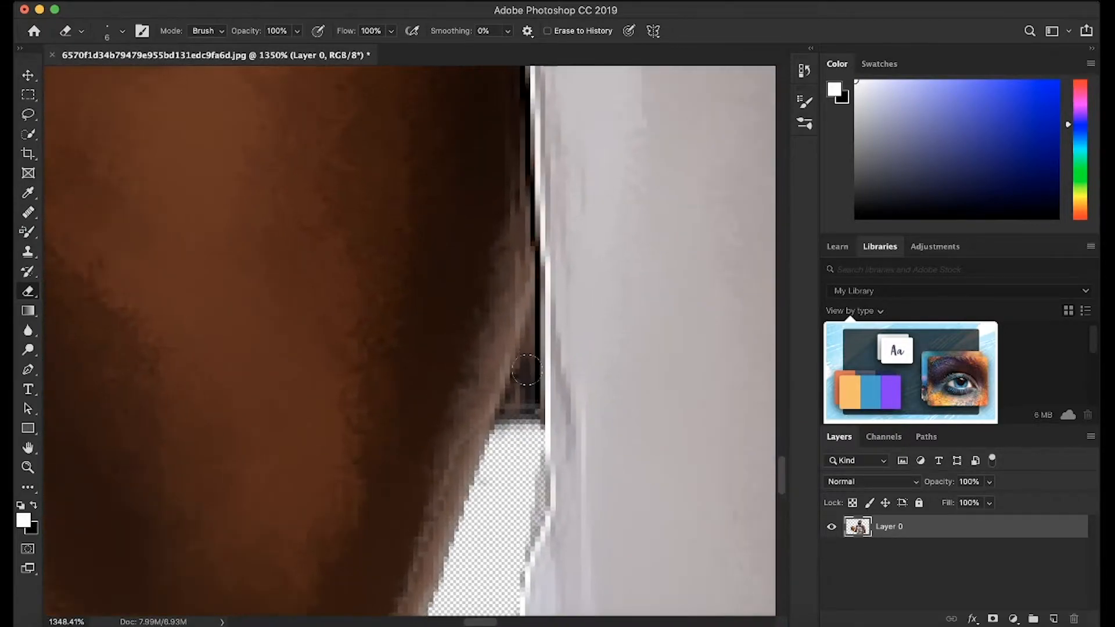
{"action": "left_click", "coordinate": [105, 36]}
{"action": "left_click", "coordinate": [101, 78]}
{"action": "left_click_drag", "start_coordinate": [101, 79], "coordinate": [100, 78]}
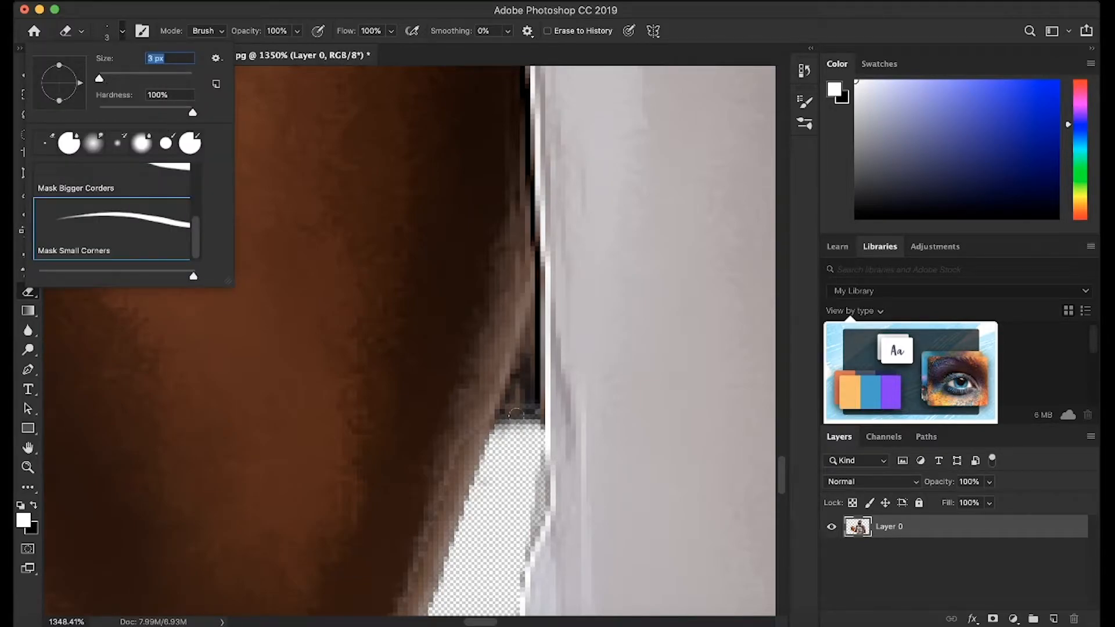
{"action": "left_click", "coordinate": [519, 437]}
{"action": "mouse_move", "coordinate": [498, 433]}
{"action": "left_mouse_down"}
{"action": "mouse_move", "coordinate": [530, 314]}
{"action": "mouse_move", "coordinate": [535, 429]}
{"action": "mouse_move", "coordinate": [528, 368]}
{"action": "mouse_move", "coordinate": [512, 420]}
{"action": "mouse_move", "coordinate": [526, 370]}
{"action": "left_mouse_up"}
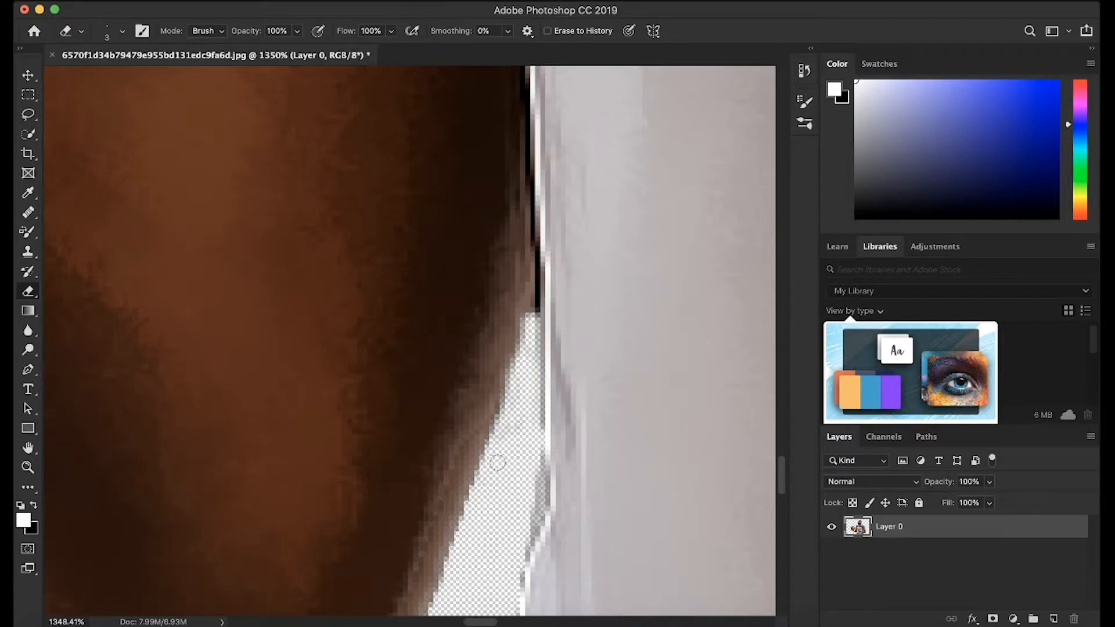
Touch up the outline of the ball-holding arm with the eraser and check the edges around the hand and wristband.
{"action": "scroll", "coordinate": [511, 444], "scroll_direction": "down", "scroll_amount": 5}
{"action": "scroll", "coordinate": [512, 447], "scroll_direction": "down", "scroll_amount": 5}
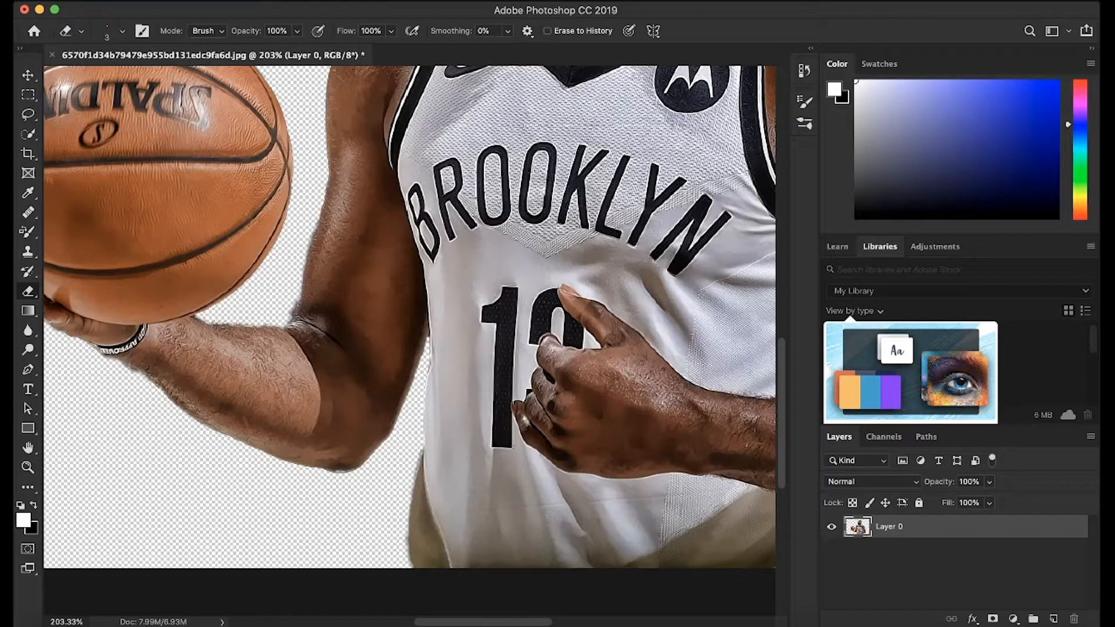
{"action": "scroll", "coordinate": [513, 447], "scroll_direction": "left", "scroll_amount": 5}
{"action": "scroll", "coordinate": [513, 446], "scroll_direction": "up", "scroll_amount": 3}
{"action": "scroll", "coordinate": [512, 445], "scroll_direction": "up", "scroll_amount": 5}
{"action": "scroll", "coordinate": [512, 445], "scroll_direction": "down", "scroll_amount": 4}
{"action": "scroll", "coordinate": [512, 445], "scroll_direction": "up", "scroll_amount": 4}
{"action": "mouse_move", "coordinate": [554, 349]}
{"action": "left_mouse_down"}
{"action": "mouse_move", "coordinate": [535, 344]}
{"action": "mouse_move", "coordinate": [551, 339]}
{"action": "mouse_move", "coordinate": [531, 349]}
{"action": "mouse_move", "coordinate": [577, 355]}
{"action": "left_mouse_up"}
{"action": "scroll", "coordinate": [577, 355], "scroll_direction": "down", "scroll_amount": 5}
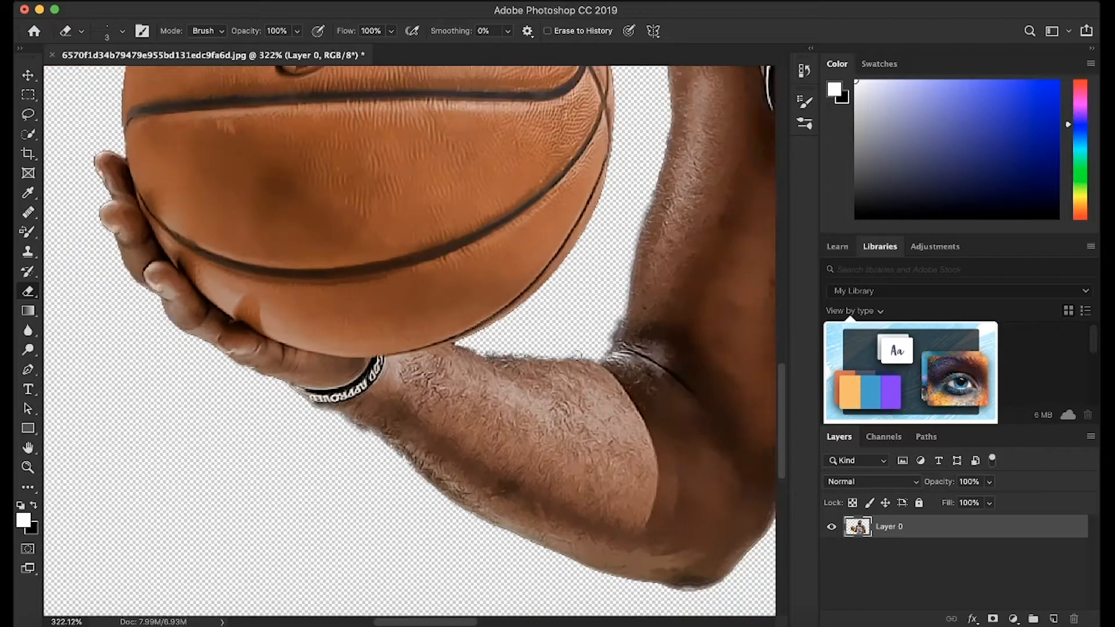
{"action": "scroll", "coordinate": [243, 575], "scroll_direction": "up", "scroll_amount": 4}
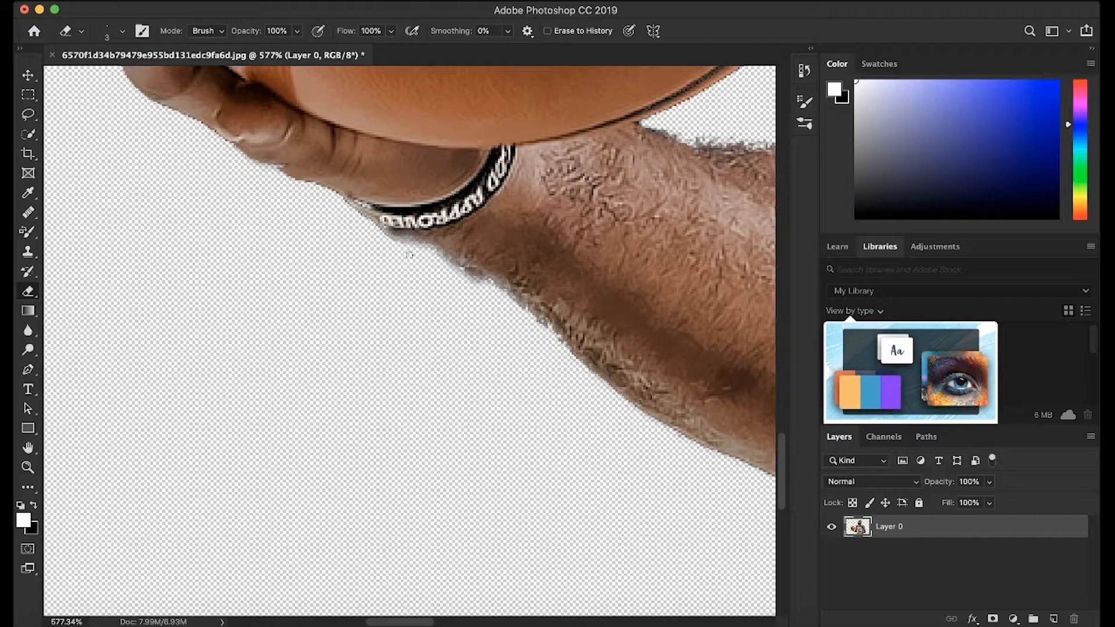
{"action": "scroll", "coordinate": [456, 306], "scroll_direction": "down", "scroll_amount": 3}
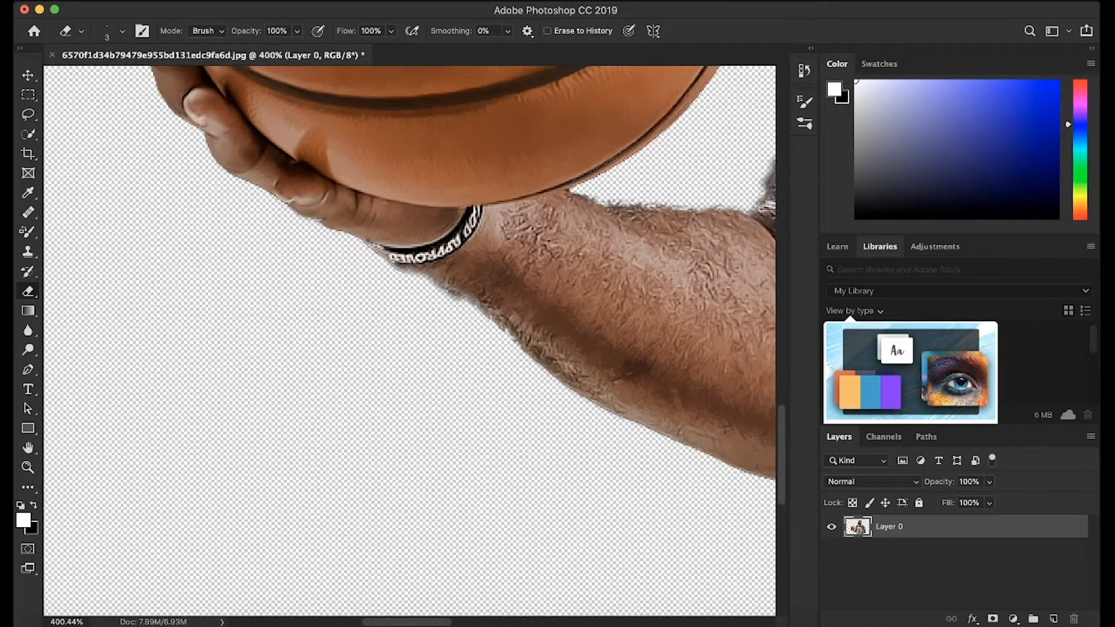
{"action": "scroll", "coordinate": [442, 333], "scroll_direction": "down", "scroll_amount": 2}
{"action": "scroll", "coordinate": [761, 417], "scroll_direction": "down", "scroll_amount": 3}
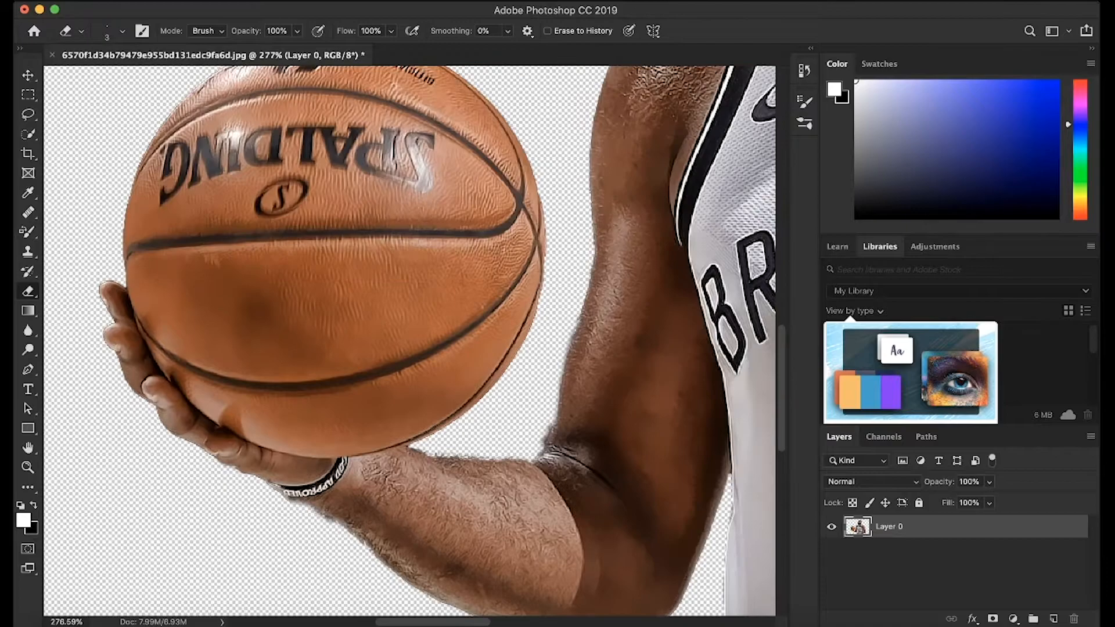
Erase the green background showing between the hair strands beside the player's eye and cheek.
{"action": "scroll", "coordinate": [762, 417], "scroll_direction": "up", "scroll_amount": 7}
{"action": "scroll", "coordinate": [762, 416], "scroll_direction": "right", "scroll_amount": 5}
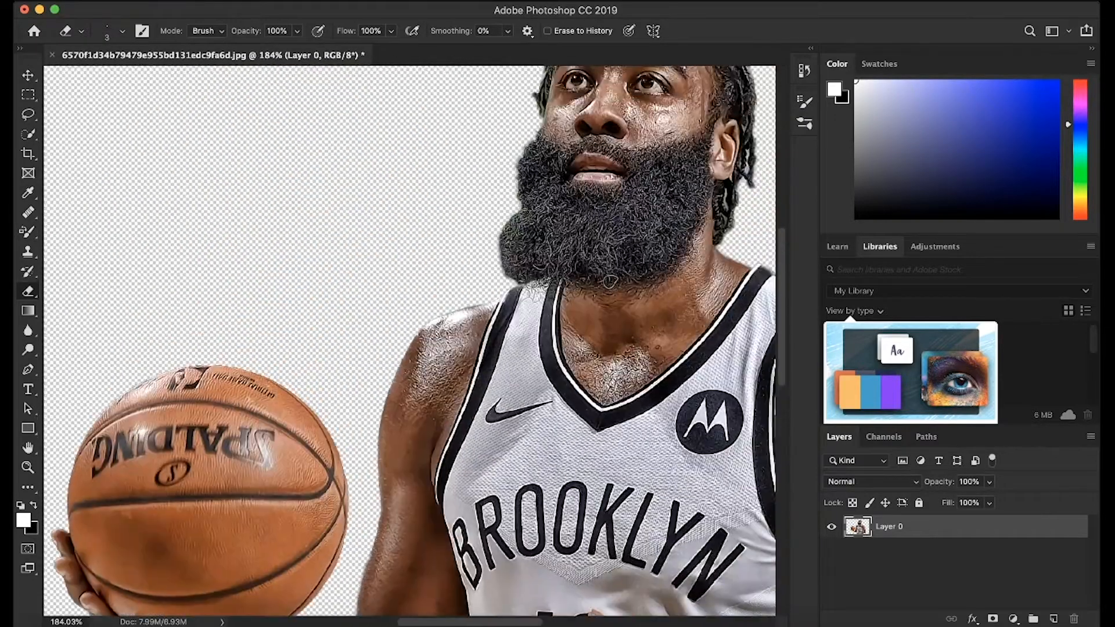
{"action": "scroll", "coordinate": [468, 448], "scroll_direction": "up", "scroll_amount": 4}
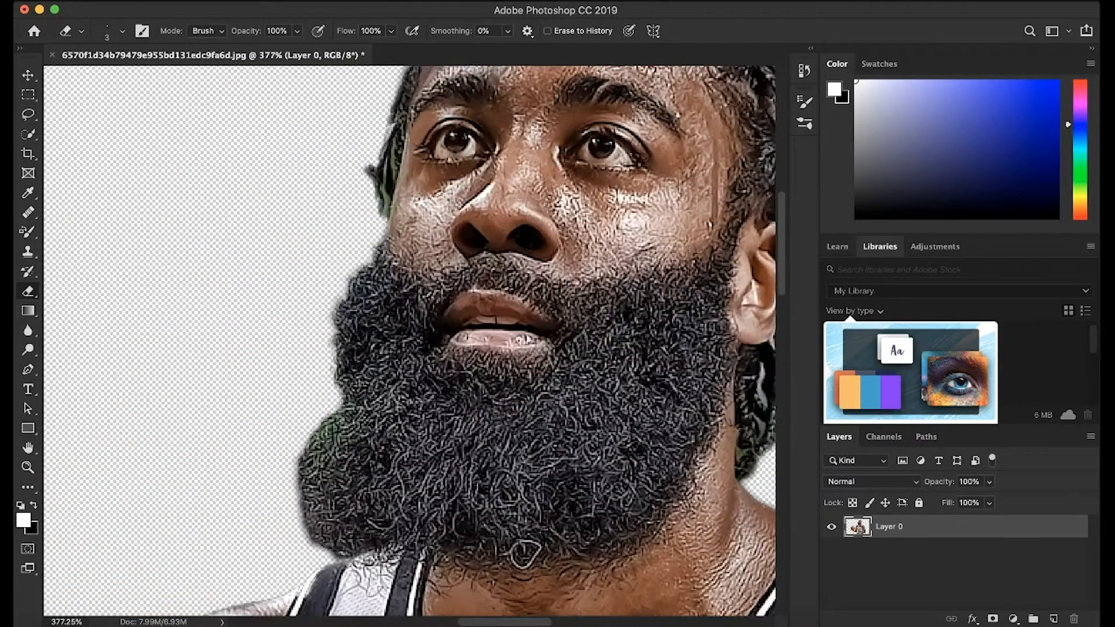
{"action": "scroll", "coordinate": [405, 146], "scroll_direction": "up", "scroll_amount": 3}
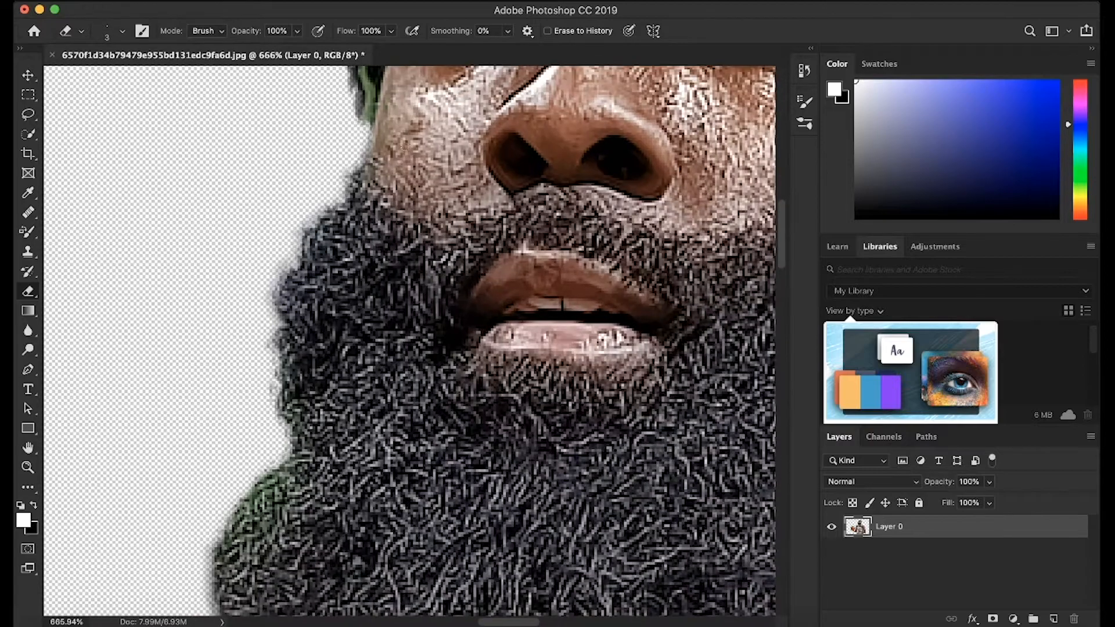
{"action": "scroll", "coordinate": [405, 146], "scroll_direction": "up", "scroll_amount": 4}
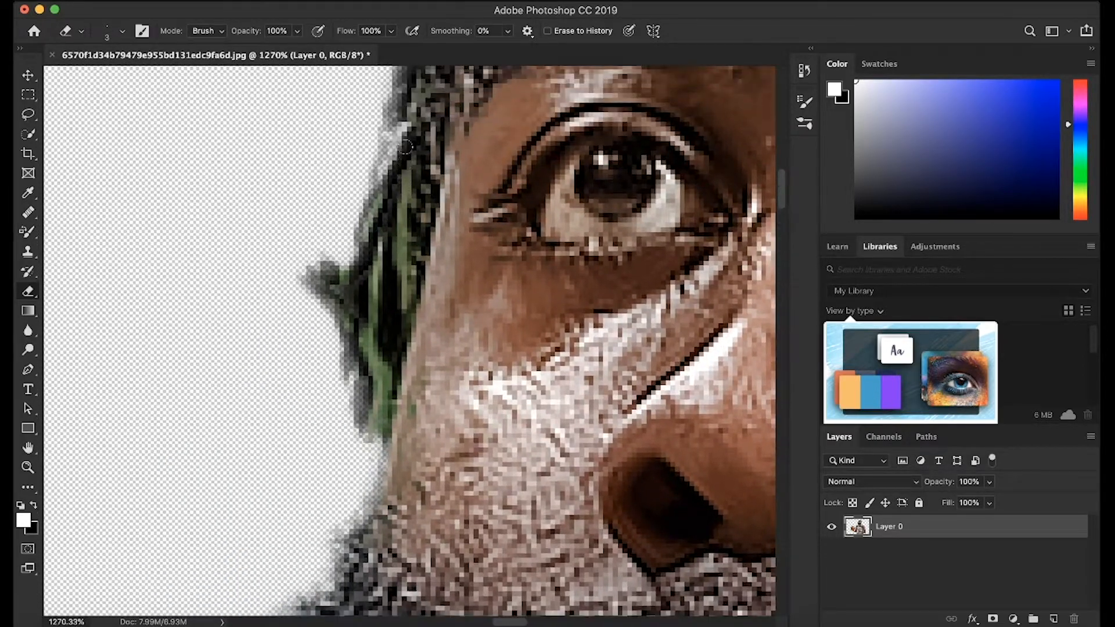
{"action": "mouse_move", "coordinate": [376, 253]}
{"action": "left_mouse_down"}
{"action": "mouse_move", "coordinate": [367, 328]}
{"action": "mouse_move", "coordinate": [382, 413]}
{"action": "left_mouse_up"}
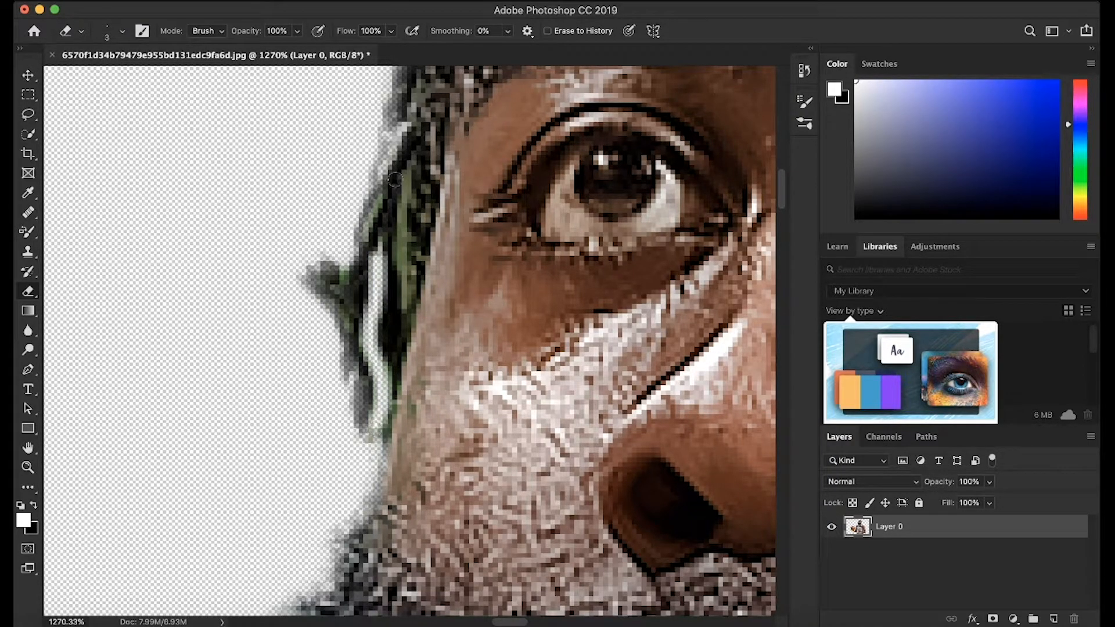
{"action": "left_click_drag", "start_coordinate": [411, 167], "coordinate": [410, 299]}
{"action": "left_click_drag", "start_coordinate": [378, 190], "coordinate": [361, 236]}
{"action": "mouse_move", "coordinate": [344, 278]}
{"action": "left_mouse_down"}
{"action": "mouse_move", "coordinate": [347, 325]}
{"action": "mouse_move", "coordinate": [335, 316]}
{"action": "left_mouse_up"}
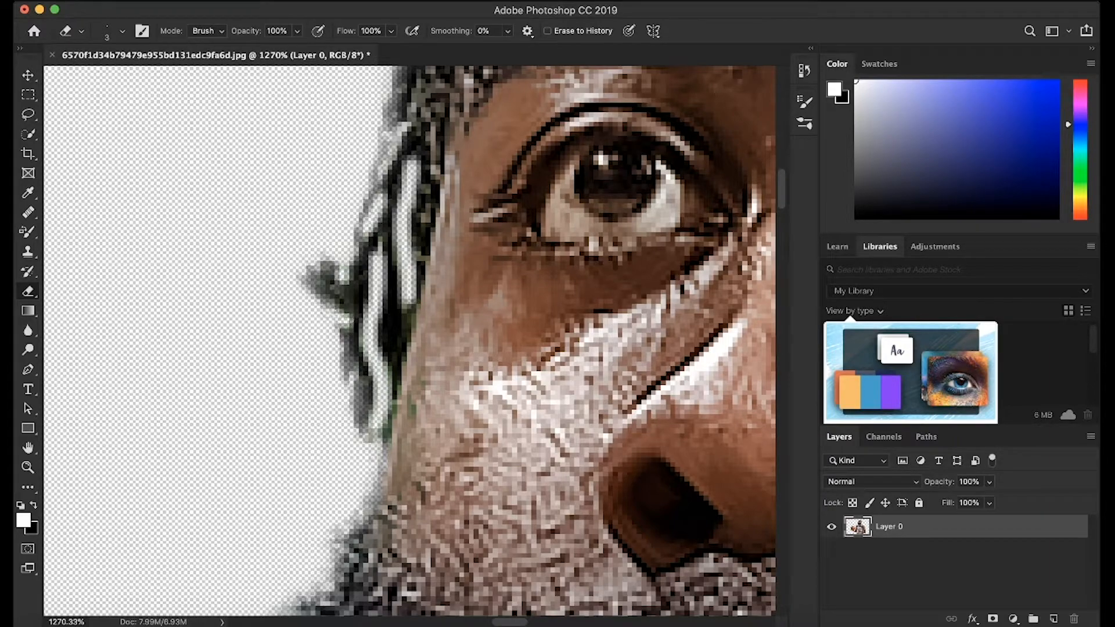
{"action": "mouse_move", "coordinate": [406, 313]}
{"action": "left_mouse_down"}
{"action": "mouse_move", "coordinate": [408, 301]}
{"action": "mouse_move", "coordinate": [405, 313]}
{"action": "left_mouse_up"}
Erase the background visible through the hair strands beside and below the ear.
{"action": "scroll", "coordinate": [436, 285], "scroll_direction": "up", "scroll_amount": 10}
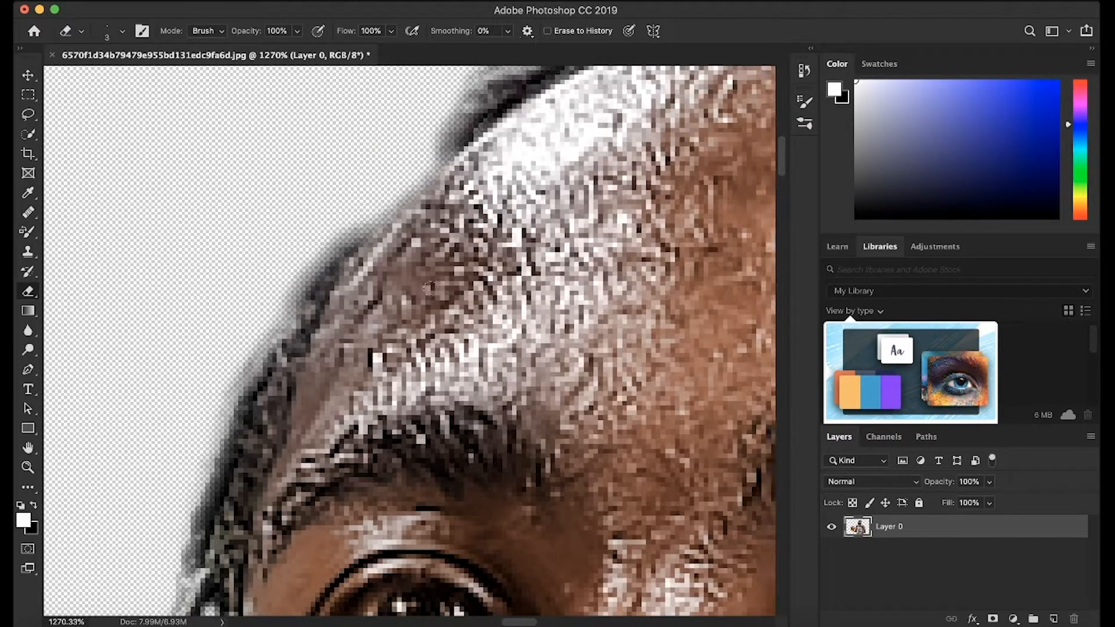
{"action": "scroll", "coordinate": [428, 288], "scroll_direction": "right", "scroll_amount": 15}
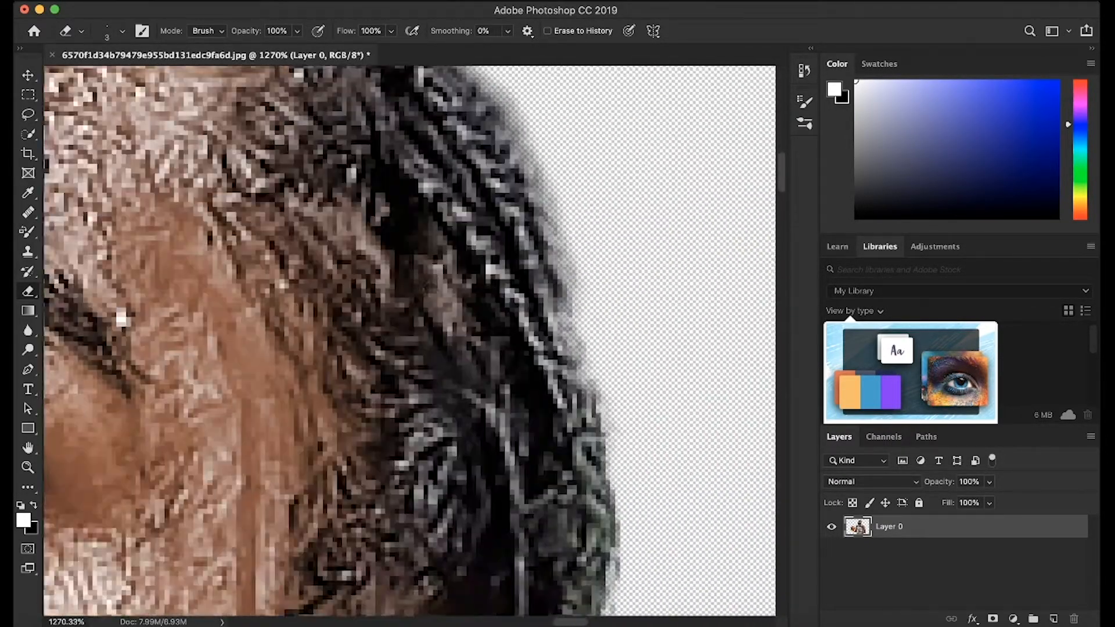
{"action": "scroll", "coordinate": [430, 287], "scroll_direction": "down", "scroll_amount": 10}
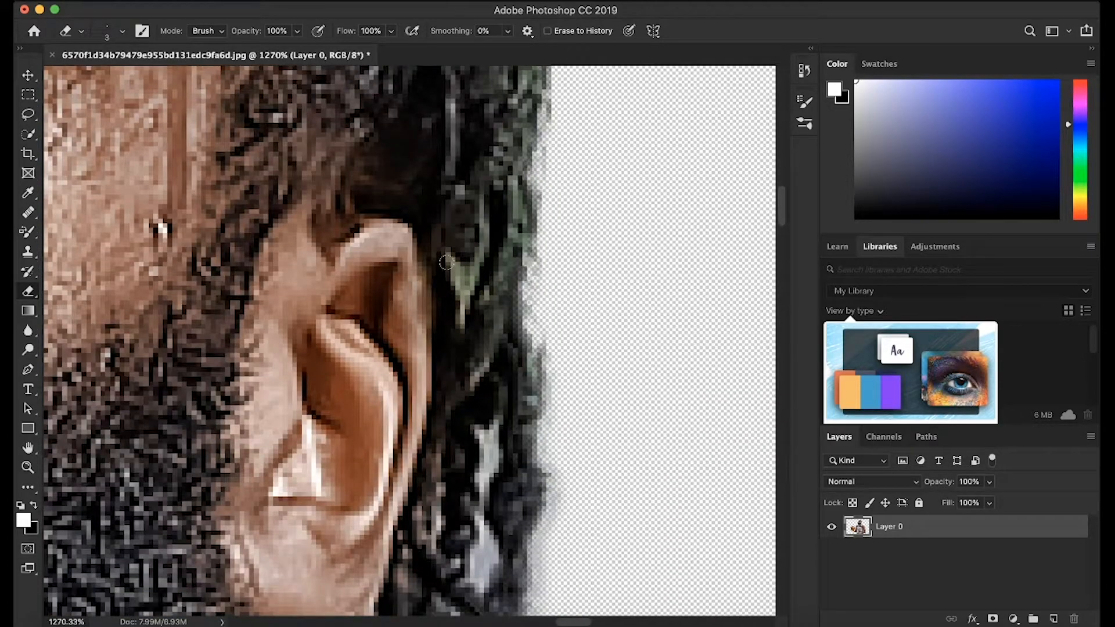
{"action": "mouse_move", "coordinate": [446, 263]}
{"action": "left_mouse_down"}
{"action": "mouse_move", "coordinate": [465, 308]}
{"action": "mouse_move", "coordinate": [483, 234]}
{"action": "mouse_move", "coordinate": [498, 220]}
{"action": "mouse_move", "coordinate": [514, 241]}
{"action": "left_mouse_up"}
{"action": "scroll", "coordinate": [568, 260], "scroll_direction": "down", "scroll_amount": 6}
{"action": "mouse_move", "coordinate": [509, 282]}
{"action": "left_mouse_down"}
{"action": "mouse_move", "coordinate": [517, 366]}
{"action": "mouse_move", "coordinate": [498, 386]}
{"action": "mouse_move", "coordinate": [514, 238]}
{"action": "left_mouse_up"}
{"action": "scroll", "coordinate": [516, 237], "scroll_direction": "down", "scroll_amount": 5}
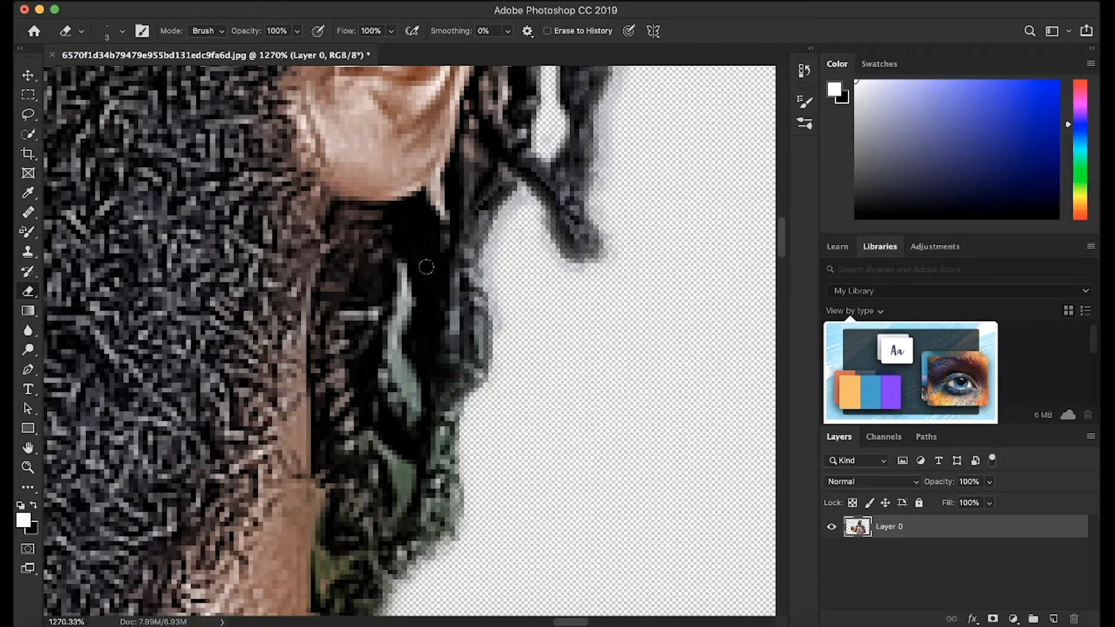
{"action": "mouse_move", "coordinate": [397, 267]}
{"action": "left_mouse_down"}
{"action": "mouse_move", "coordinate": [408, 311]}
{"action": "mouse_move", "coordinate": [390, 352]}
{"action": "mouse_move", "coordinate": [412, 404]}
{"action": "mouse_move", "coordinate": [395, 360]}
{"action": "mouse_move", "coordinate": [398, 307]}
{"action": "left_mouse_up"}
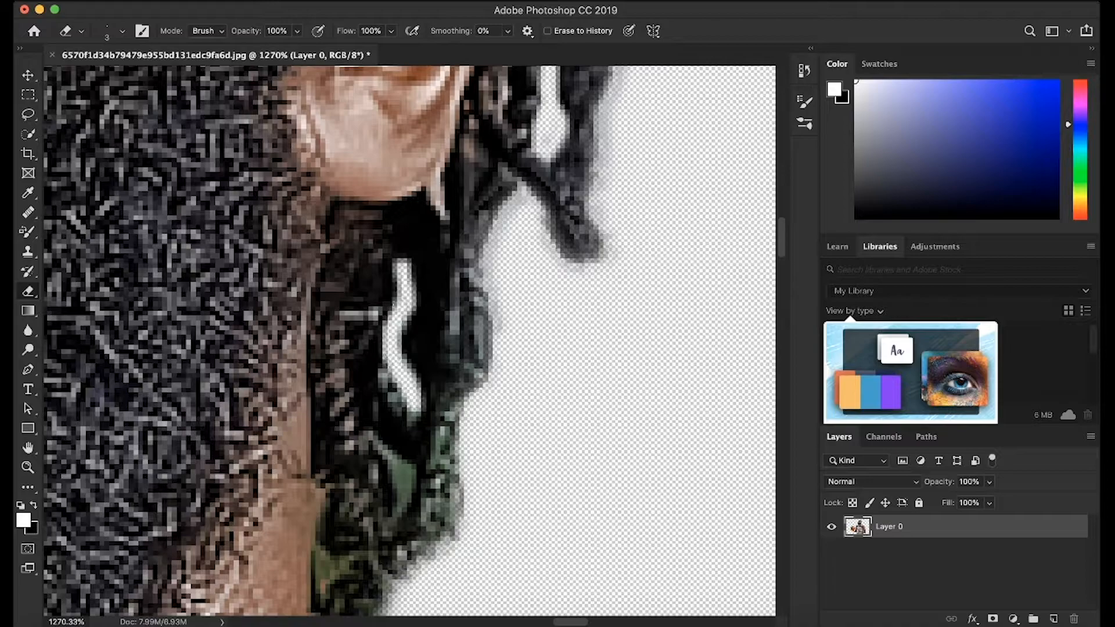
Erase the background patches inside and along the lowest hair strands next to the neck.
{"action": "scroll", "coordinate": [398, 308], "scroll_direction": "down", "scroll_amount": 4}
{"action": "scroll", "coordinate": [398, 308], "scroll_direction": "left", "scroll_amount": 1}
{"action": "scroll", "coordinate": [399, 304], "scroll_direction": "down", "scroll_amount": 1}
{"action": "mouse_move", "coordinate": [409, 207]}
{"action": "left_mouse_down"}
{"action": "mouse_move", "coordinate": [434, 224]}
{"action": "mouse_move", "coordinate": [440, 273]}
{"action": "left_mouse_up"}
{"action": "mouse_move", "coordinate": [486, 201]}
{"action": "left_mouse_down"}
{"action": "mouse_move", "coordinate": [491, 288]}
{"action": "mouse_move", "coordinate": [497, 273]}
{"action": "mouse_move", "coordinate": [460, 321]}
{"action": "mouse_move", "coordinate": [486, 305]}
{"action": "left_mouse_up"}
{"action": "left_click_drag", "start_coordinate": [496, 224], "coordinate": [495, 196]}
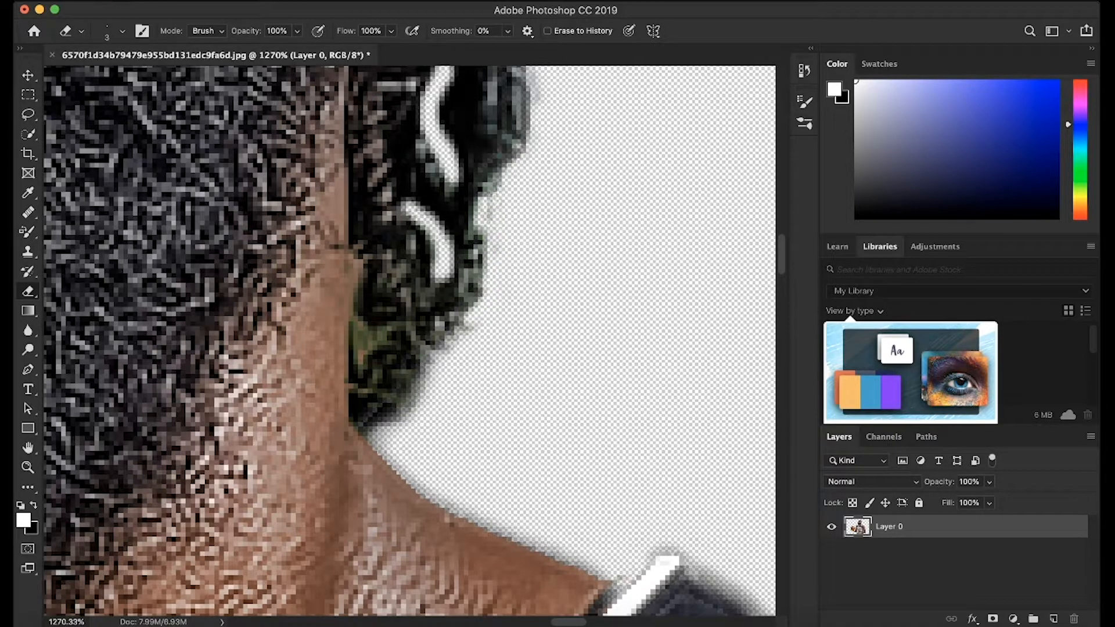
{"action": "mouse_move", "coordinate": [358, 321]}
{"action": "left_mouse_down"}
{"action": "mouse_move", "coordinate": [357, 363]}
{"action": "mouse_move", "coordinate": [384, 331]}
{"action": "mouse_move", "coordinate": [370, 319]}
{"action": "mouse_move", "coordinate": [370, 351]}
{"action": "left_mouse_up"}
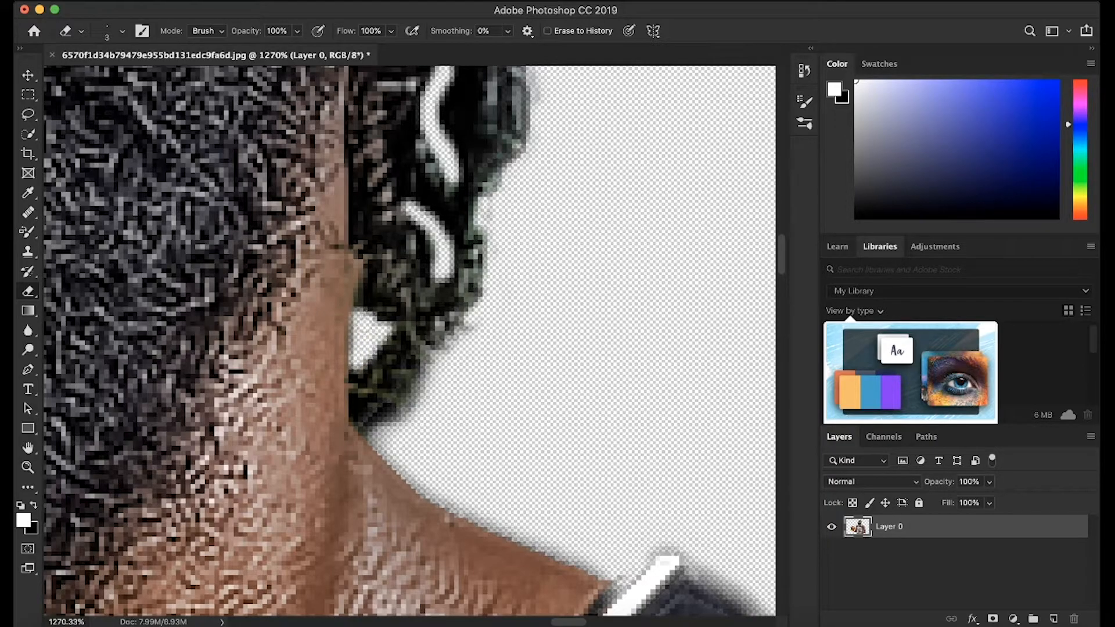
Set the eraser size to 14 px and trim the blurry dark fringe along the top of the jersey's shoulder strap.
{"action": "scroll", "coordinate": [570, 306], "scroll_direction": "down", "scroll_amount": 8}
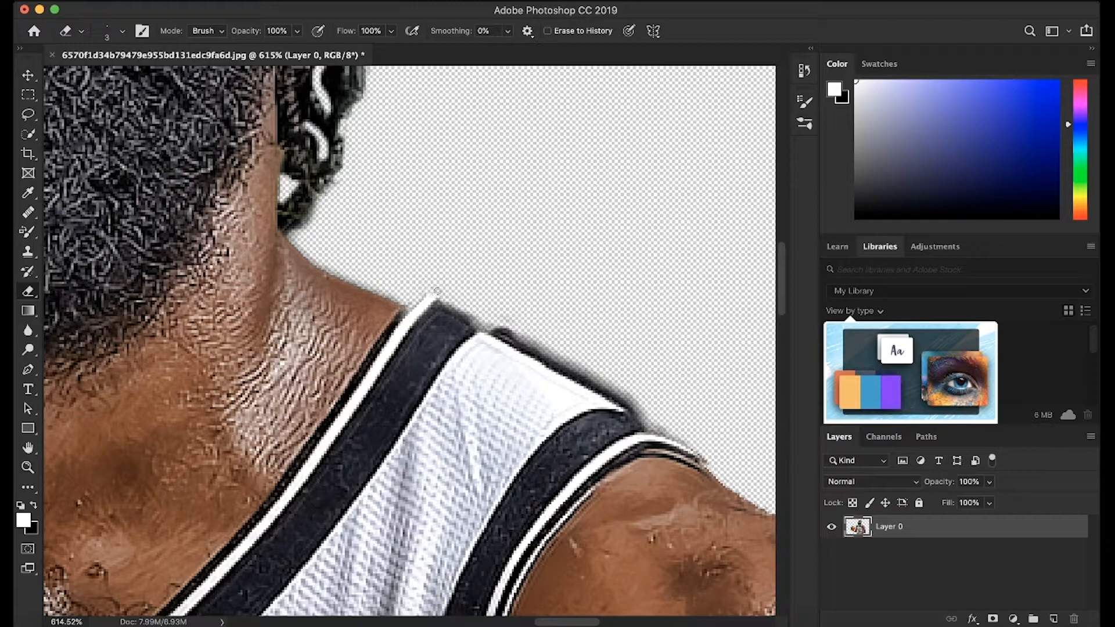
{"action": "scroll", "coordinate": [499, 315], "scroll_direction": "down", "scroll_amount": 5}
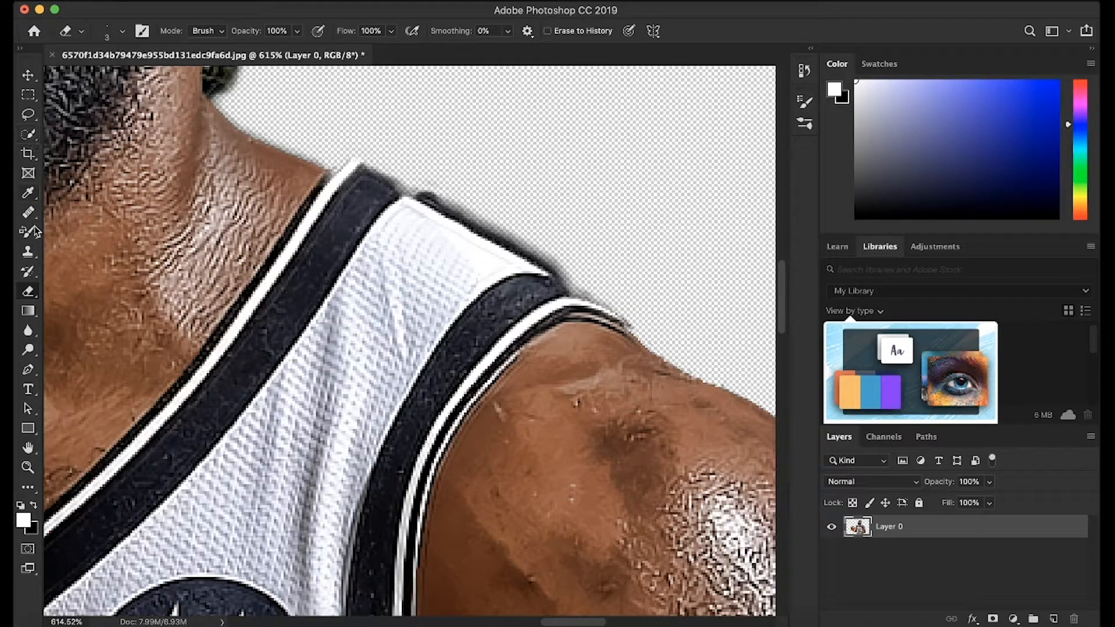
{"action": "left_click", "coordinate": [123, 30]}
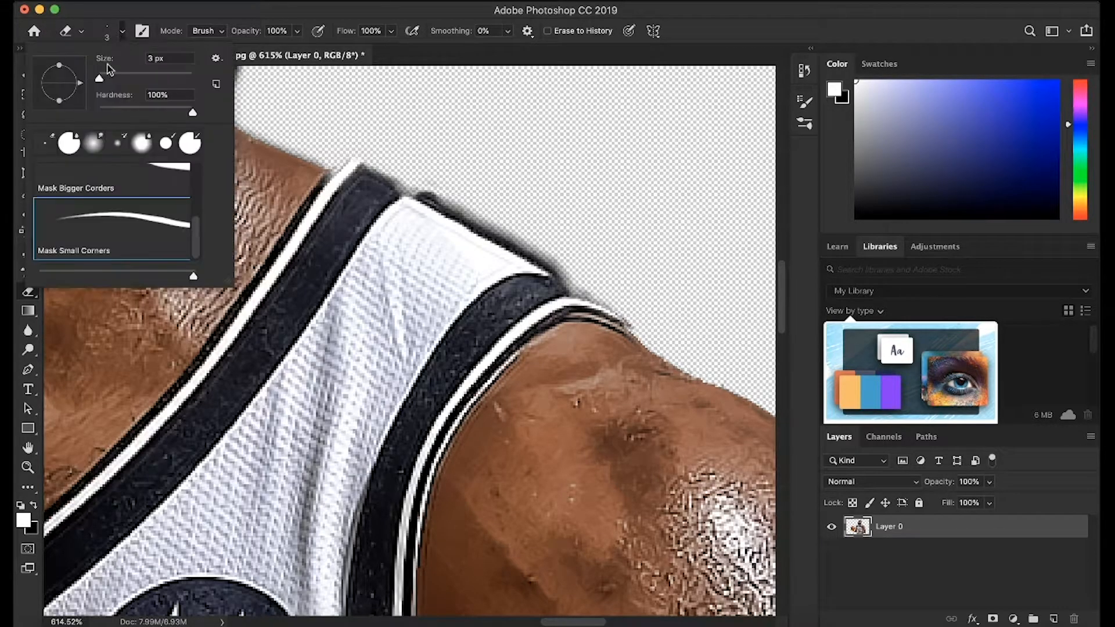
{"action": "left_click_drag", "start_coordinate": [100, 84], "coordinate": [104, 85]}
{"action": "left_click_drag", "start_coordinate": [103, 79], "coordinate": [106, 80]}
{"action": "left_click", "coordinate": [552, 208]}
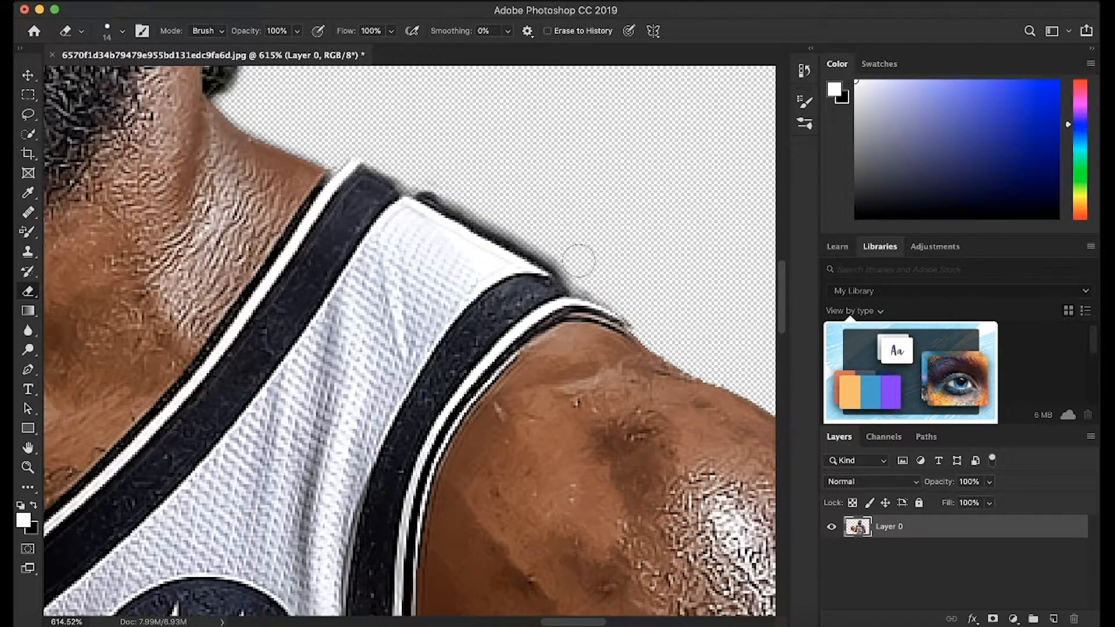
{"action": "left_click_drag", "start_coordinate": [549, 249], "coordinate": [358, 151]}
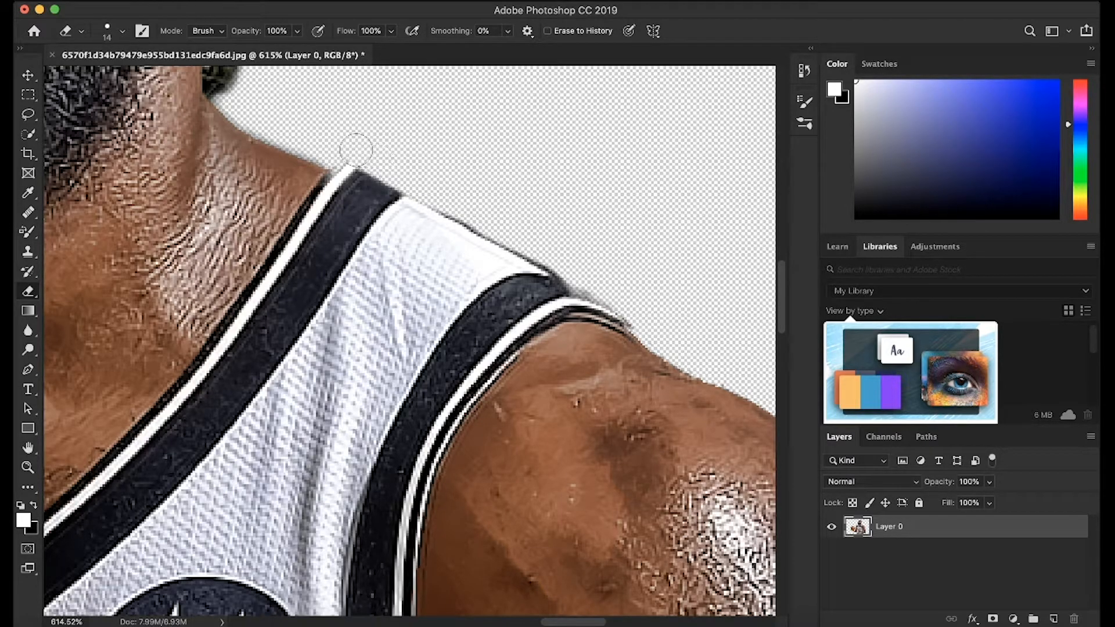
{"action": "left_click_drag", "start_coordinate": [555, 251], "coordinate": [643, 311]}
Examine the cutout edges around the bent arm, the elbow gap and the lower jersey.
{"action": "scroll", "coordinate": [643, 313], "scroll_direction": "down", "scroll_amount": 2}
{"action": "scroll", "coordinate": [643, 314], "scroll_direction": "down", "scroll_amount": 10}
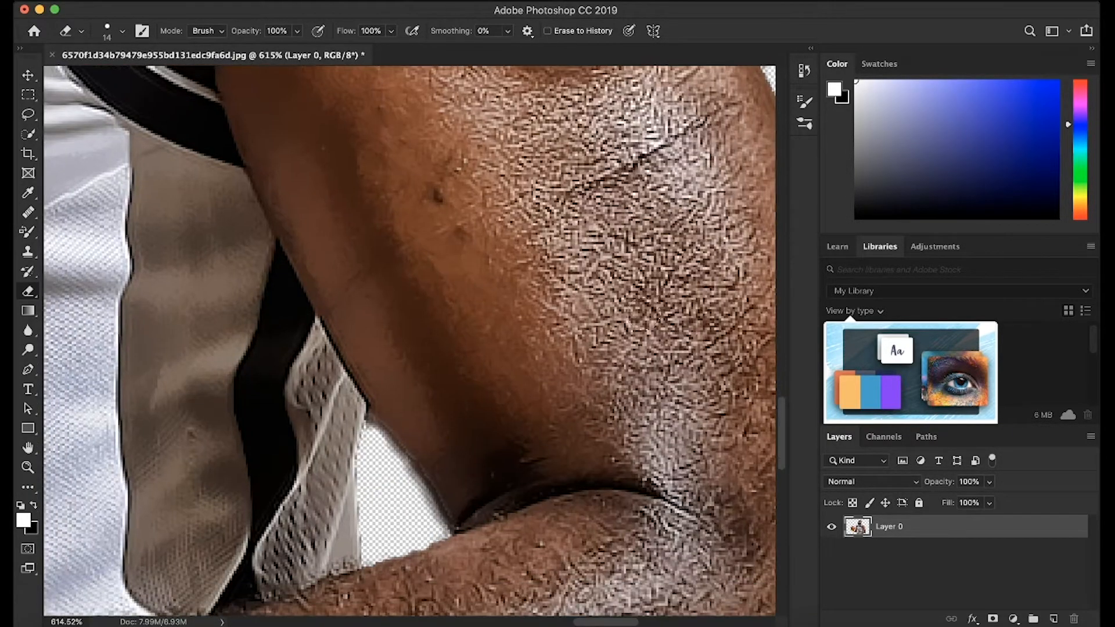
{"action": "scroll", "coordinate": [644, 314], "scroll_direction": "down", "scroll_amount": 3}
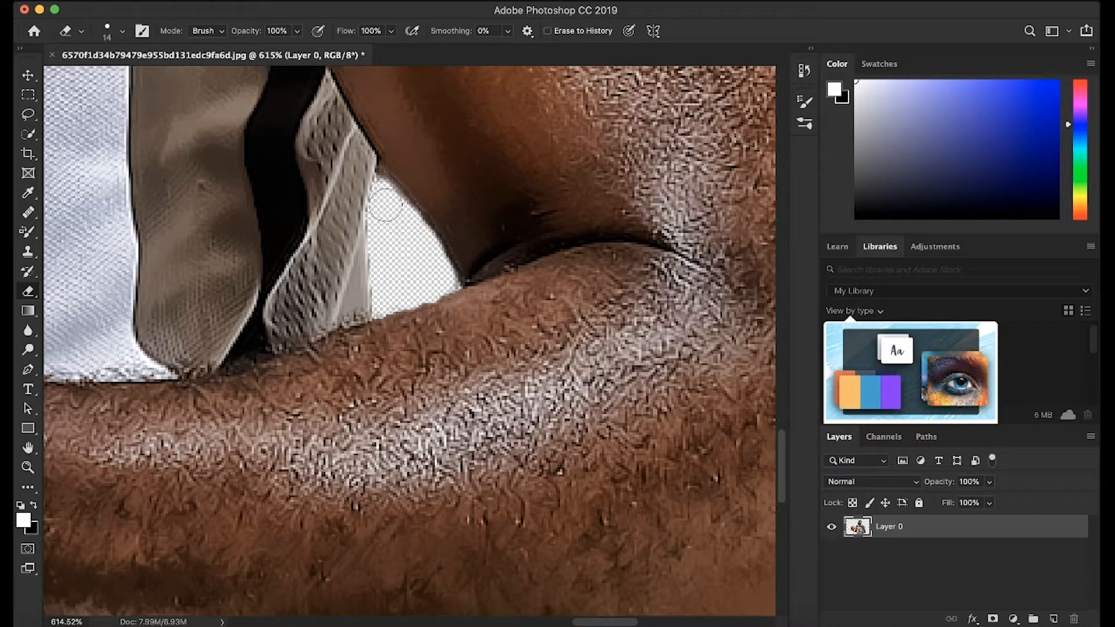
{"action": "scroll", "coordinate": [457, 302], "scroll_direction": "down", "scroll_amount": 9}
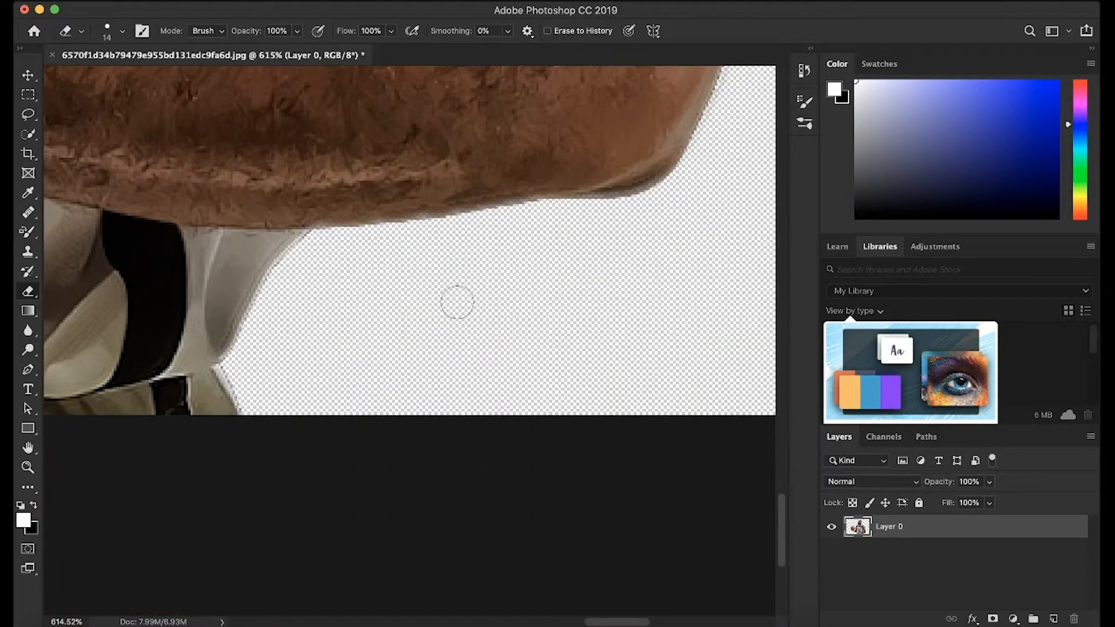
{"action": "scroll", "coordinate": [457, 302], "scroll_direction": "down", "scroll_amount": 15}
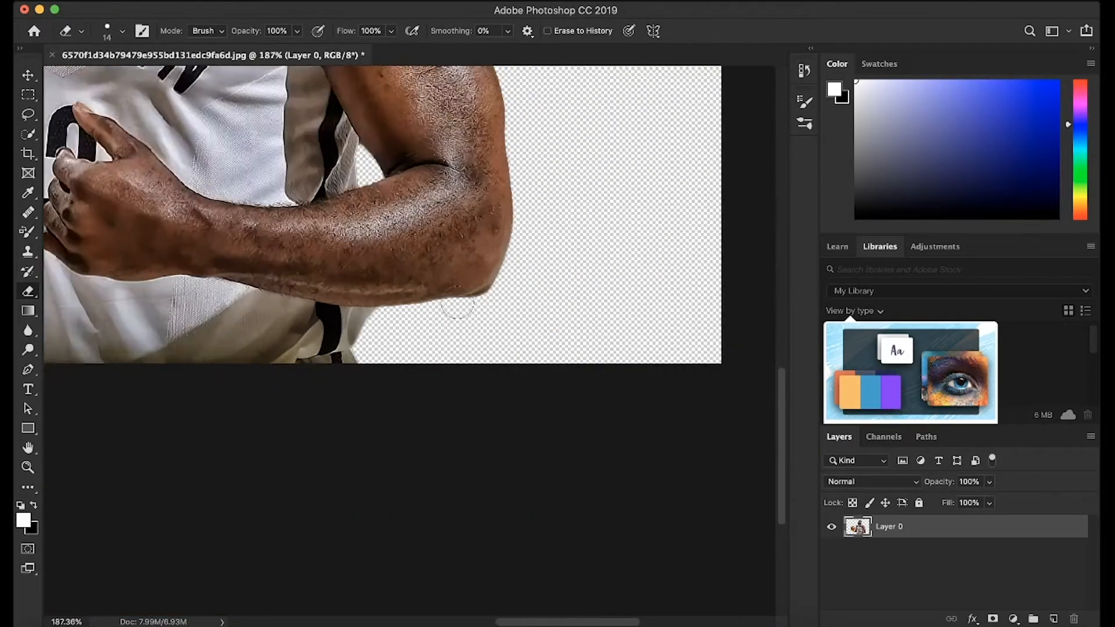
{"action": "scroll", "coordinate": [457, 302], "scroll_direction": "down", "scroll_amount": 5}
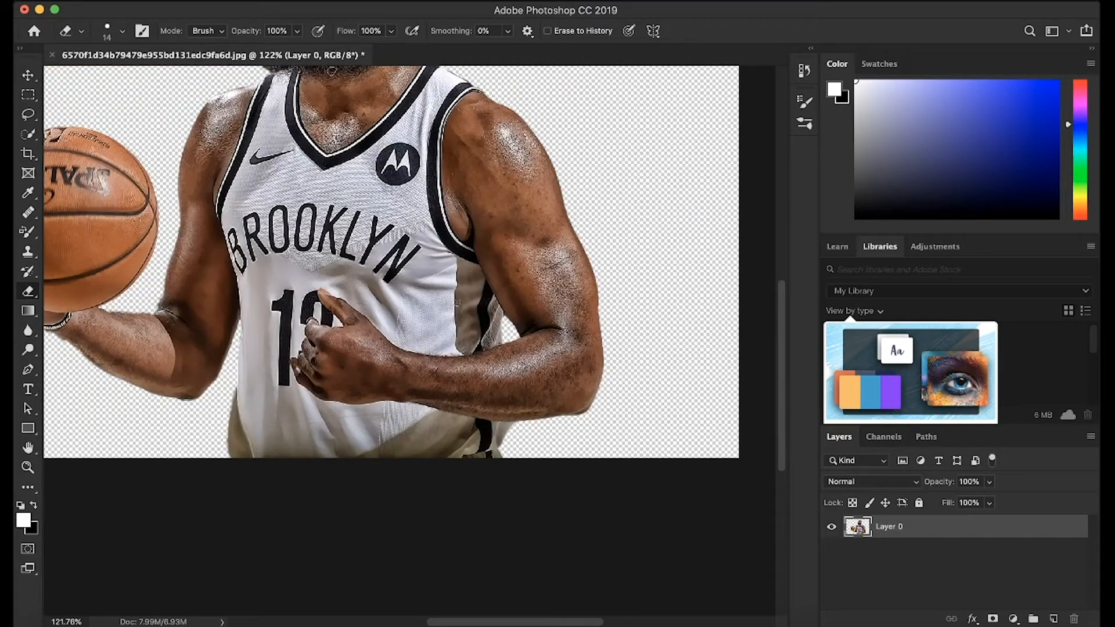
Deselect the finished player cutout with the Move tool and switch to the EDITTEMPLATE.ai document in Illustrator.
{"action": "scroll", "coordinate": [457, 302], "scroll_direction": "down", "scroll_amount": 4}
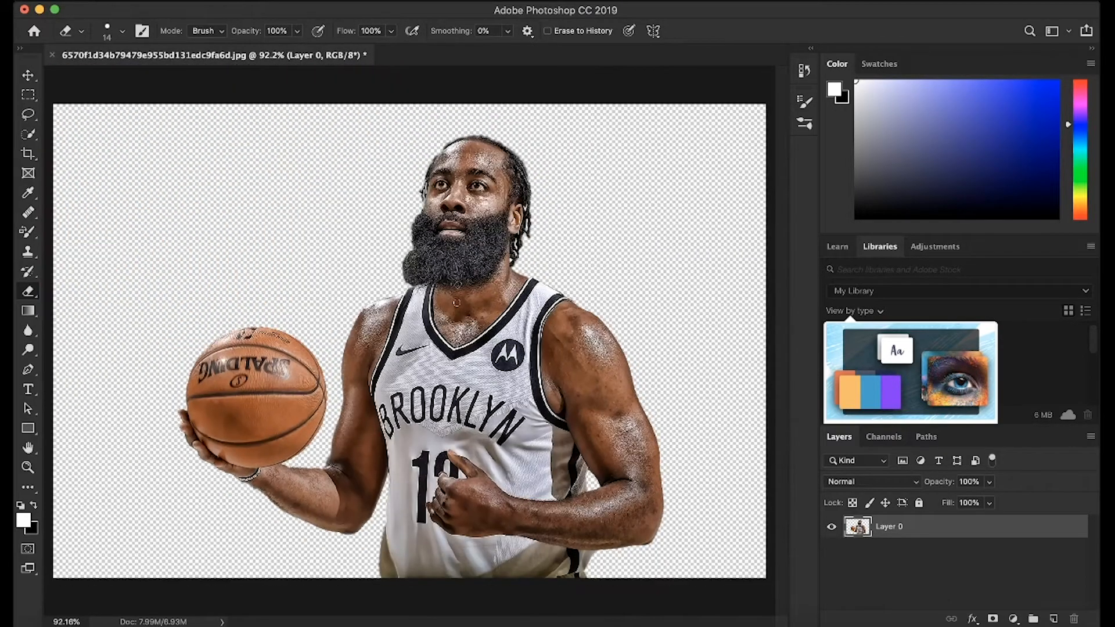
{"action": "left_click", "coordinate": [29, 75]}
{"action": "left_click", "coordinate": [101, 81]}
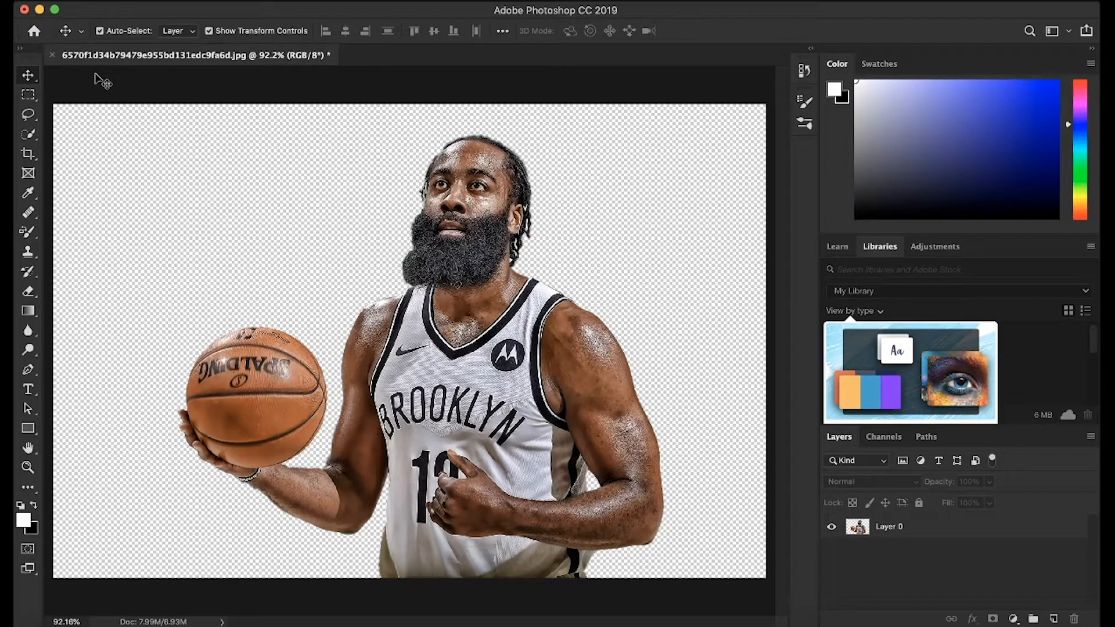
{"action": "left_click", "coordinate": [156, 623]}
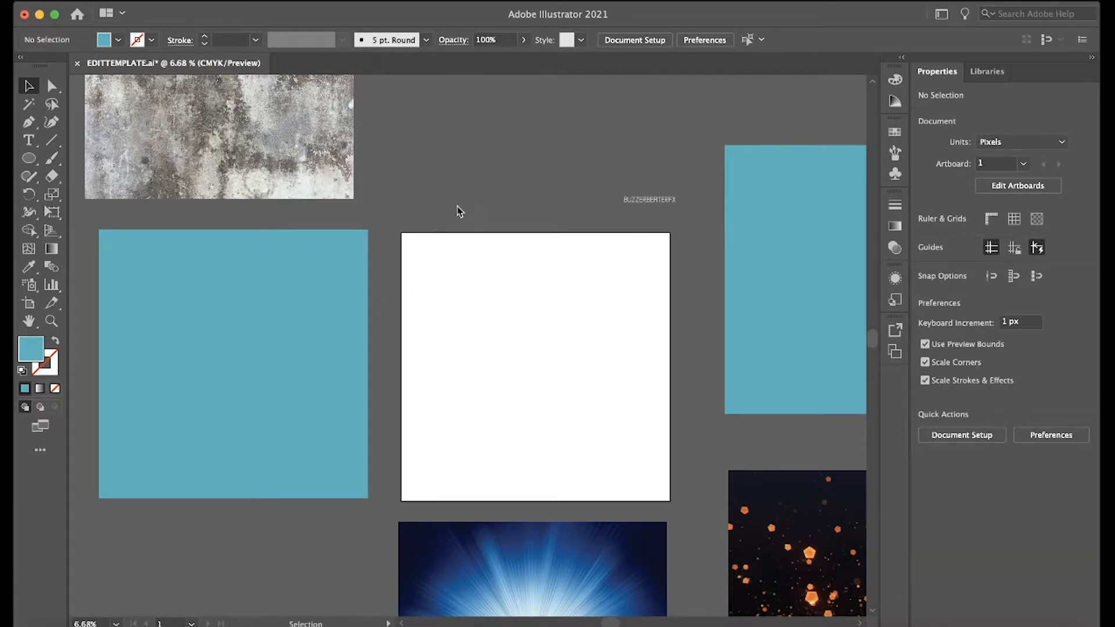
Rearrange the template assets in two rows around the white artboard, with the concrete texture and one teal square beside it and the others below.
{"action": "scroll", "coordinate": [460, 211], "scroll_direction": "down", "scroll_amount": 3}
{"action": "scroll", "coordinate": [459, 212], "scroll_direction": "down", "scroll_amount": 1}
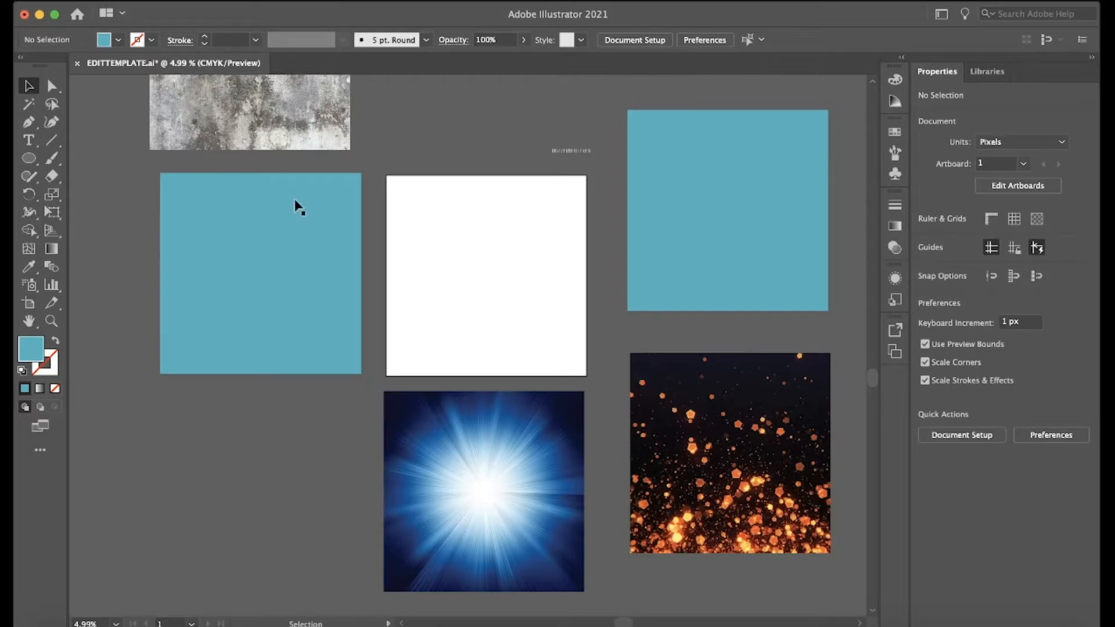
{"action": "left_click_drag", "start_coordinate": [300, 261], "coordinate": [281, 483]}
{"action": "left_click", "coordinate": [281, 483]}
{"action": "left_click_drag", "start_coordinate": [303, 119], "coordinate": [299, 319]}
{"action": "left_click_drag", "start_coordinate": [726, 461], "coordinate": [726, 497]}
{"action": "left_click_drag", "start_coordinate": [741, 241], "coordinate": [742, 306]}
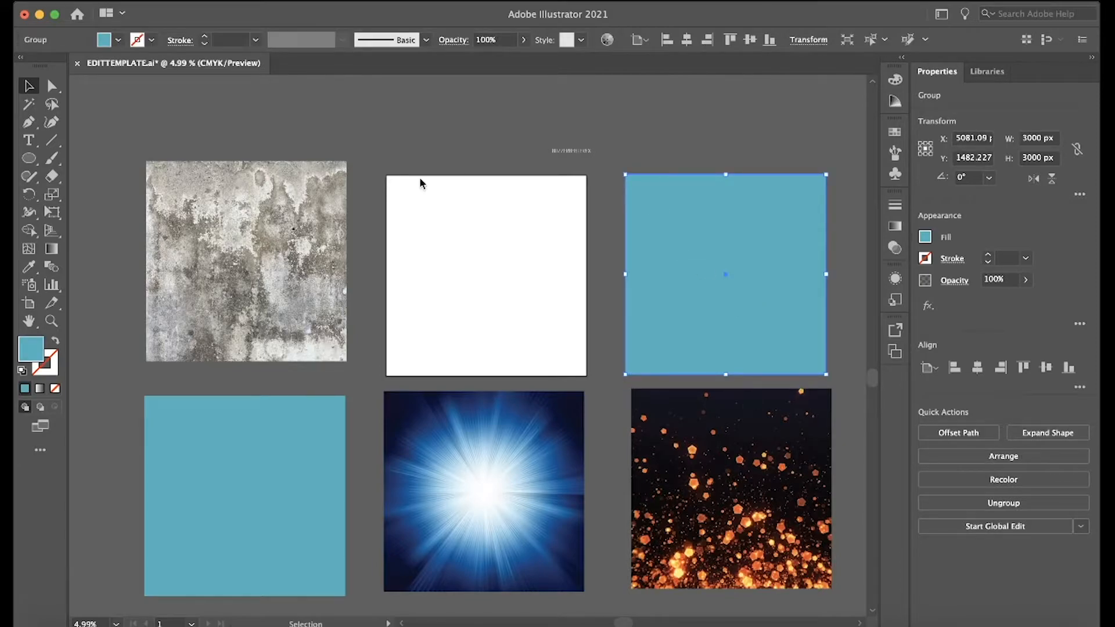
{"action": "scroll", "coordinate": [207, 119], "scroll_direction": "up", "scroll_amount": 3, "text": "alt"}
{"action": "scroll", "coordinate": [207, 116], "scroll_direction": "down", "scroll_amount": 1, "text": "alt"}
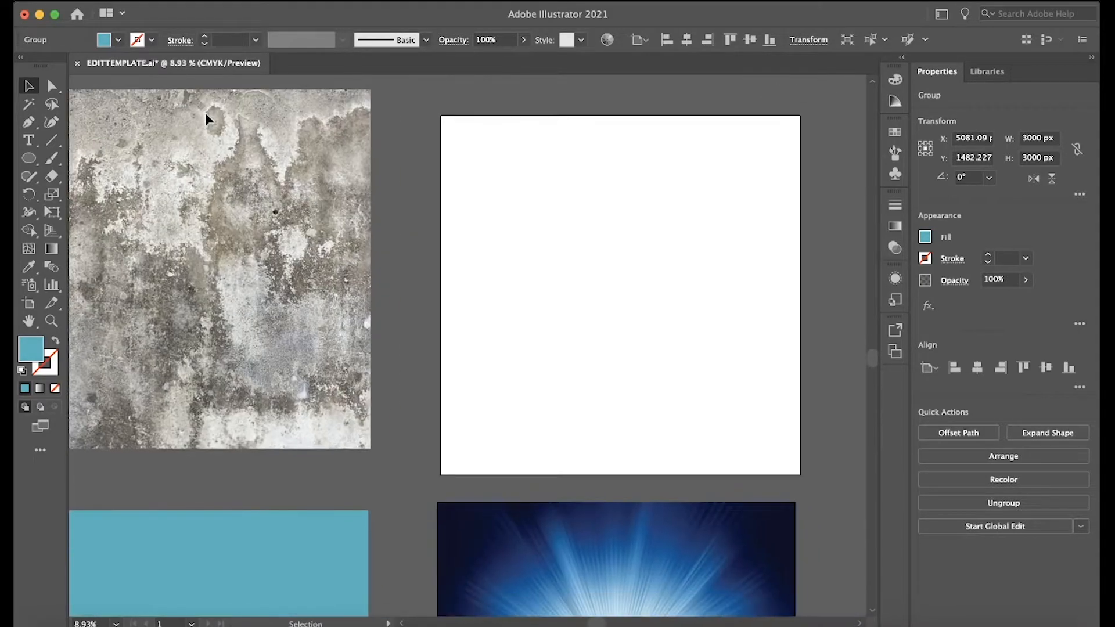
{"action": "scroll", "coordinate": [457, 256], "scroll_direction": "down", "scroll_amount": 1, "text": "alt"}
{"action": "scroll", "coordinate": [457, 258], "scroll_direction": "up", "scroll_amount": 1, "text": "alt"}
{"action": "scroll", "coordinate": [458, 258], "scroll_direction": "right", "scroll_amount": 2}
{"action": "scroll", "coordinate": [458, 258], "scroll_direction": "down", "scroll_amount": 1}
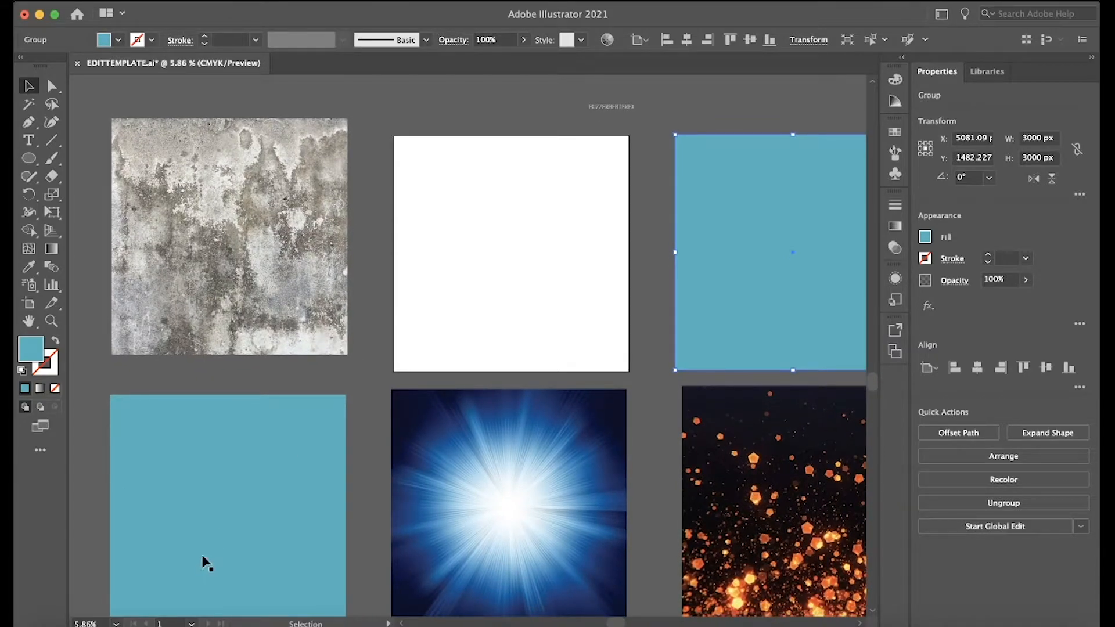
Bring the player cutout from Photoshop into the Illustrator template and place it over the concrete texture at about 3795 × 3441 px.
{"action": "left_click", "coordinate": [130, 626]}
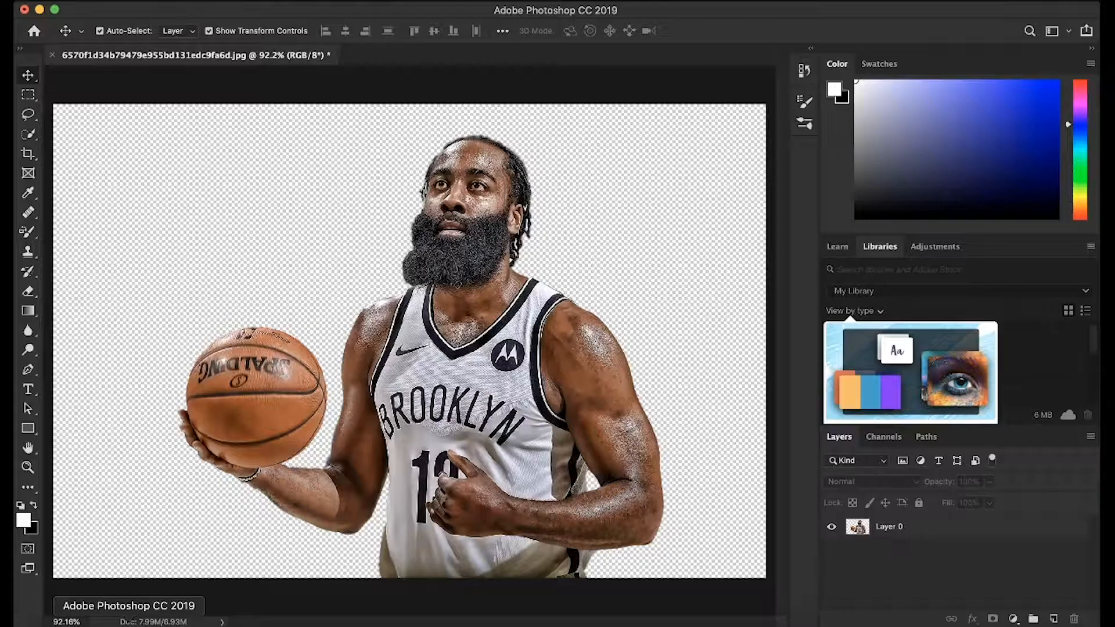
{"action": "left_click_drag", "start_coordinate": [454, 240], "coordinate": [170, 626]}
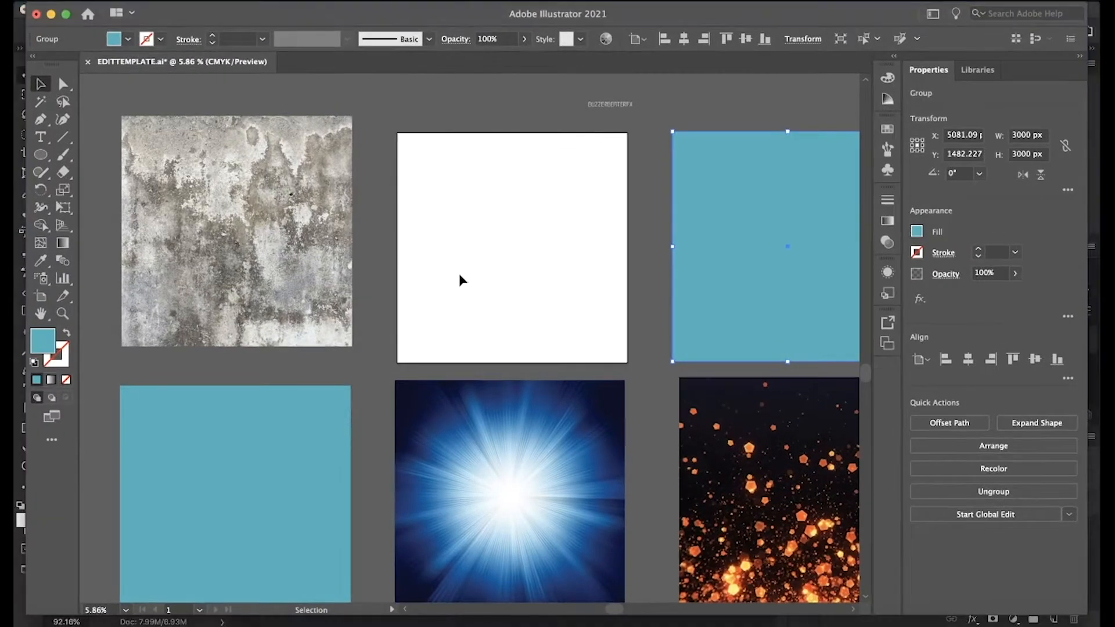
{"action": "left_click_drag", "start_coordinate": [459, 274], "coordinate": [515, 517]}
{"action": "left_click", "coordinate": [519, 257]}
{"action": "left_click_drag", "start_coordinate": [592, 411], "coordinate": [263, 286]}
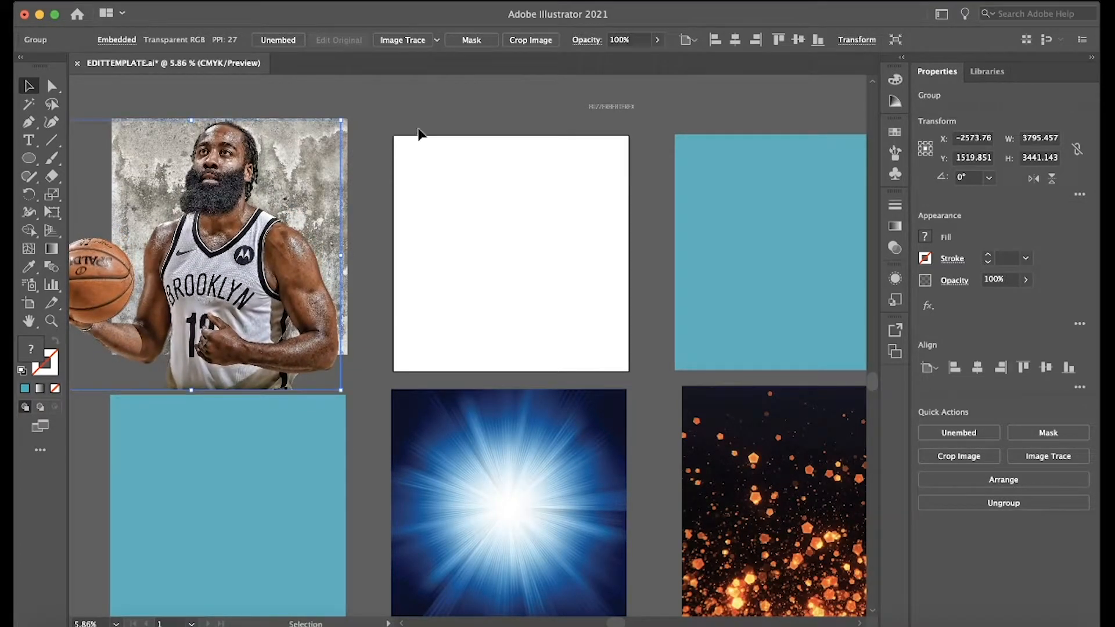
{"action": "left_click", "coordinate": [457, 106]}
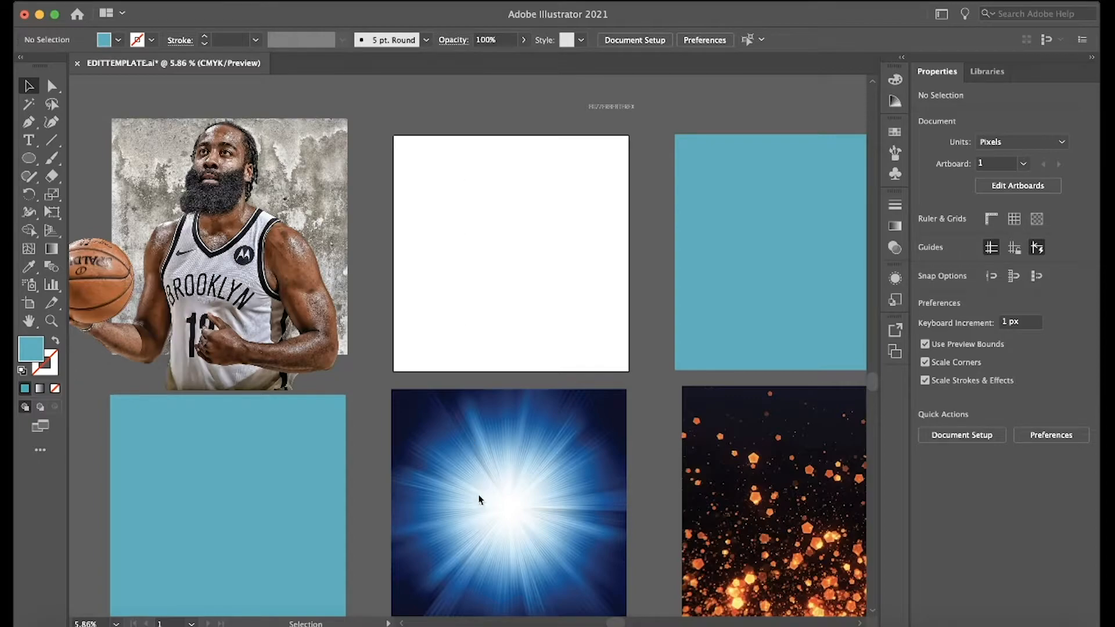
Move the blue light-burst image onto the white artboard and line it up with the artboard's edges.
{"action": "left_click_drag", "start_coordinate": [479, 499], "coordinate": [480, 241]}
{"action": "scroll", "coordinate": [480, 242], "scroll_direction": "up", "scroll_amount": 3}
{"action": "left_click", "coordinate": [468, 527]}
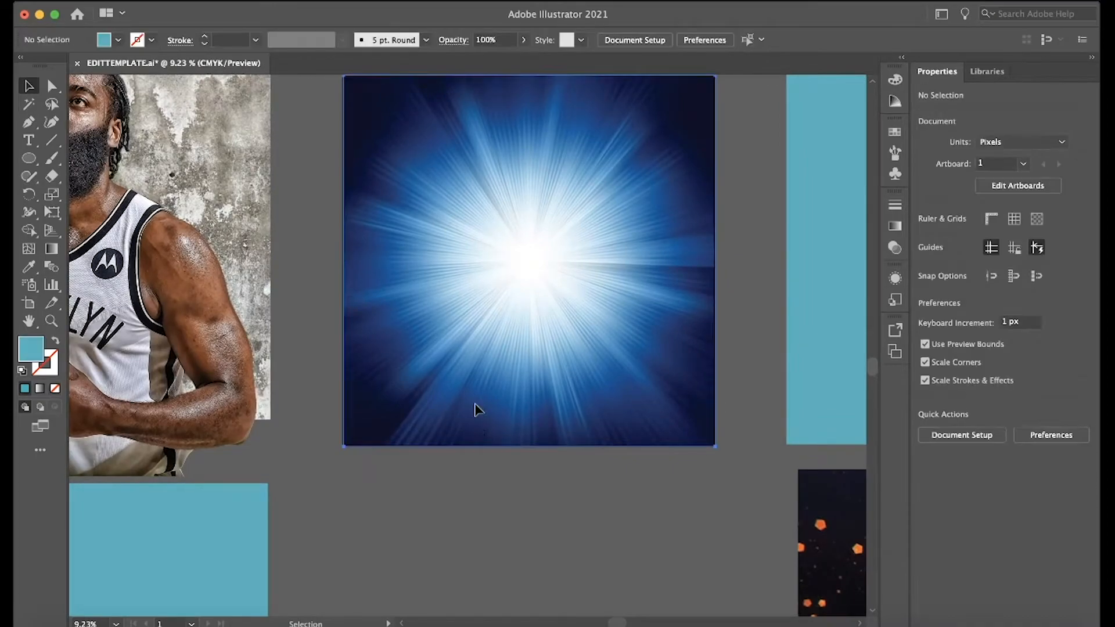
{"action": "left_click_drag", "start_coordinate": [474, 404], "coordinate": [472, 406]}
{"action": "left_click", "coordinate": [463, 568]}
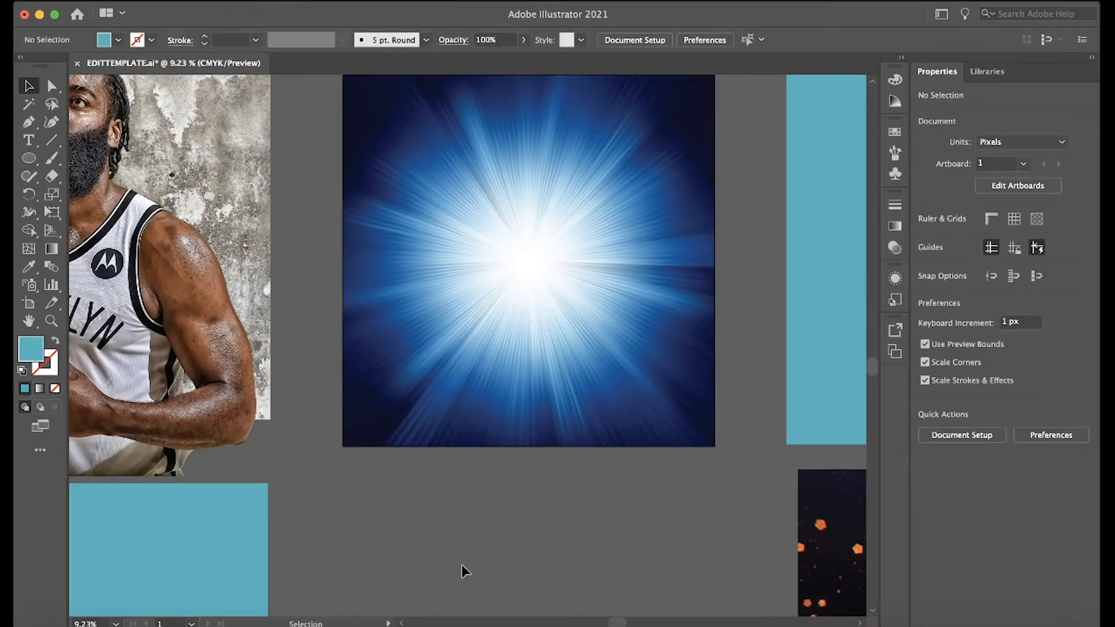
{"action": "scroll", "coordinate": [463, 563], "scroll_direction": "down", "scroll_amount": 2}
{"action": "scroll", "coordinate": [462, 560], "scroll_direction": "up", "scroll_amount": 1}
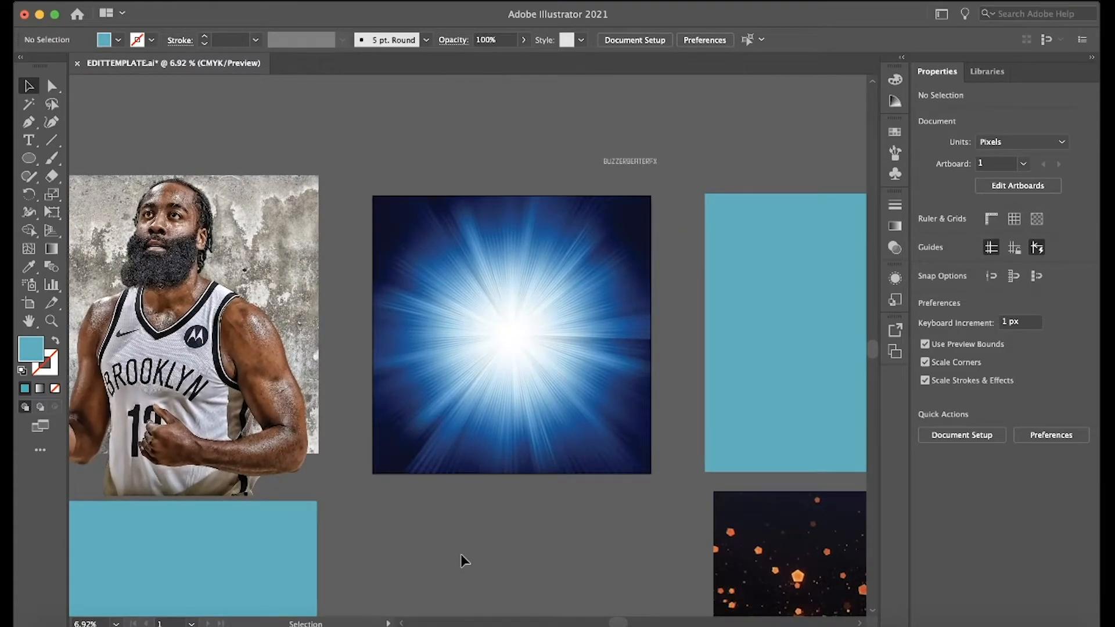
{"action": "scroll", "coordinate": [463, 561], "scroll_direction": "up", "scroll_amount": 1}
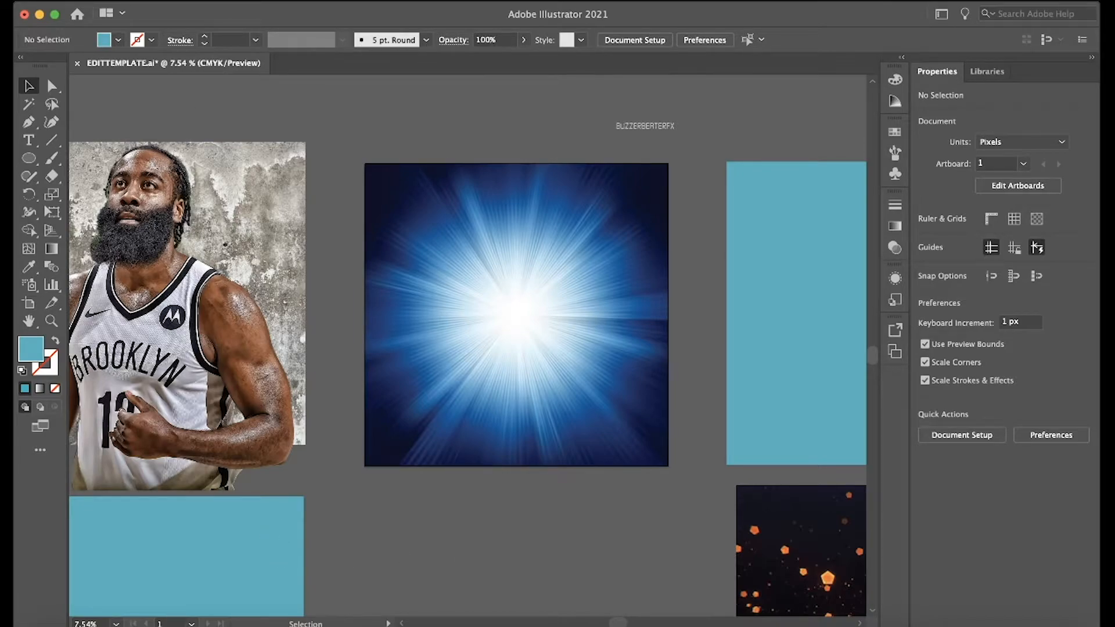
Place the teal square from below the concrete texture exactly over the light burst and set its fill to black.
{"action": "left_click_drag", "start_coordinate": [224, 552], "coordinate": [591, 221]}
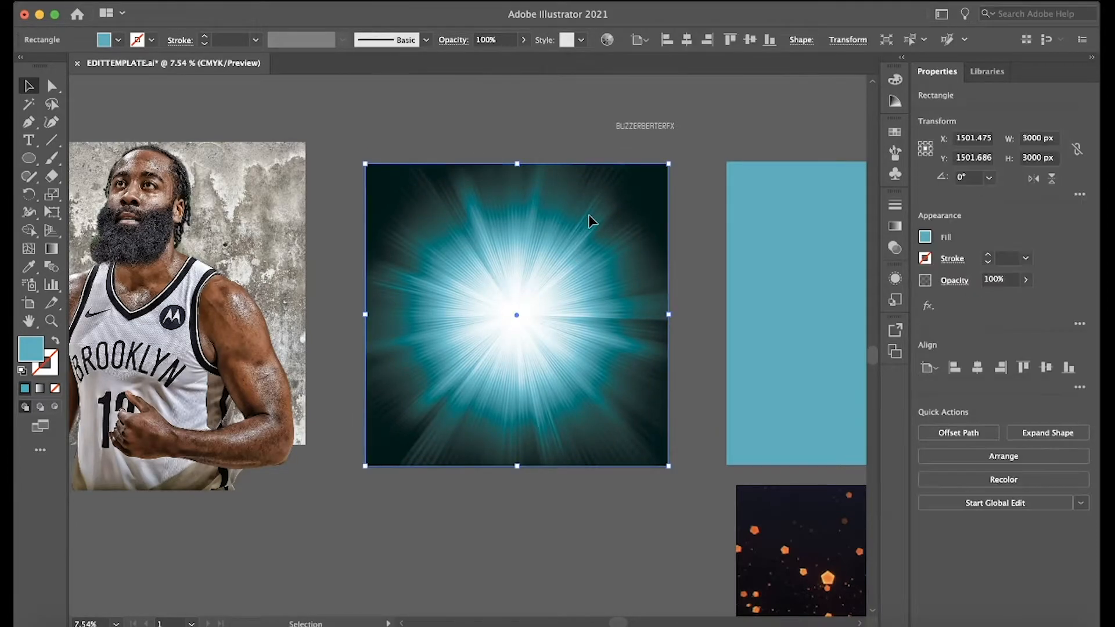
{"action": "left_click", "coordinate": [925, 238]}
{"action": "left_click", "coordinate": [792, 290]}
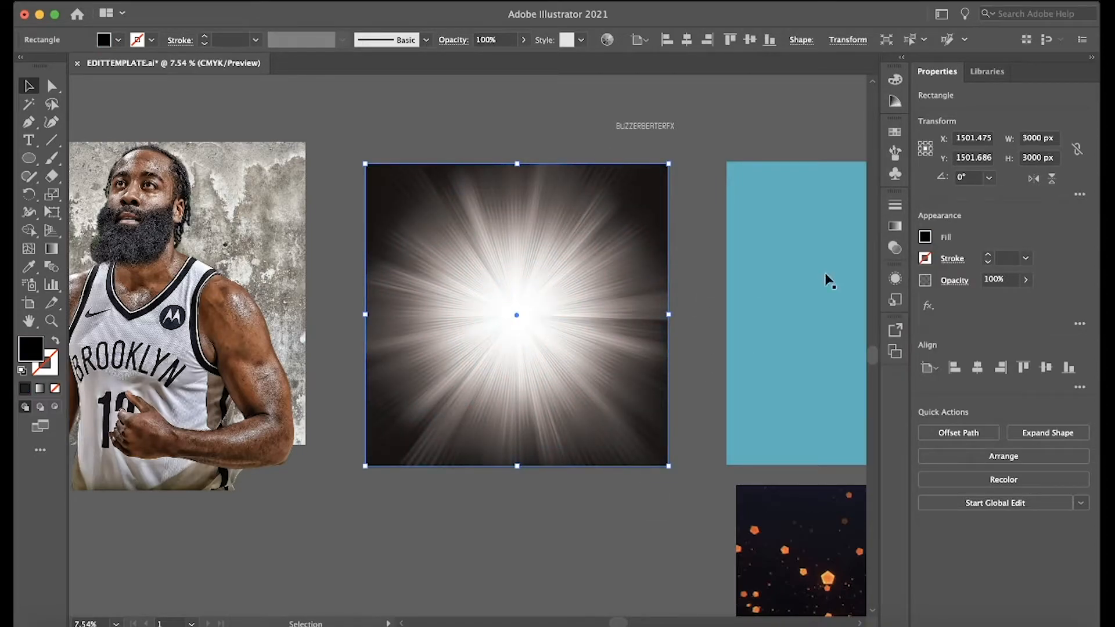
{"action": "left_click", "coordinate": [28, 160]}
{"action": "left_click_drag", "start_coordinate": [28, 160], "coordinate": [82, 153]}
{"action": "left_click", "coordinate": [29, 85]}
Try the Normal blending mode on the black square over the light burst, return it to Color and deselect it.
{"action": "left_click", "coordinate": [954, 281]}
{"action": "left_click", "coordinate": [823, 308]}
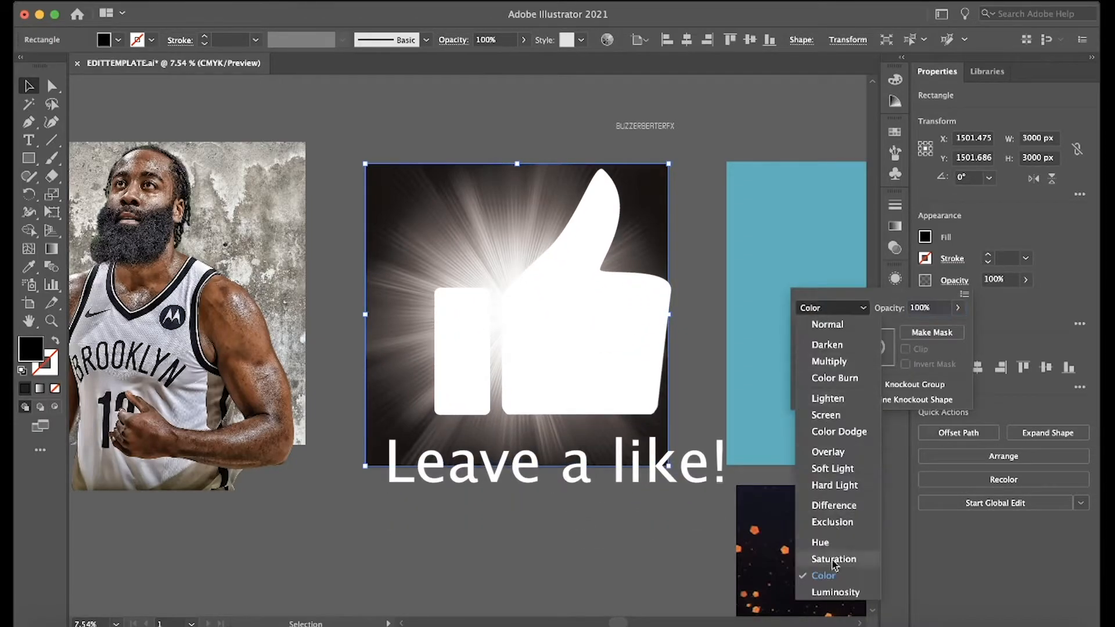
{"action": "left_click", "coordinate": [833, 578]}
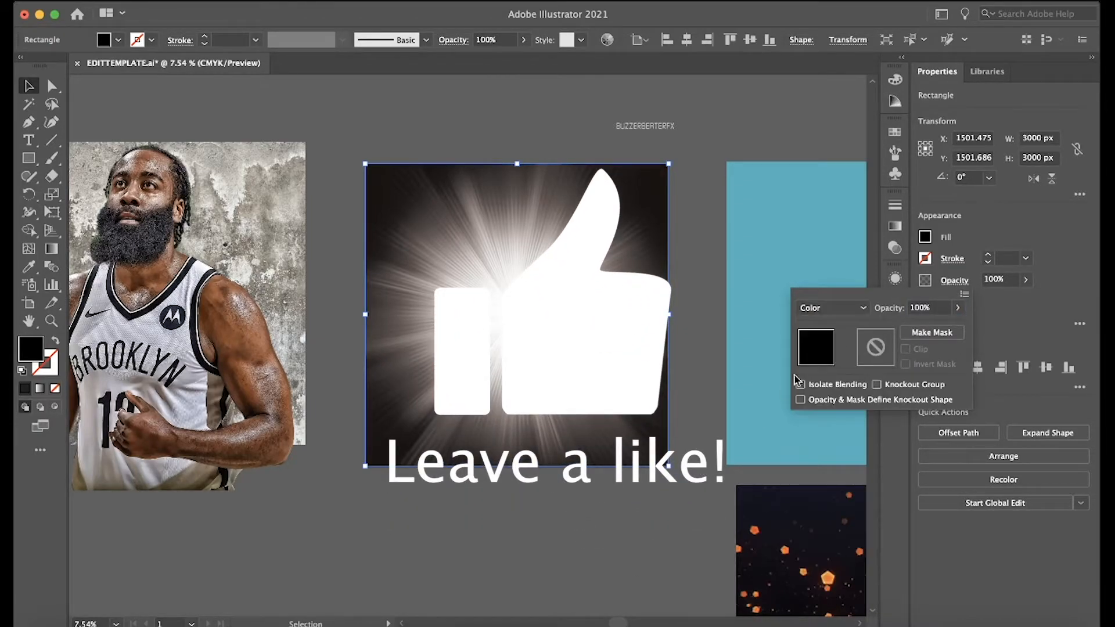
{"action": "left_click", "coordinate": [832, 310]}
{"action": "left_click", "coordinate": [834, 322]}
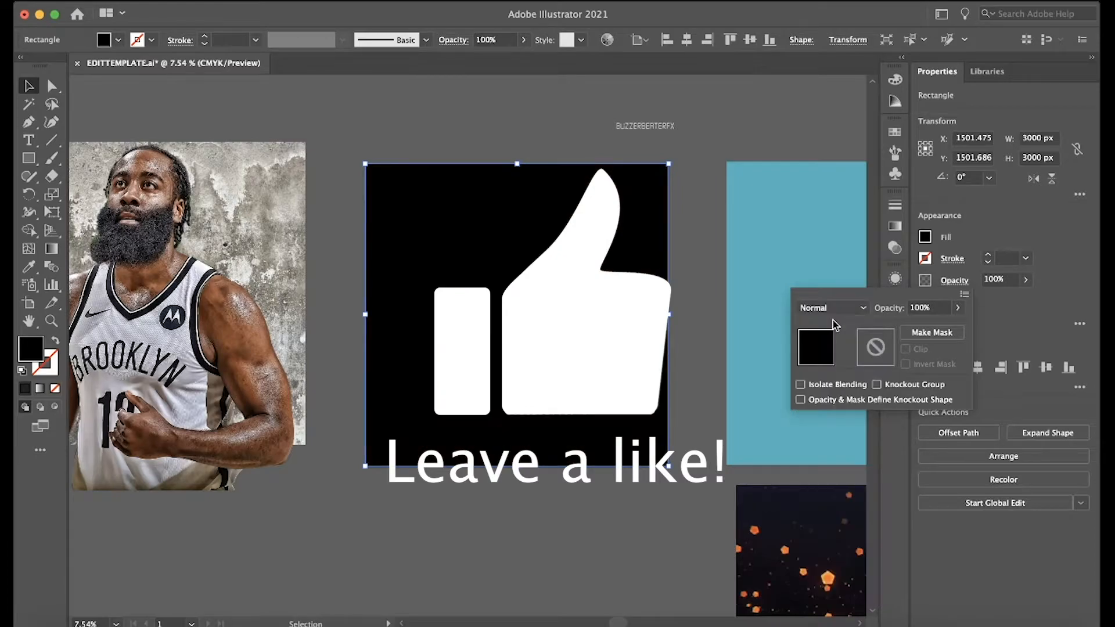
{"action": "left_click", "coordinate": [833, 309]}
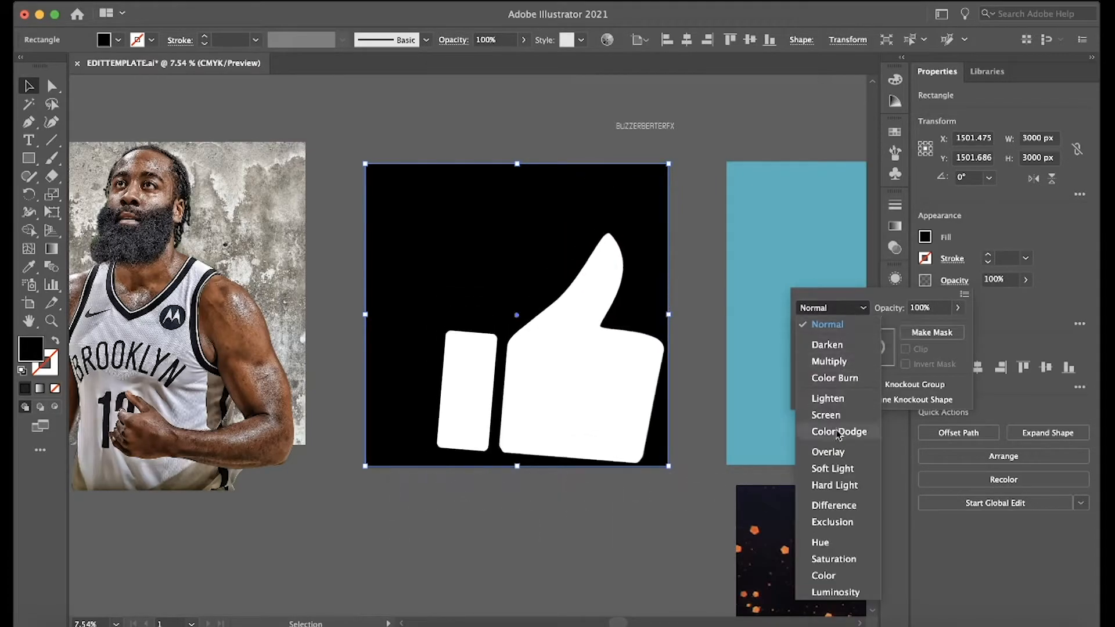
{"action": "left_click", "coordinate": [829, 575]}
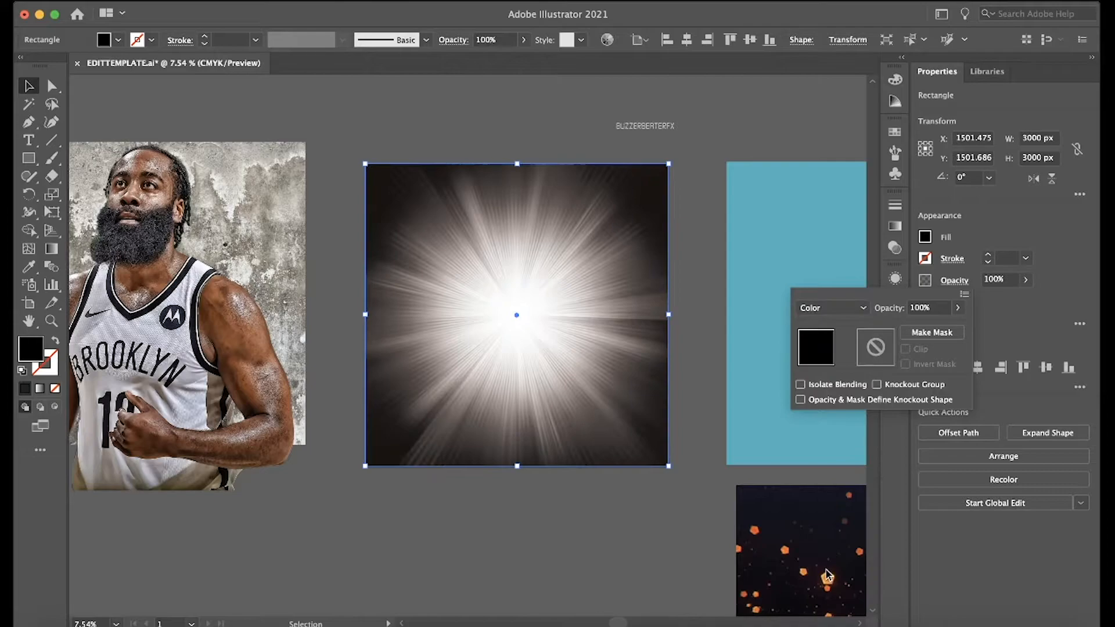
{"action": "mouse_move", "coordinate": [556, 360]}
{"action": "left_mouse_down"}
{"action": "mouse_move", "coordinate": [558, 426]}
{"action": "mouse_move", "coordinate": [557, 346]}
{"action": "left_mouse_up"}
{"action": "left_click", "coordinate": [558, 557]}
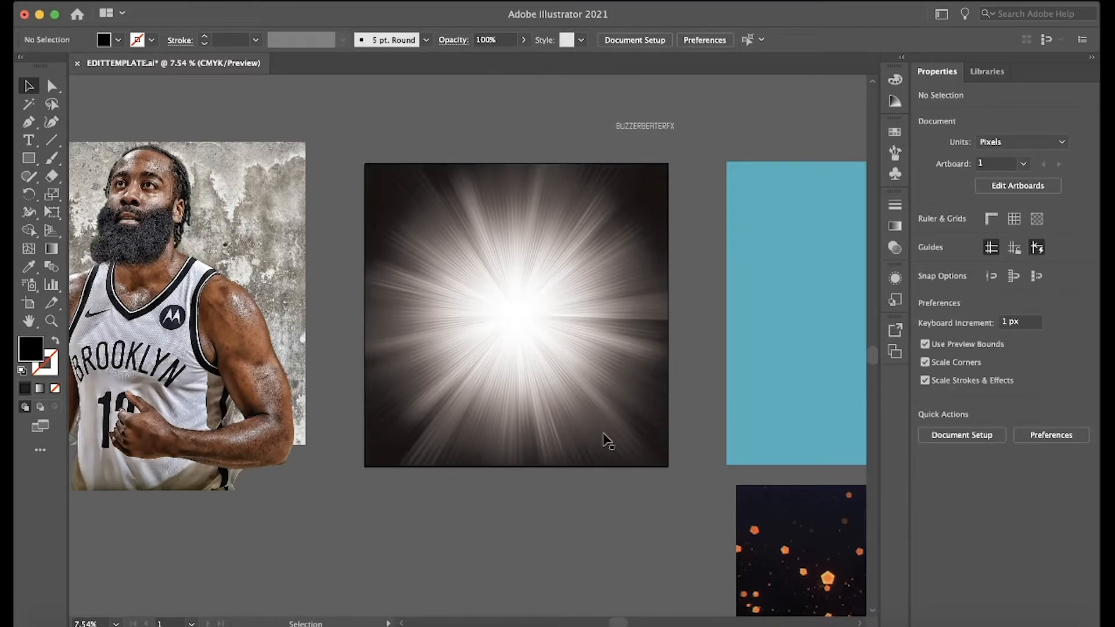
Examine the ember texture and the overall arrangement of the template assets around the artboard.
{"action": "scroll", "coordinate": [652, 406], "scroll_direction": "up", "scroll_amount": 5}
{"action": "scroll", "coordinate": [652, 406], "scroll_direction": "right", "scroll_amount": 2}
{"action": "scroll", "coordinate": [654, 410], "scroll_direction": "down", "scroll_amount": 5}
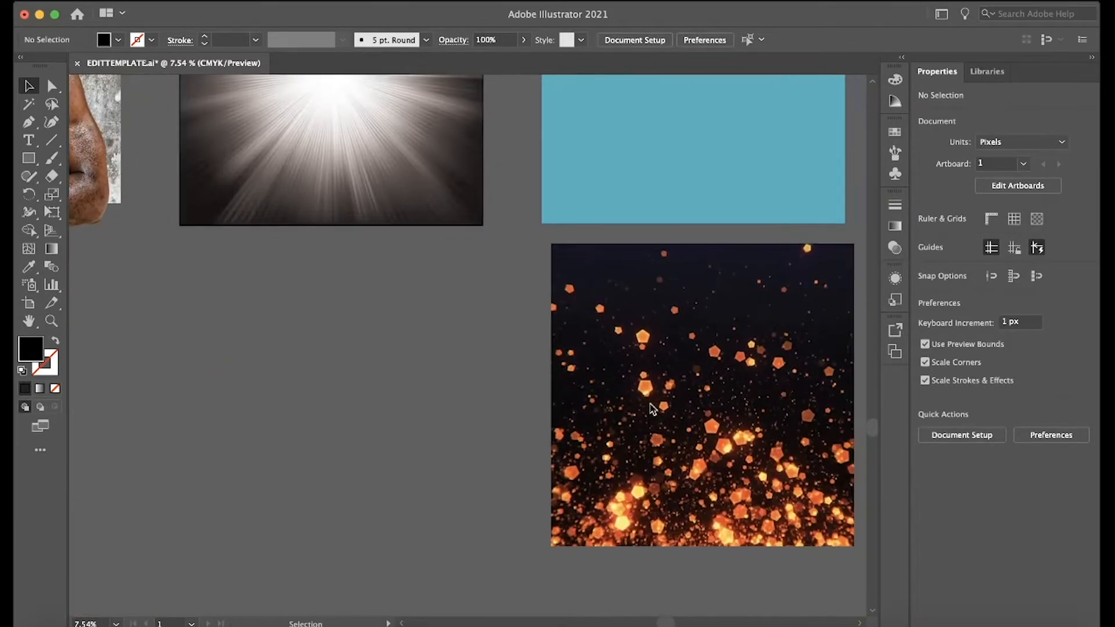
{"action": "scroll", "coordinate": [654, 409], "scroll_direction": "down", "scroll_amount": 4}
{"action": "scroll", "coordinate": [652, 409], "scroll_direction": "up", "scroll_amount": 3}
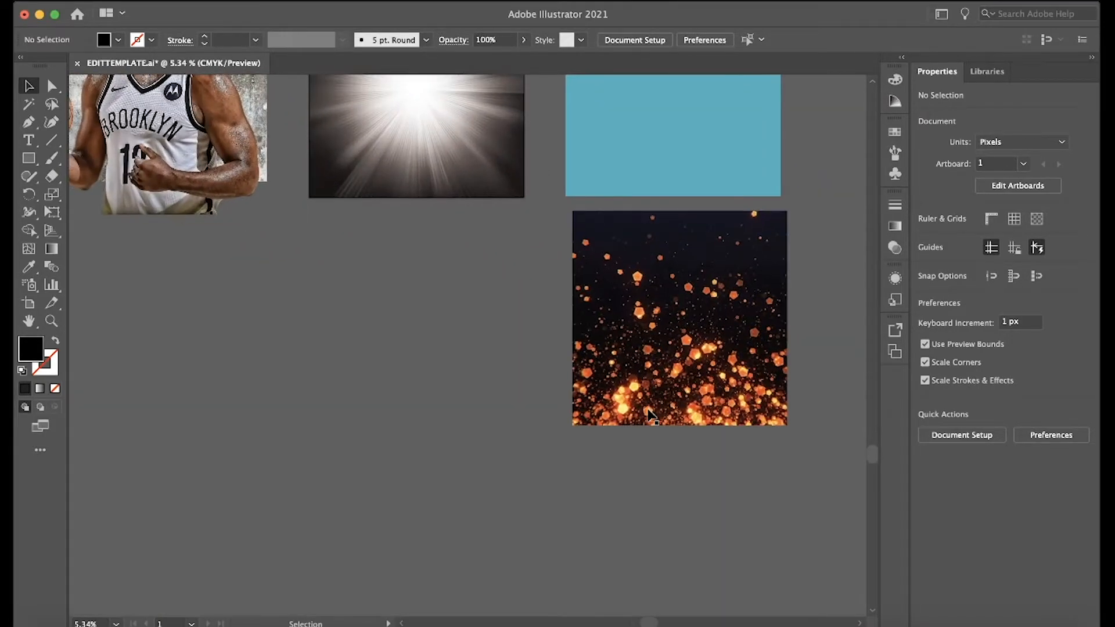
{"action": "scroll", "coordinate": [653, 411], "scroll_direction": "up", "scroll_amount": 3}
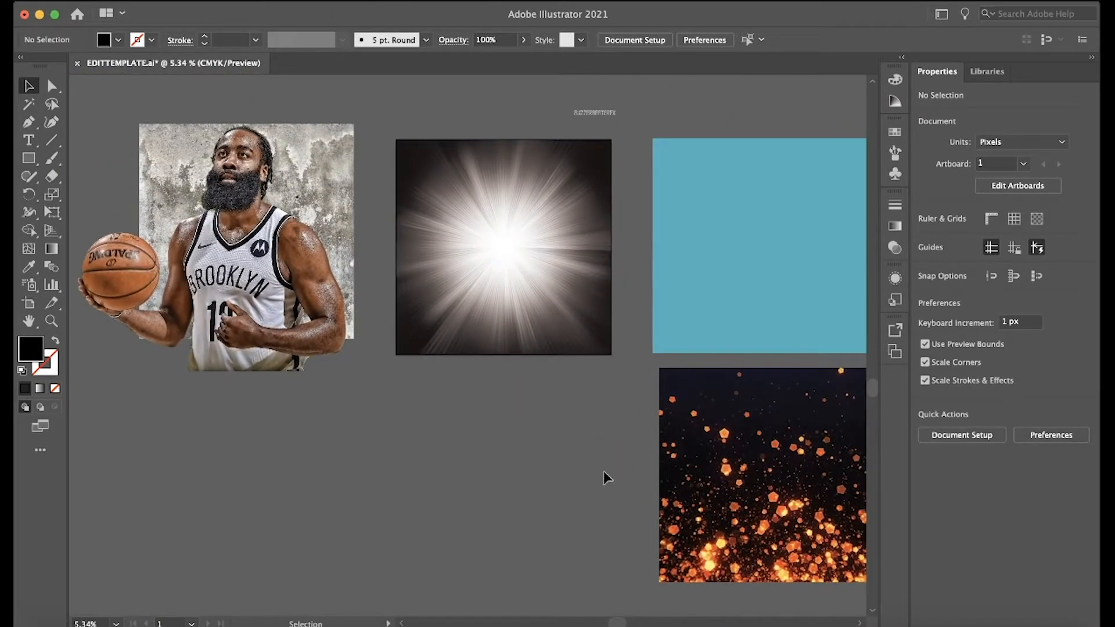
{"action": "scroll", "coordinate": [604, 472], "scroll_direction": "up", "scroll_amount": 1}
{"action": "scroll", "coordinate": [604, 472], "scroll_direction": "up", "scroll_amount": 1}
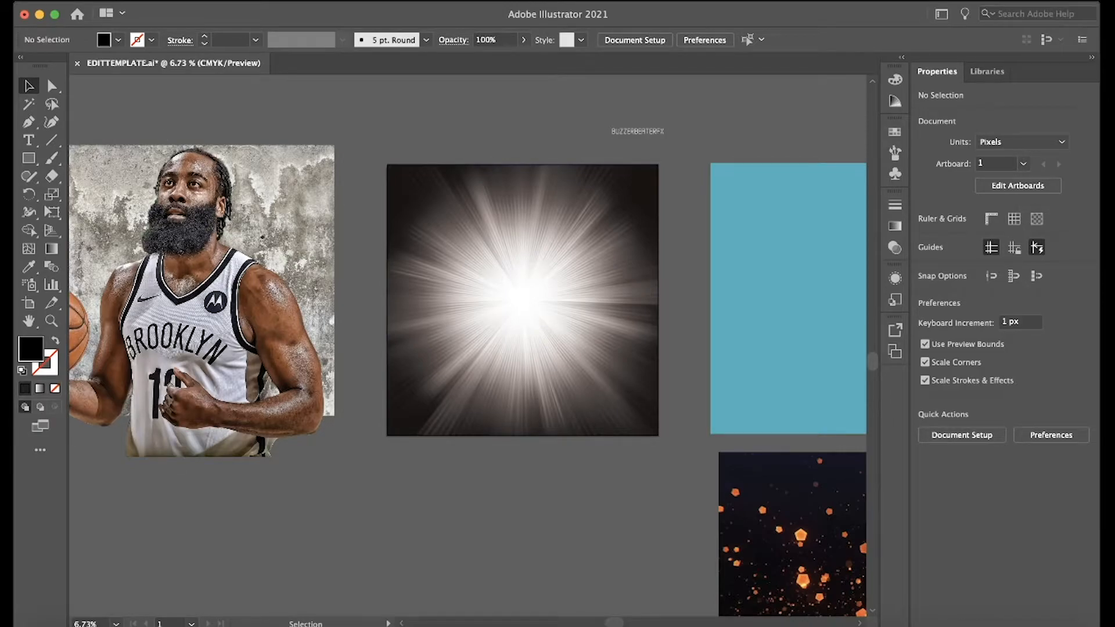
Place the image bkndesign-01.jpg in the document and position it over the light burst so it covers the artboard.
{"action": "left_click", "coordinate": [125, 1]}
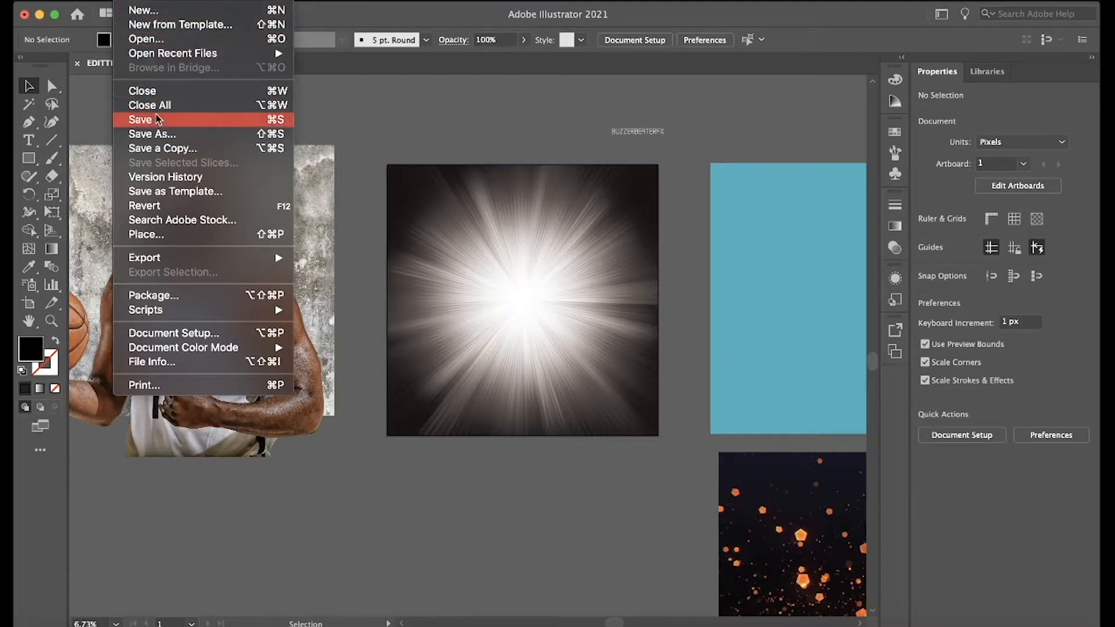
{"action": "left_click", "coordinate": [146, 234]}
{"action": "left_click", "coordinate": [830, 410]}
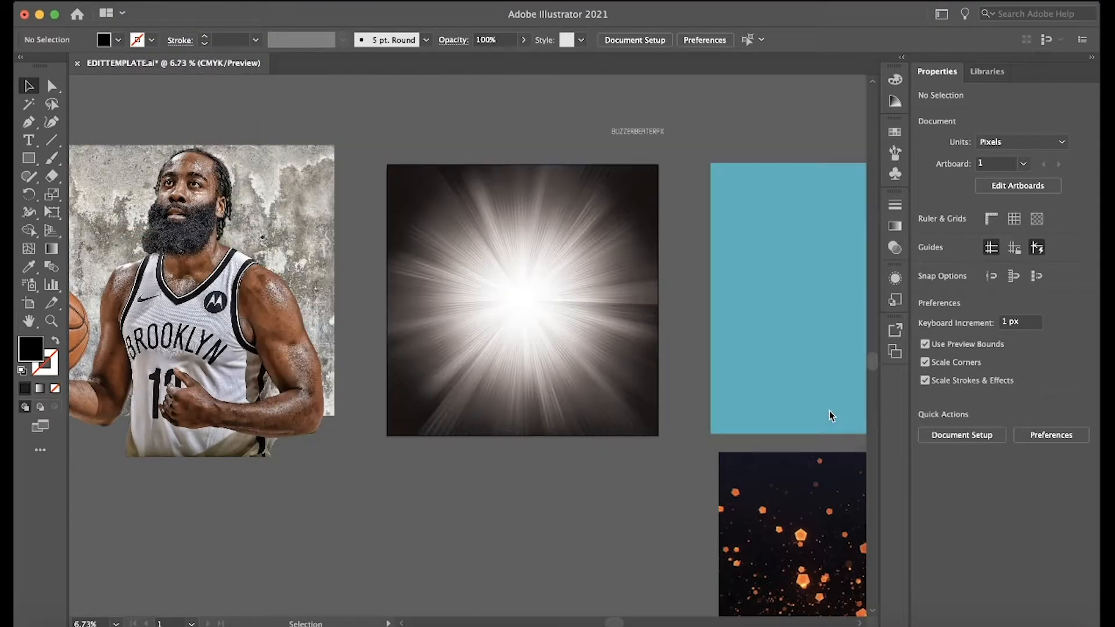
{"action": "left_click", "coordinate": [460, 204]}
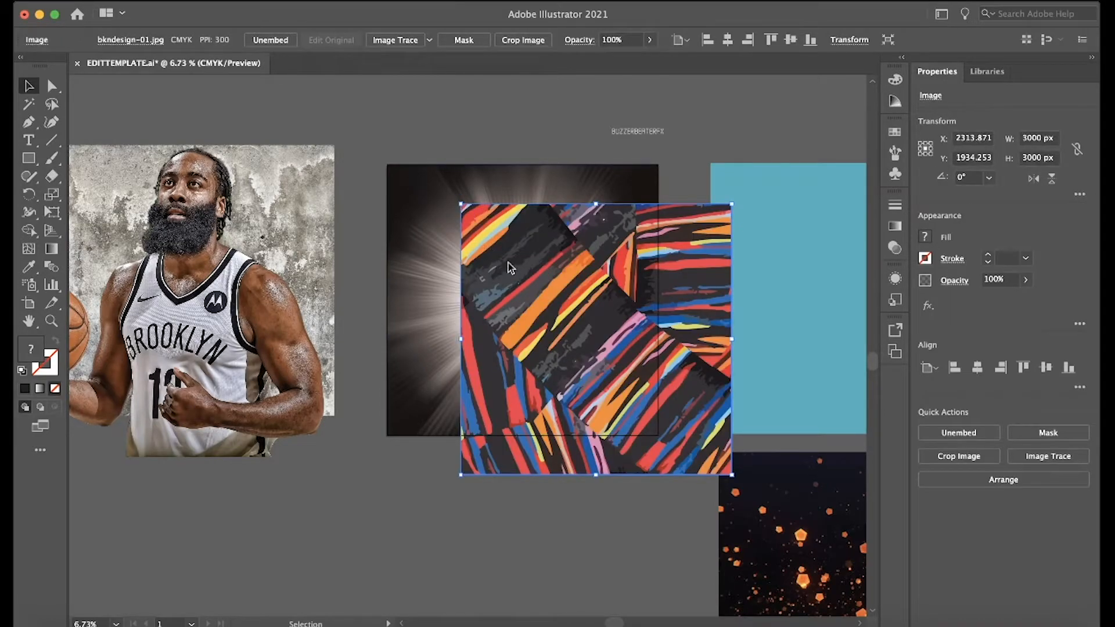
{"action": "left_click_drag", "start_coordinate": [549, 303], "coordinate": [473, 262]}
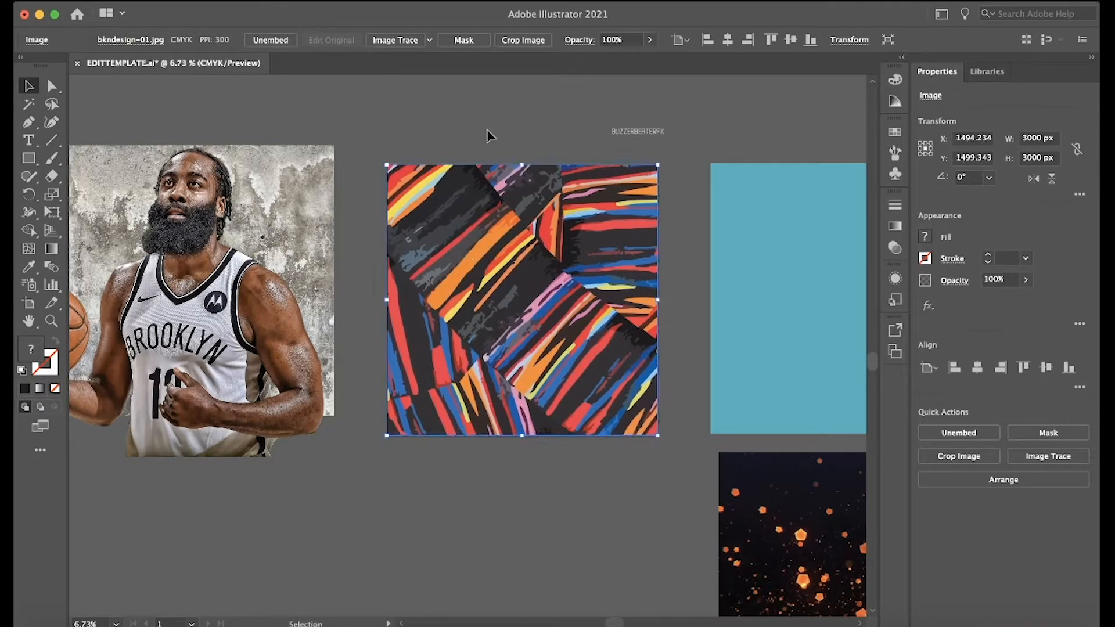
{"action": "left_click", "coordinate": [486, 130]}
Enlarge the striped pattern image to about 3043 px square and center it so it slightly overlaps all artboard edges.
{"action": "scroll", "coordinate": [488, 117], "scroll_direction": "up", "scroll_amount": 1}
{"action": "scroll", "coordinate": [488, 116], "scroll_direction": "up", "scroll_amount": 1}
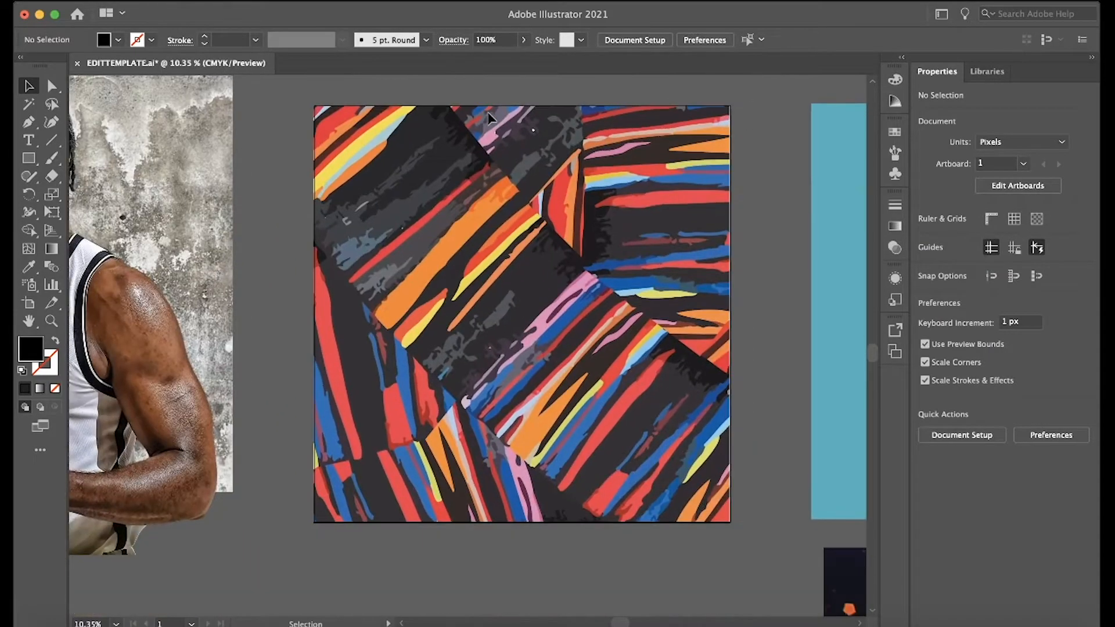
{"action": "left_click", "coordinate": [659, 297]}
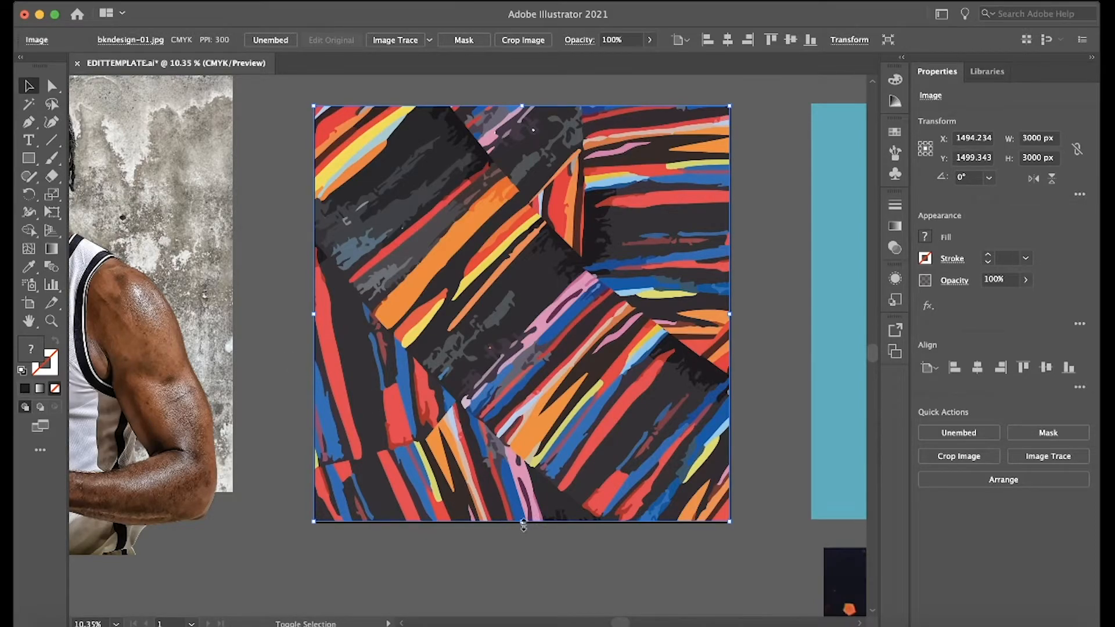
{"action": "left_click_drag", "start_coordinate": [524, 524], "coordinate": [525, 527]}
{"action": "left_click_drag", "start_coordinate": [556, 493], "coordinate": [559, 493]}
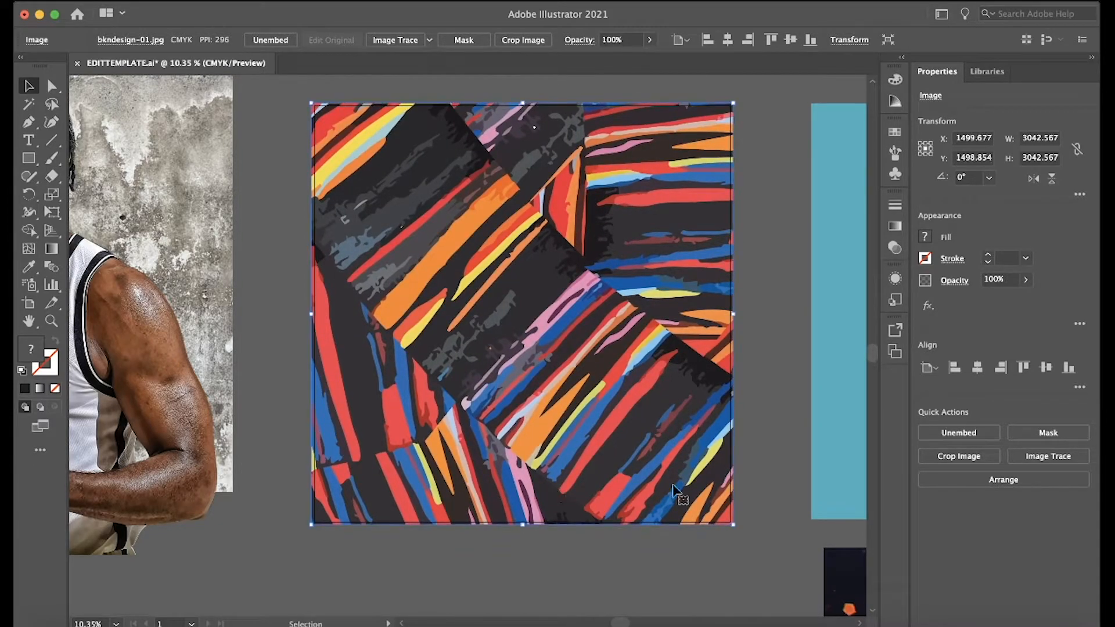
Try the Darken, Multiply, Color Burn, Lighten, Screen and Color Dodge blending modes on the striped pattern image.
{"action": "left_click", "coordinate": [954, 281]}
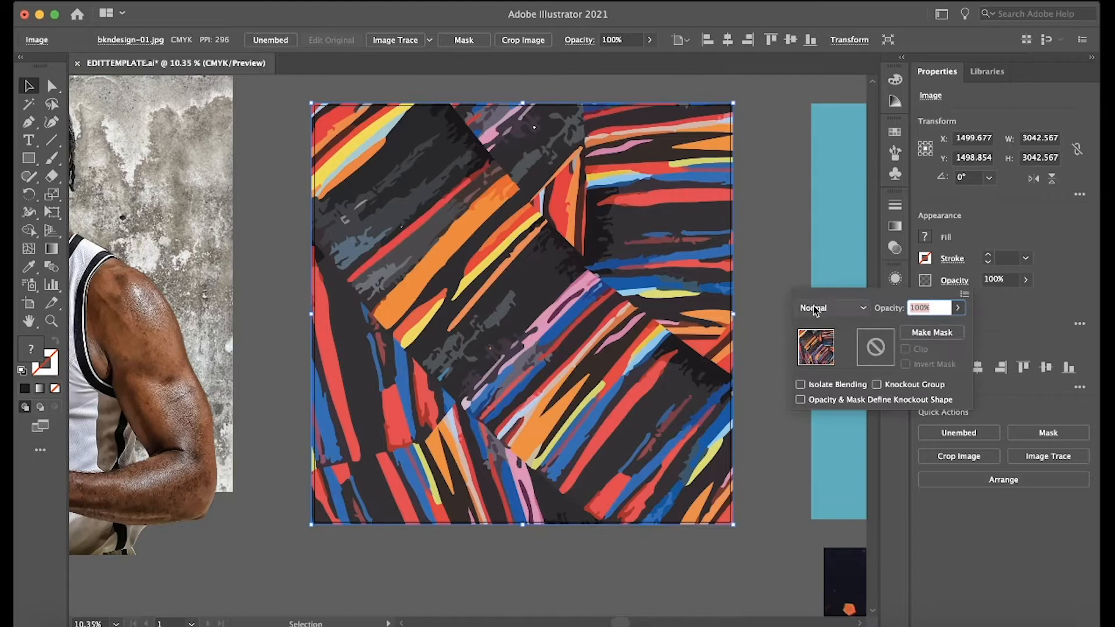
{"action": "left_click", "coordinate": [819, 308]}
{"action": "left_click", "coordinate": [821, 347]}
{"action": "left_click", "coordinate": [822, 310]}
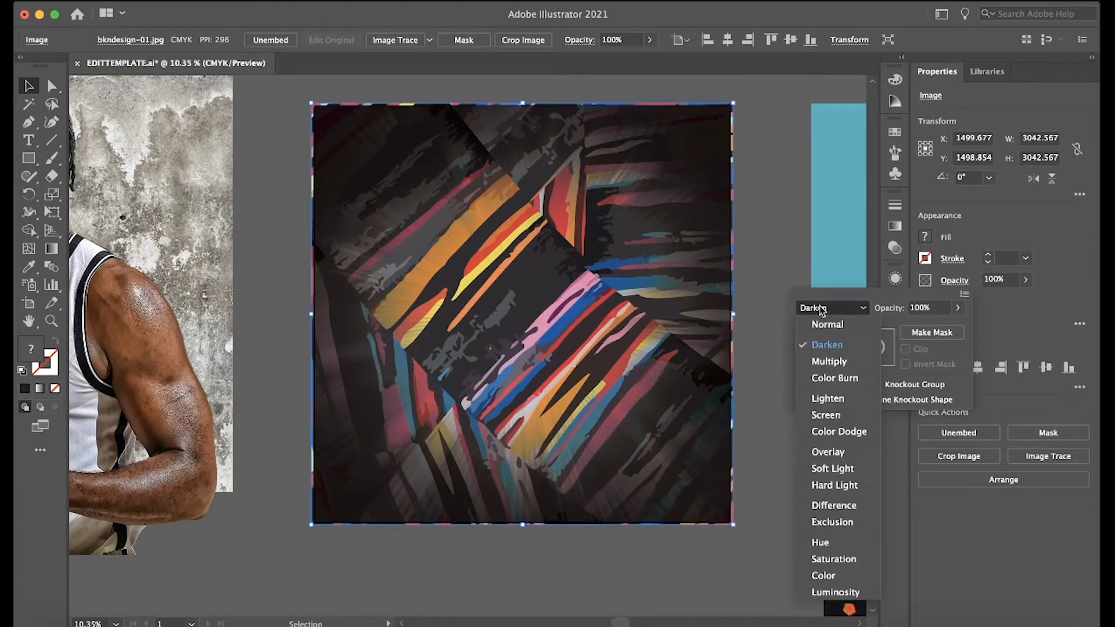
{"action": "left_click", "coordinate": [829, 362]}
{"action": "left_click", "coordinate": [834, 312]}
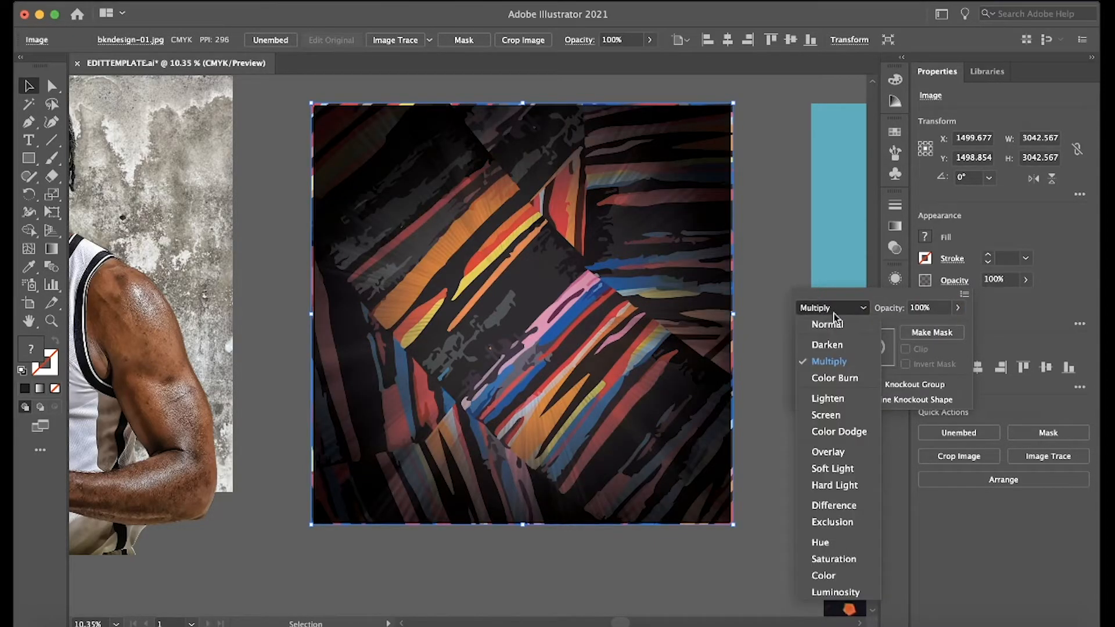
{"action": "left_click", "coordinate": [835, 378]}
{"action": "left_click", "coordinate": [837, 310]}
{"action": "left_click", "coordinate": [828, 399]}
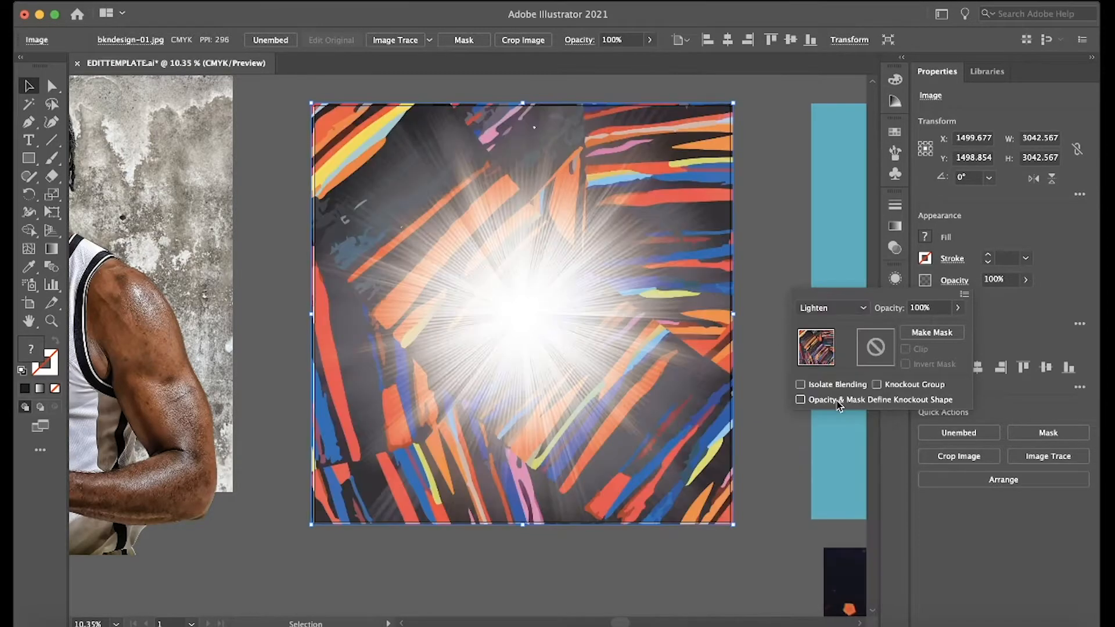
{"action": "left_click", "coordinate": [835, 309]}
{"action": "left_click", "coordinate": [827, 415]}
{"action": "left_click", "coordinate": [836, 309]}
{"action": "left_click", "coordinate": [839, 432]}
Try the Overlay, Soft Light, Hard Light, Difference, Exclusion, Hue and Saturation blending modes on the striped pattern image.
{"action": "left_click", "coordinate": [837, 309]}
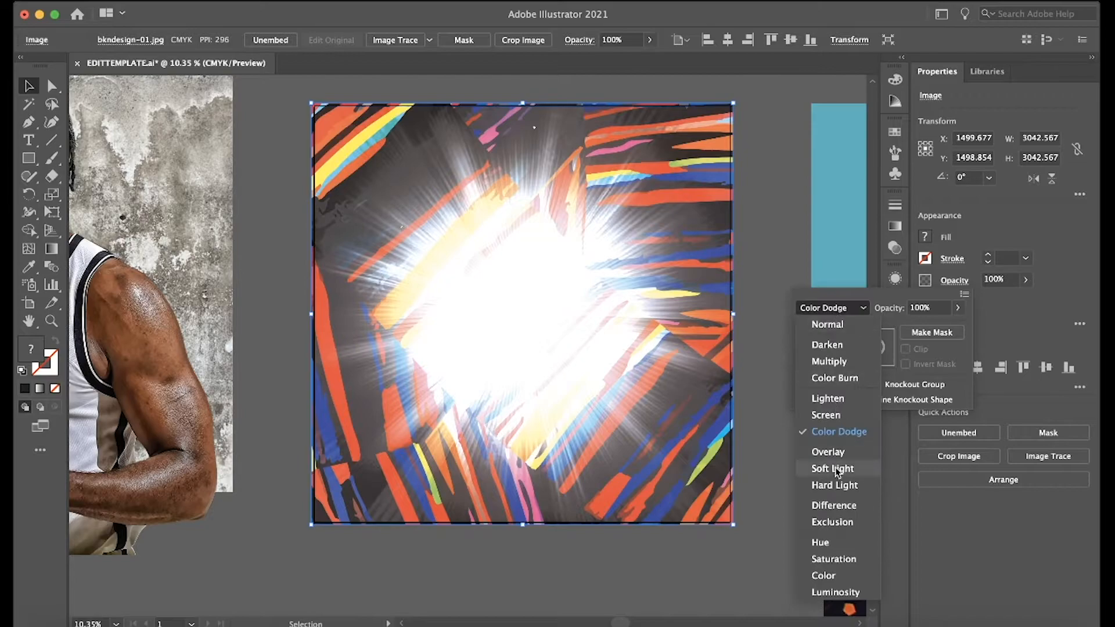
{"action": "left_click", "coordinate": [839, 451]}
{"action": "left_click", "coordinate": [826, 311]}
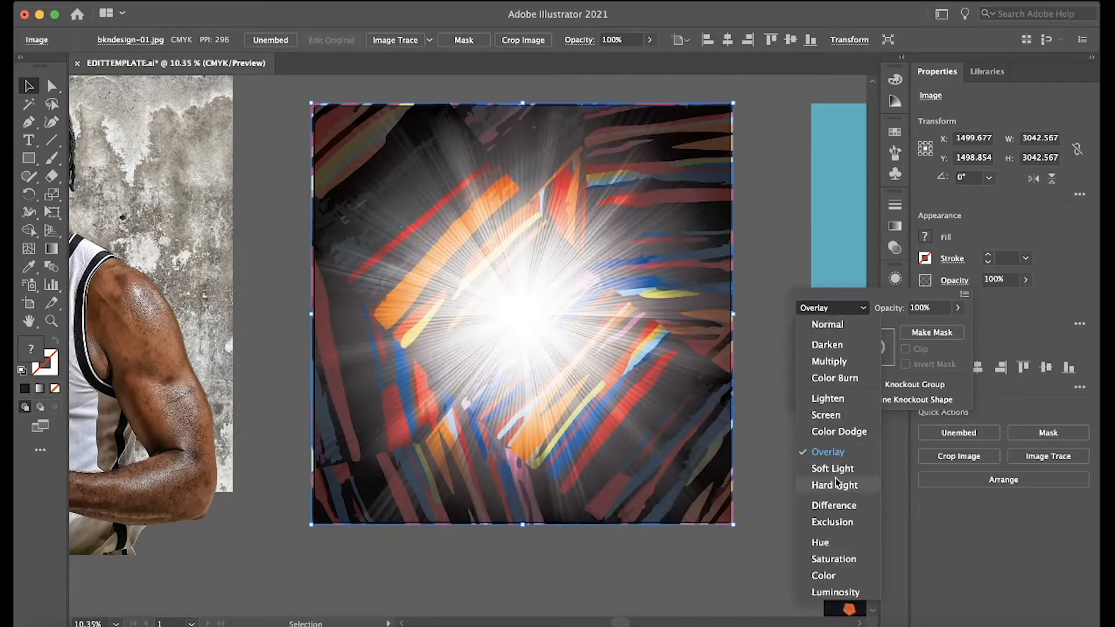
{"action": "left_click", "coordinate": [837, 472]}
{"action": "left_click", "coordinate": [817, 312]}
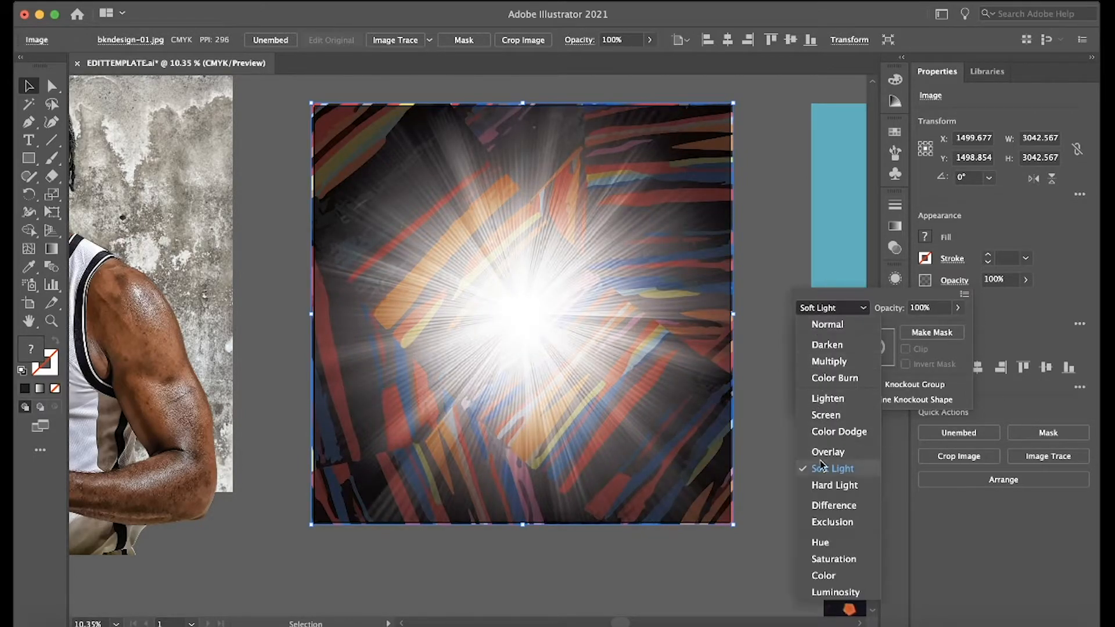
{"action": "left_click", "coordinate": [824, 486]}
{"action": "left_click", "coordinate": [825, 309]}
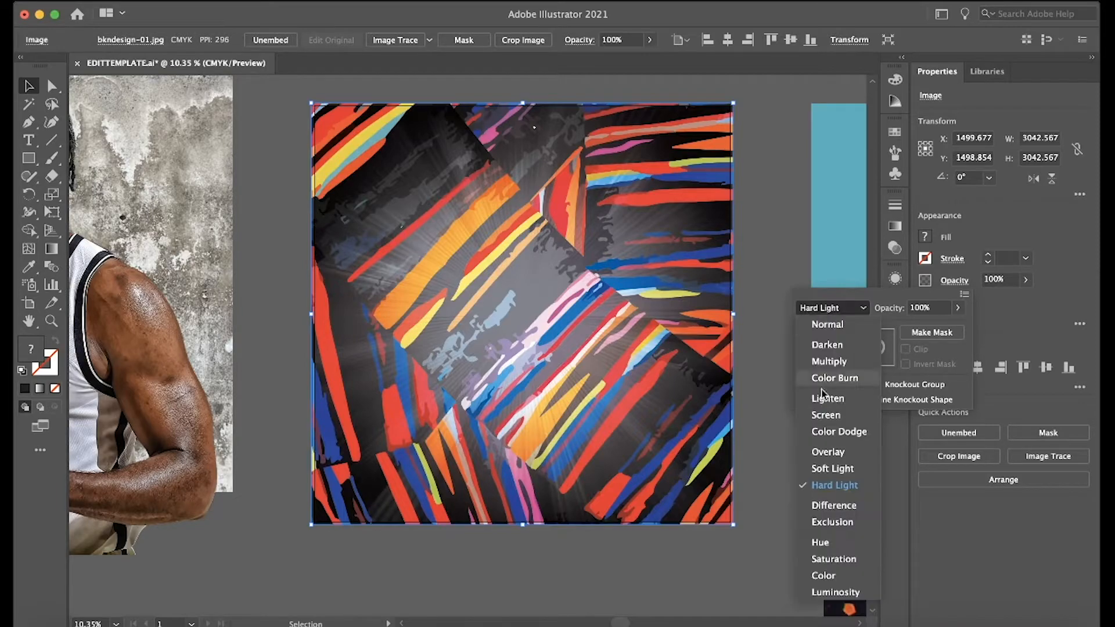
{"action": "left_click", "coordinate": [833, 500]}
{"action": "left_click", "coordinate": [827, 308]}
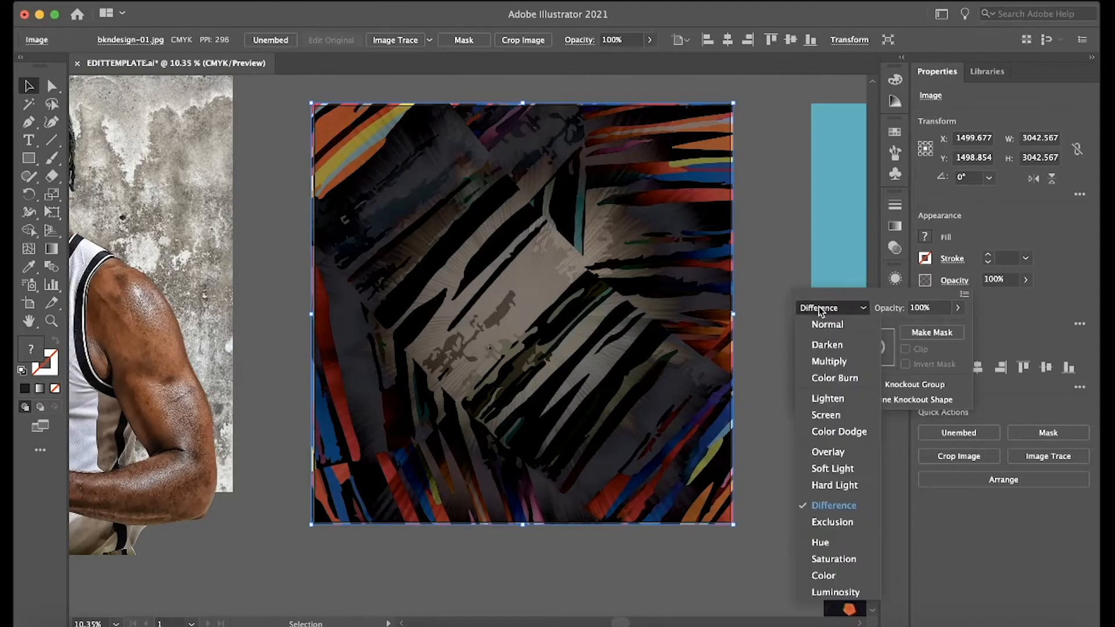
{"action": "left_click", "coordinate": [833, 521]}
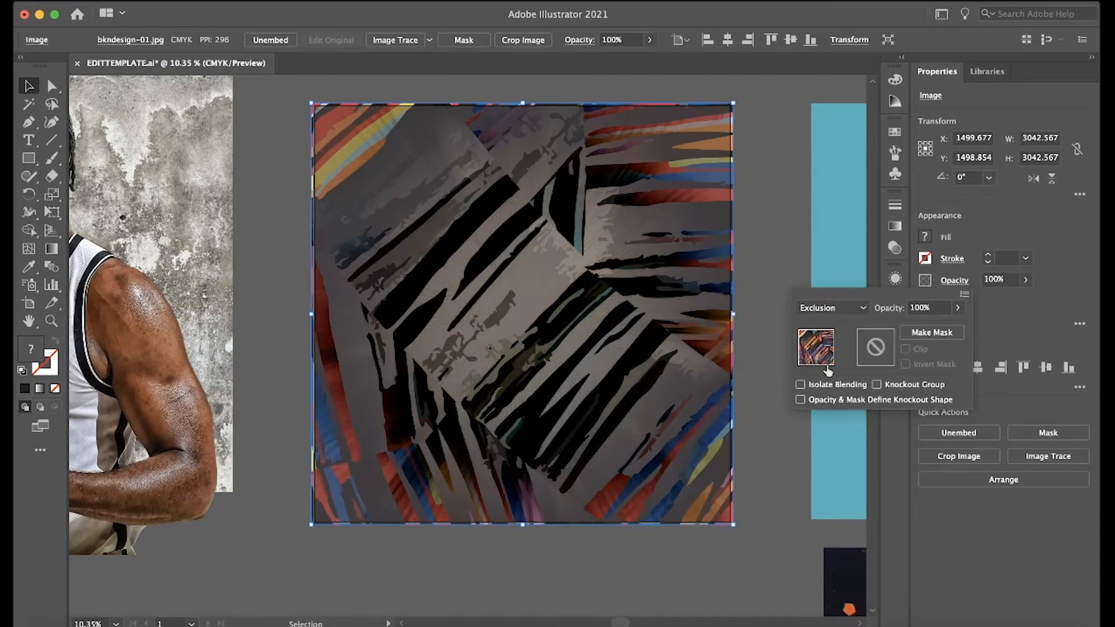
{"action": "left_click", "coordinate": [819, 312]}
{"action": "left_click", "coordinate": [820, 541]}
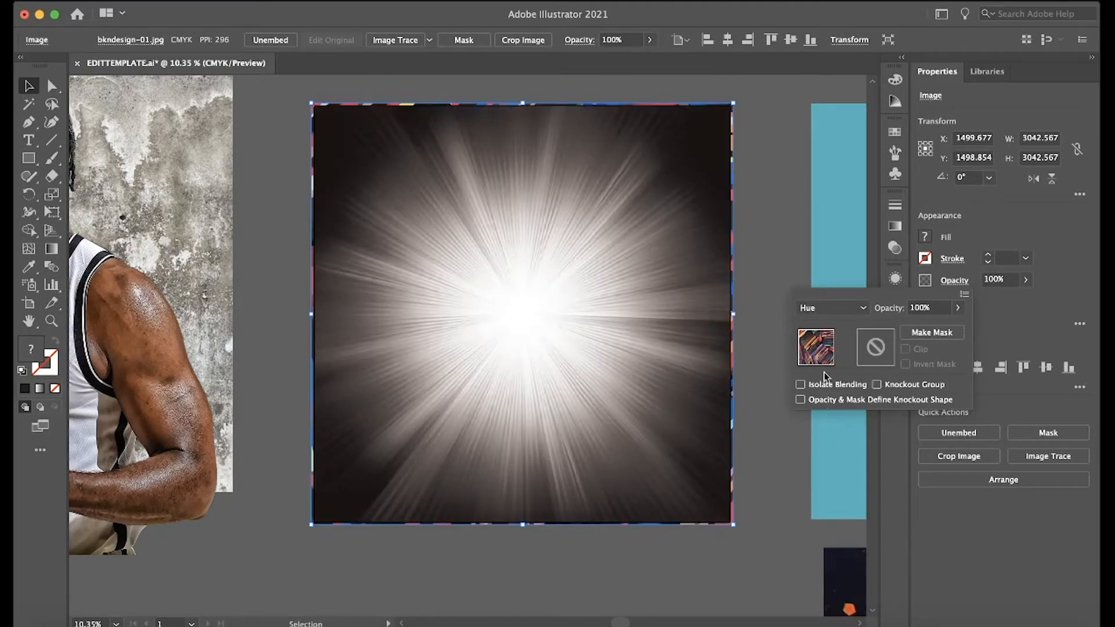
{"action": "left_click", "coordinate": [824, 318]}
{"action": "left_click", "coordinate": [836, 559]}
Set the striped pattern image's blending mode to Darken and deselect it.
{"action": "left_click", "coordinate": [827, 320]}
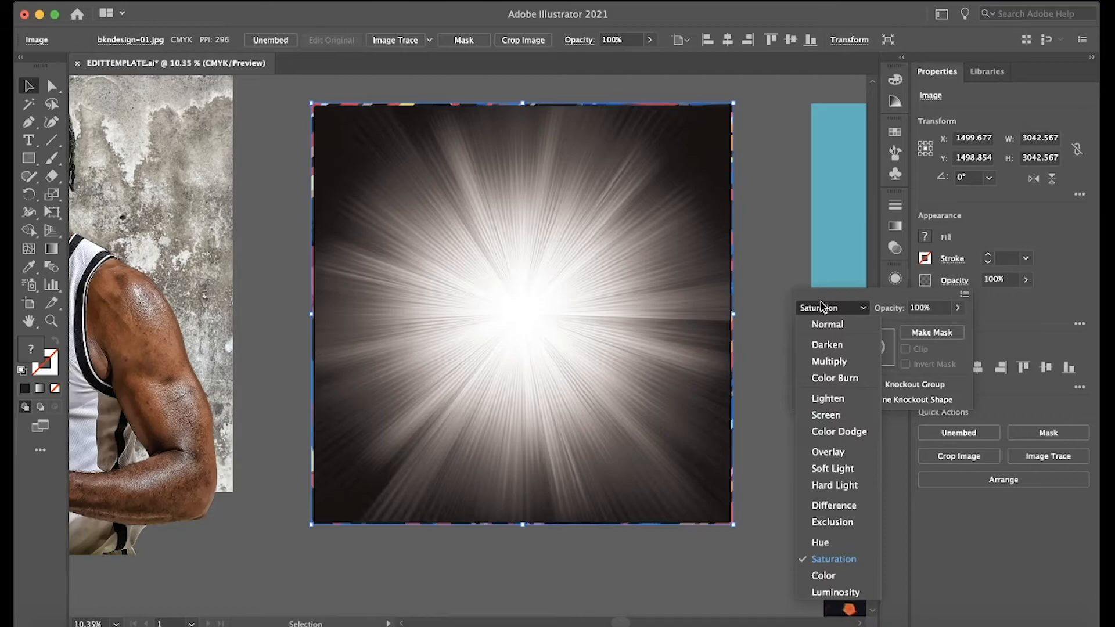
{"action": "left_click", "coordinate": [824, 342]}
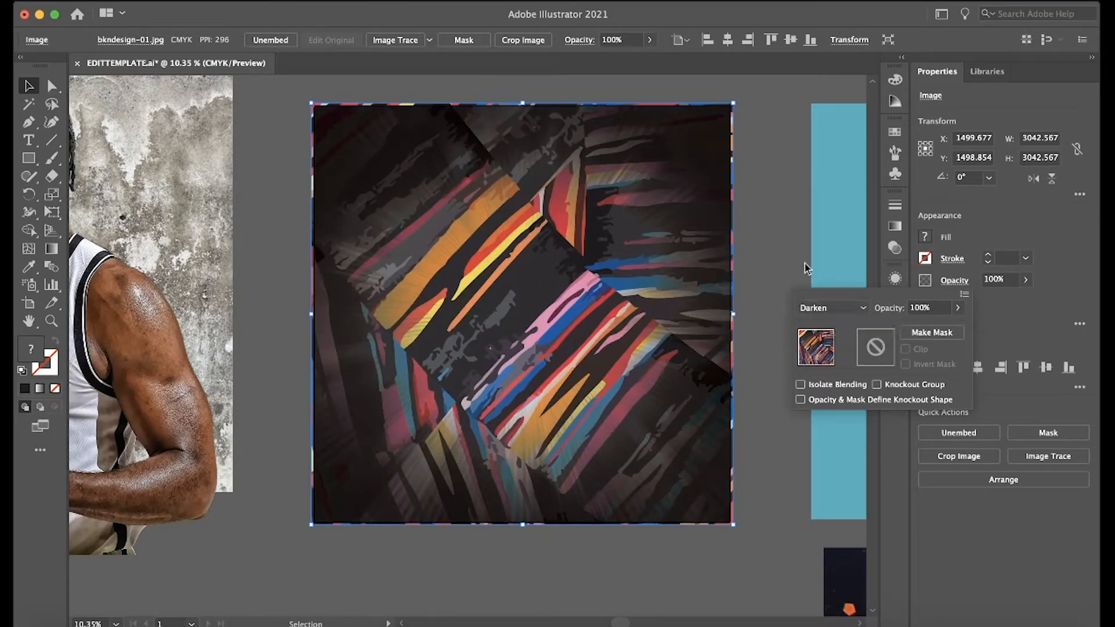
{"action": "left_click", "coordinate": [789, 252]}
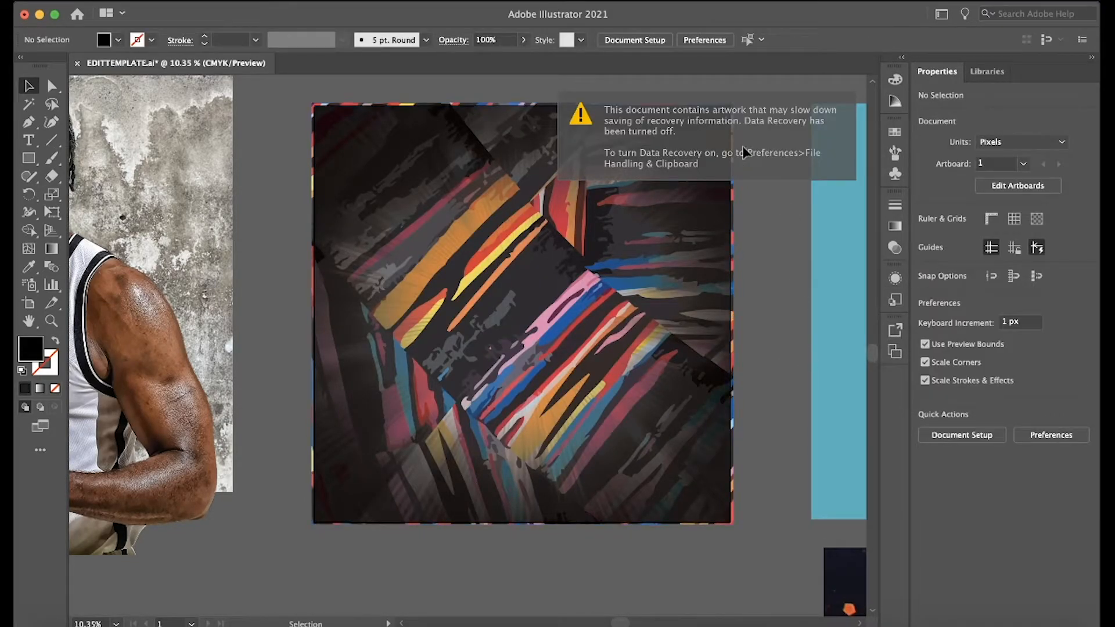
Move the player cutout onto the artboard and scale it to about 2814 px wide, resting on the artboard's bottom edge.
{"action": "scroll", "coordinate": [784, 323], "scroll_direction": "up", "scroll_amount": 3}
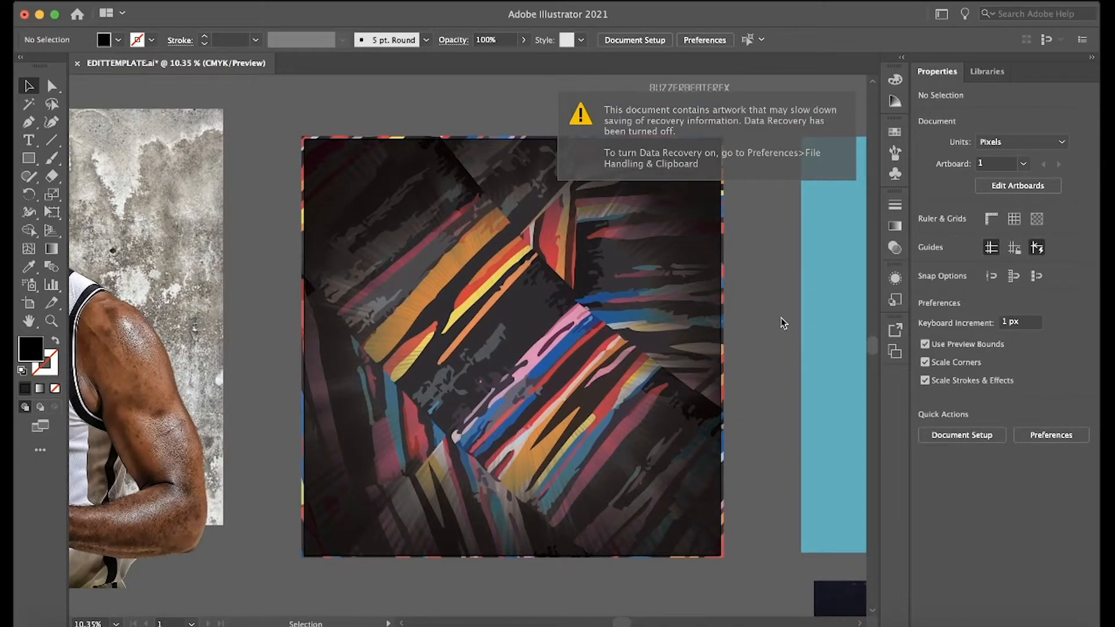
{"action": "left_click_drag", "start_coordinate": [156, 420], "coordinate": [655, 400]}
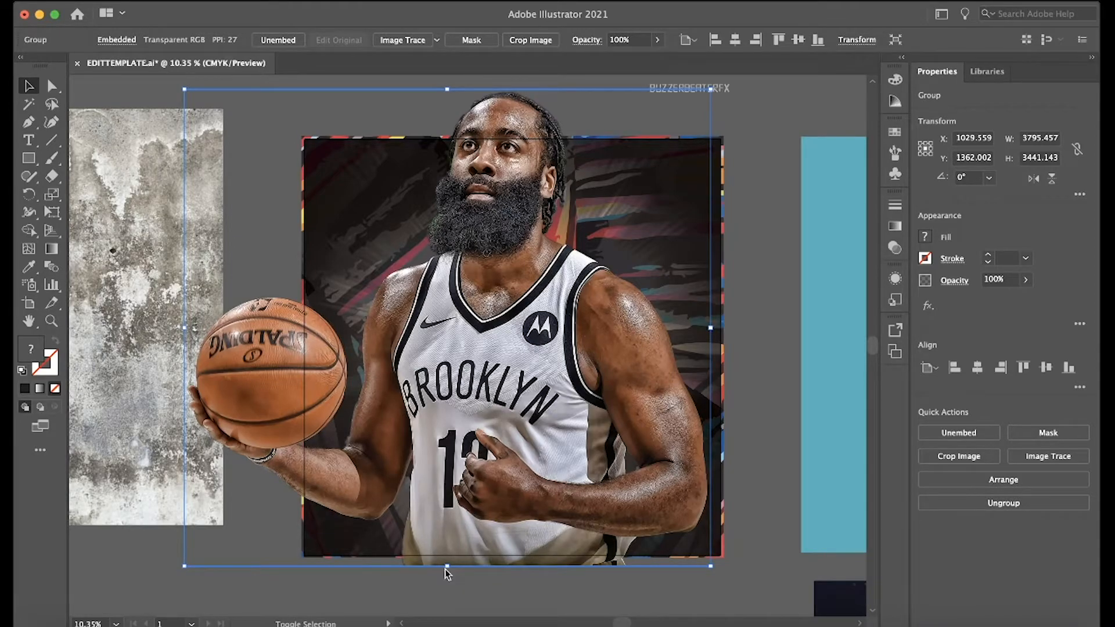
{"action": "left_click_drag", "start_coordinate": [447, 571], "coordinate": [487, 442]}
{"action": "left_click_drag", "start_coordinate": [531, 359], "coordinate": [565, 450]}
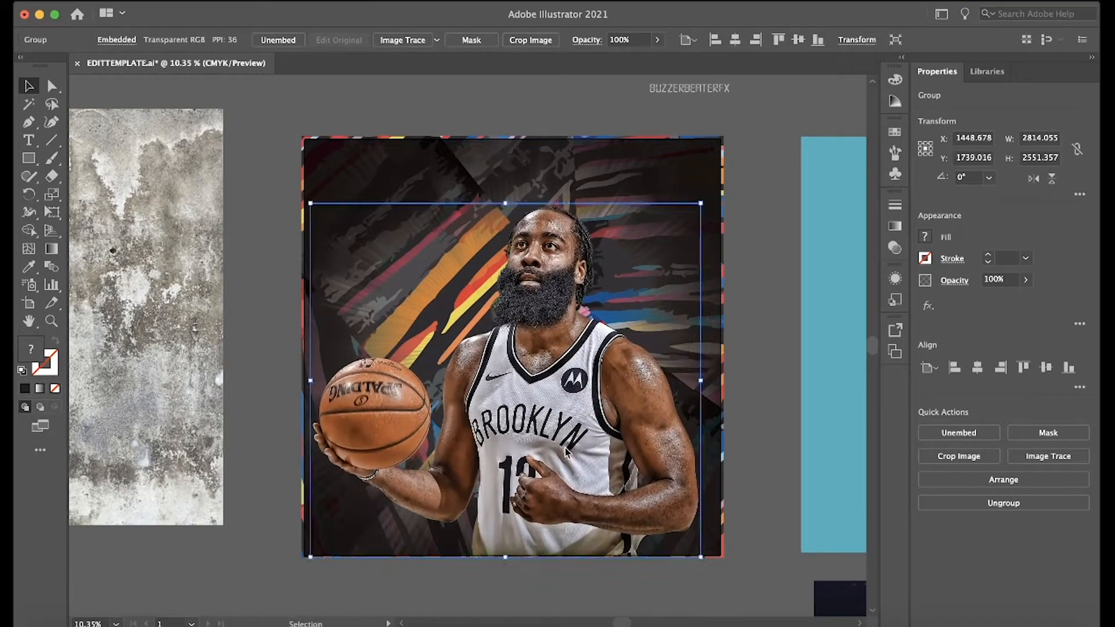
Enlarge the player cutout to about 3212 px wide, shift it slightly toward the artboard's left edge and deselect it.
{"action": "left_click_drag", "start_coordinate": [507, 202], "coordinate": [516, 149]}
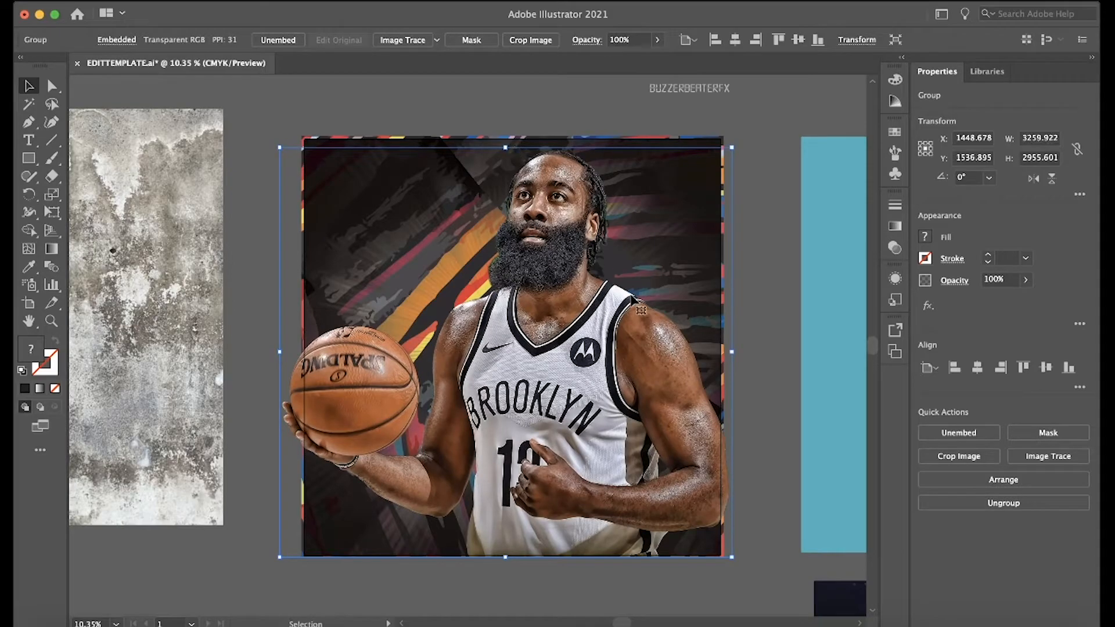
{"action": "left_click_drag", "start_coordinate": [507, 148], "coordinate": [507, 154]}
{"action": "left_click_drag", "start_coordinate": [566, 218], "coordinate": [561, 221]}
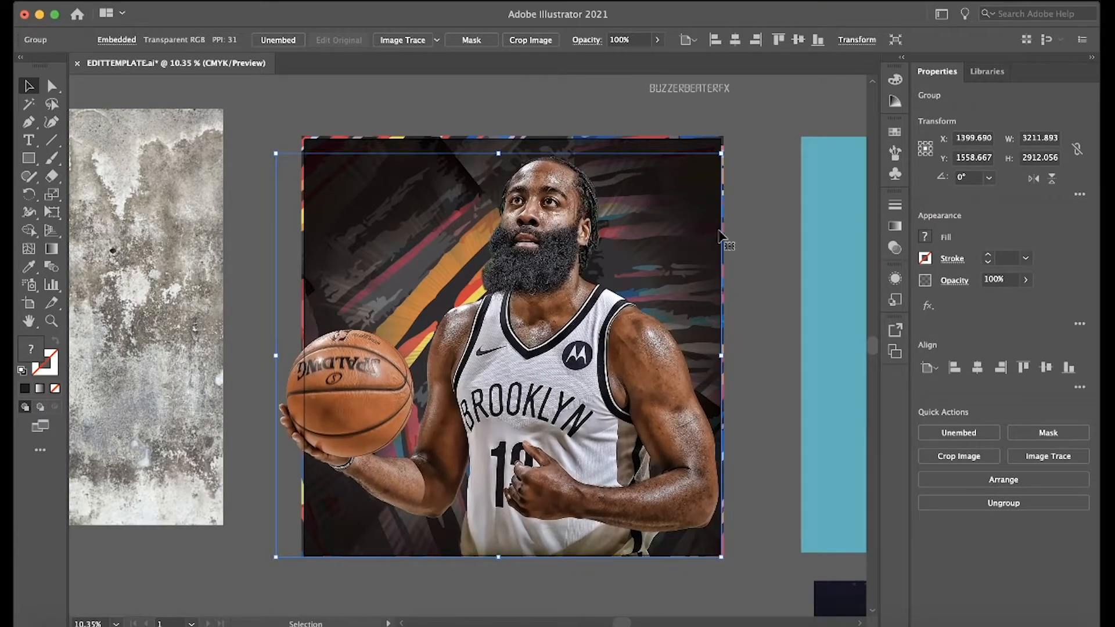
{"action": "left_click", "coordinate": [737, 234]}
{"action": "scroll", "coordinate": [736, 235], "scroll_direction": "up", "scroll_amount": 3}
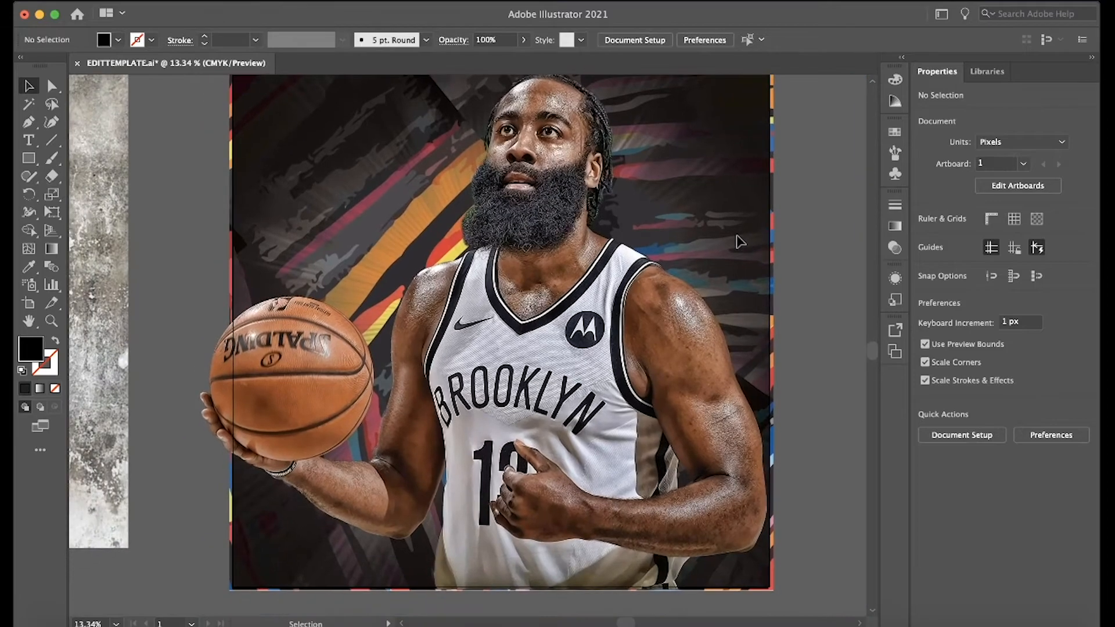
{"action": "scroll", "coordinate": [742, 236], "scroll_direction": "down", "scroll_amount": 2}
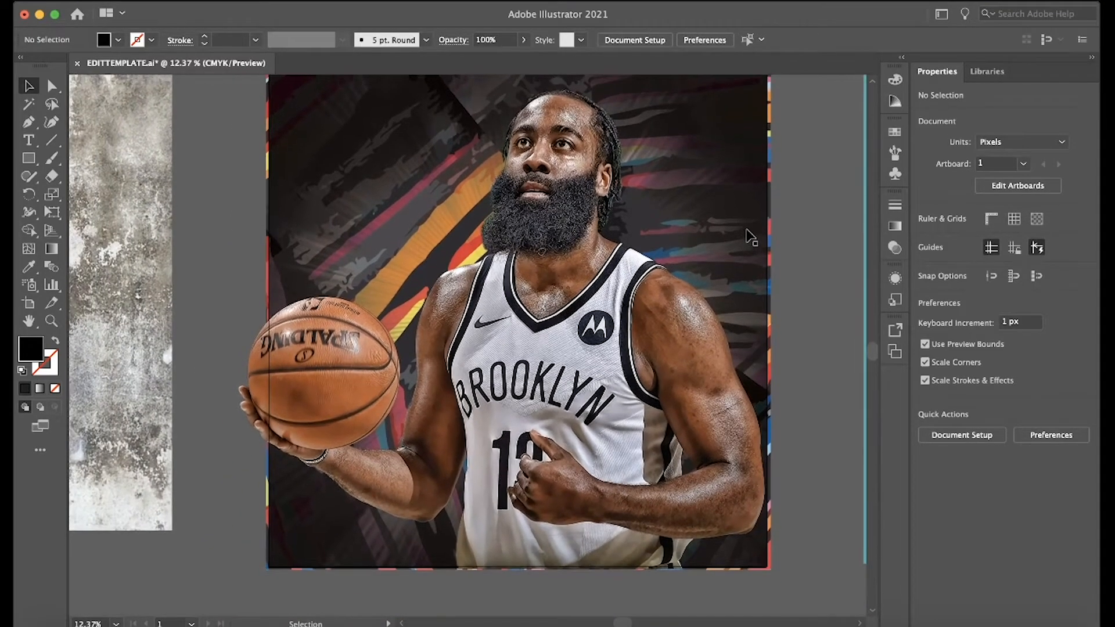
{"action": "scroll", "coordinate": [750, 237], "scroll_direction": "up", "scroll_amount": 2}
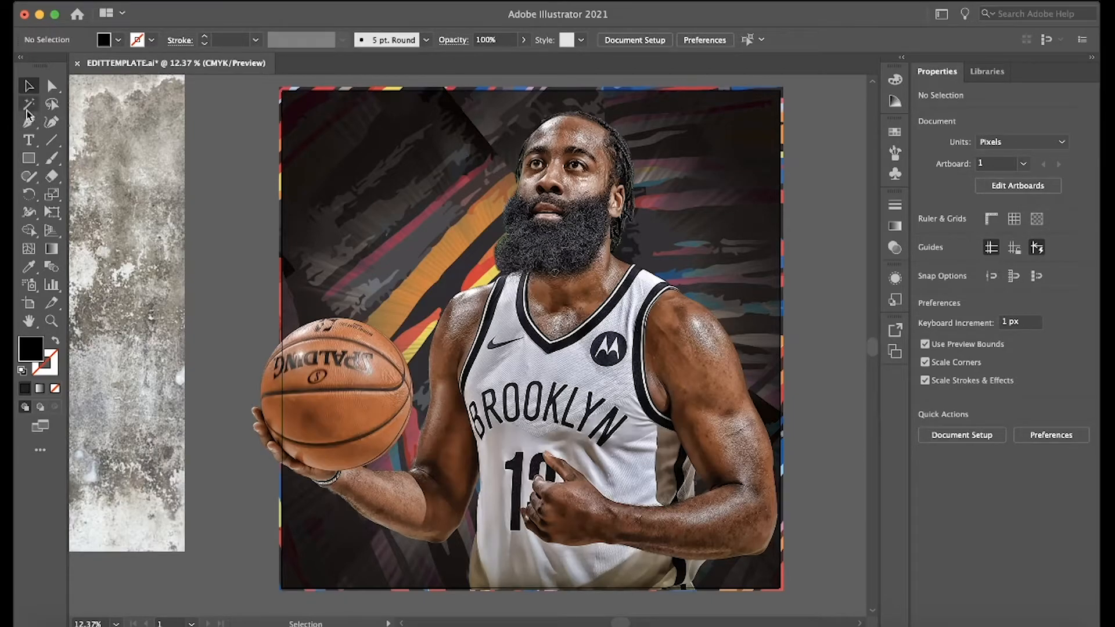
Add the point text HARDEN in the upper left area of the artboard.
{"action": "left_click", "coordinate": [29, 140]}
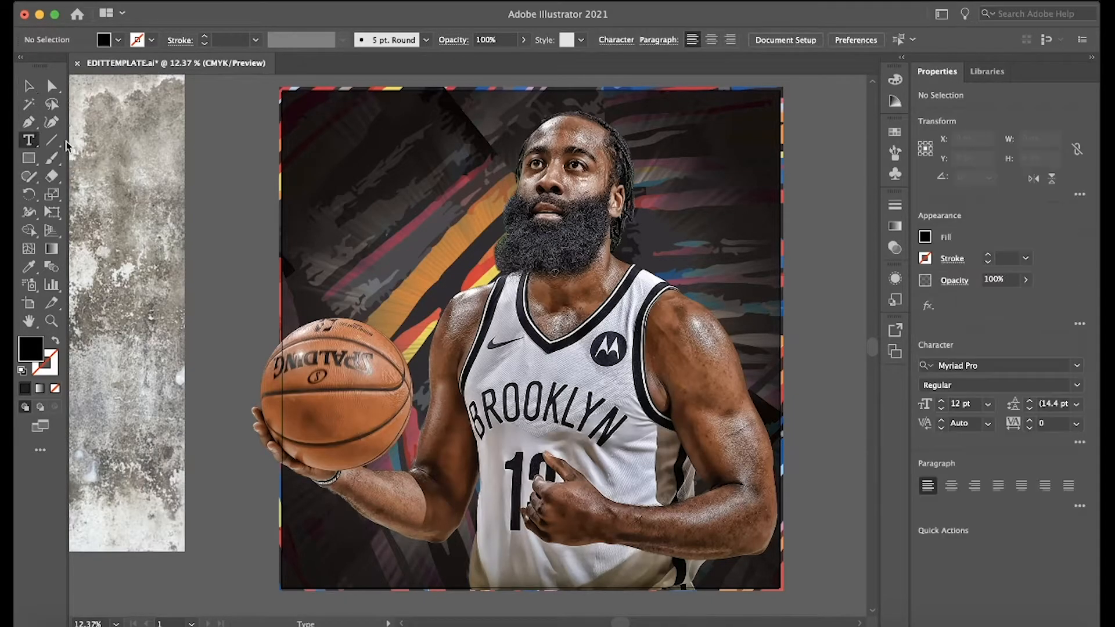
{"action": "left_click", "coordinate": [292, 220]}
{"action": "key", "text": "BackSpace"}
{"action": "type", "text": "H"}
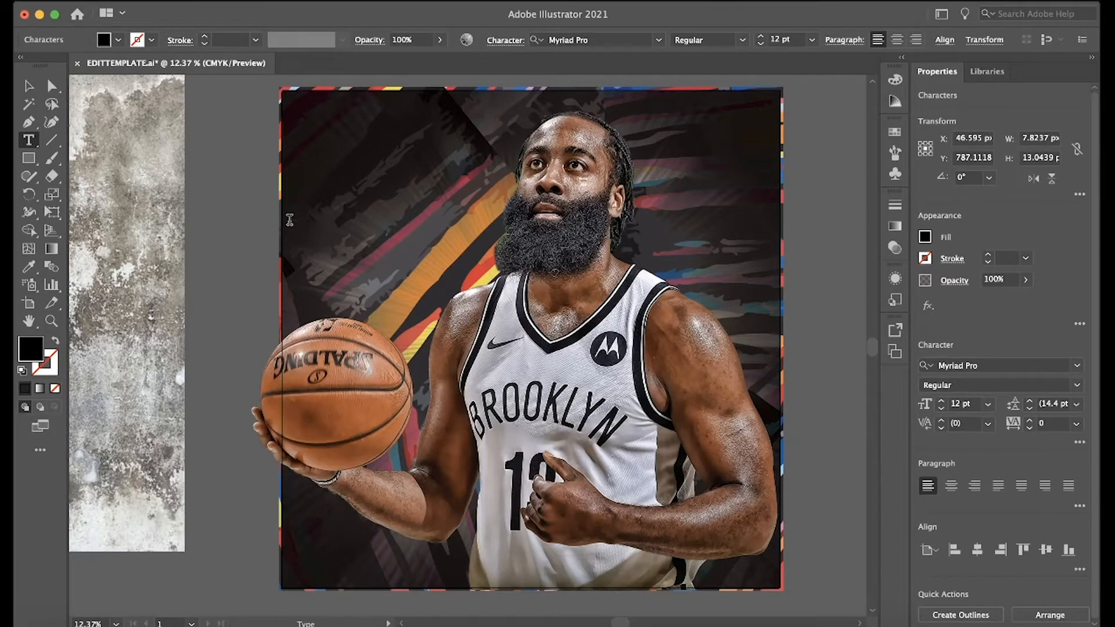
{"action": "left_click", "coordinate": [29, 86]}
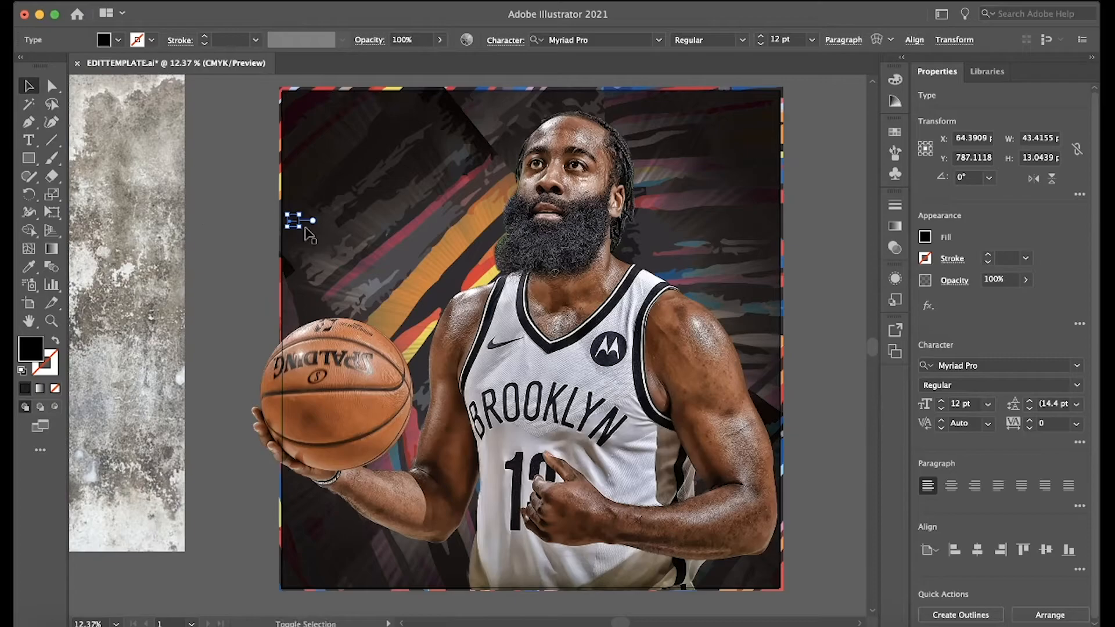
Scale the HARDEN text to about 2940 px wide and position it across the top of the artboard.
{"action": "left_click_drag", "start_coordinate": [299, 227], "coordinate": [720, 377]}
{"action": "left_click_drag", "start_coordinate": [662, 258], "coordinate": [664, 128]}
{"action": "left_click_drag", "start_coordinate": [720, 150], "coordinate": [776, 154]}
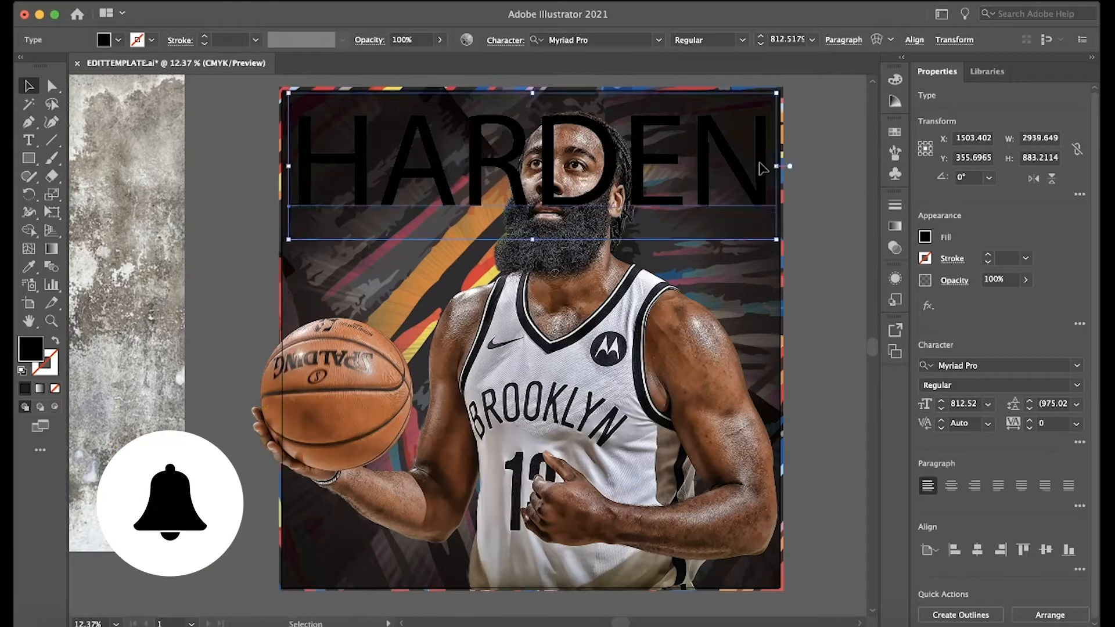
Fill the HARDEN text with white and set its font to BatmanForeverAlternate.
{"action": "left_click", "coordinate": [925, 238]}
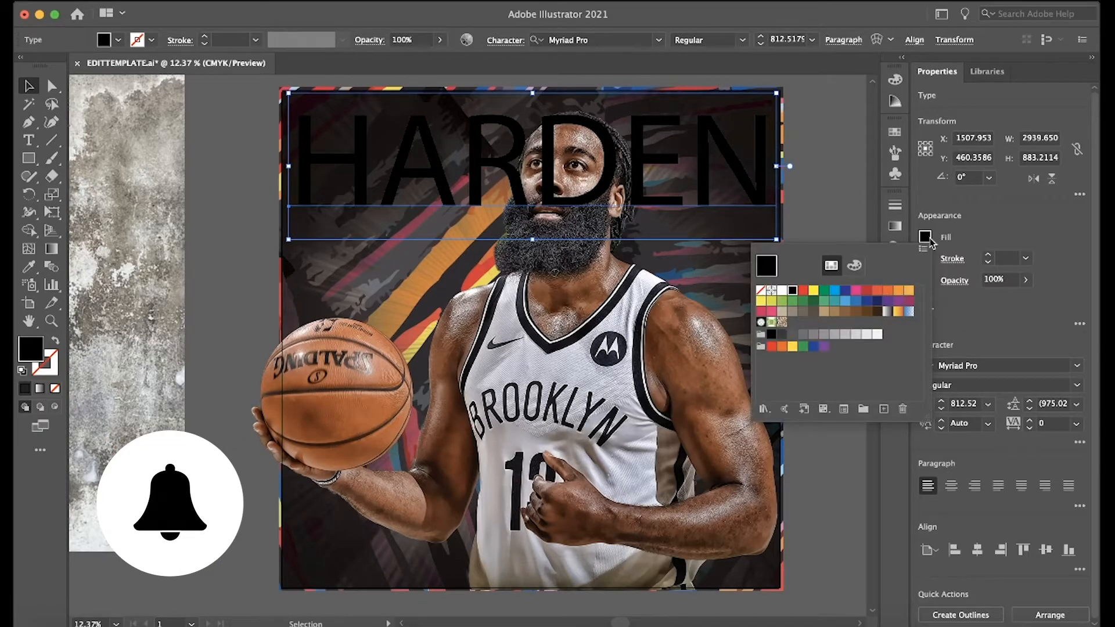
{"action": "left_click", "coordinate": [783, 291]}
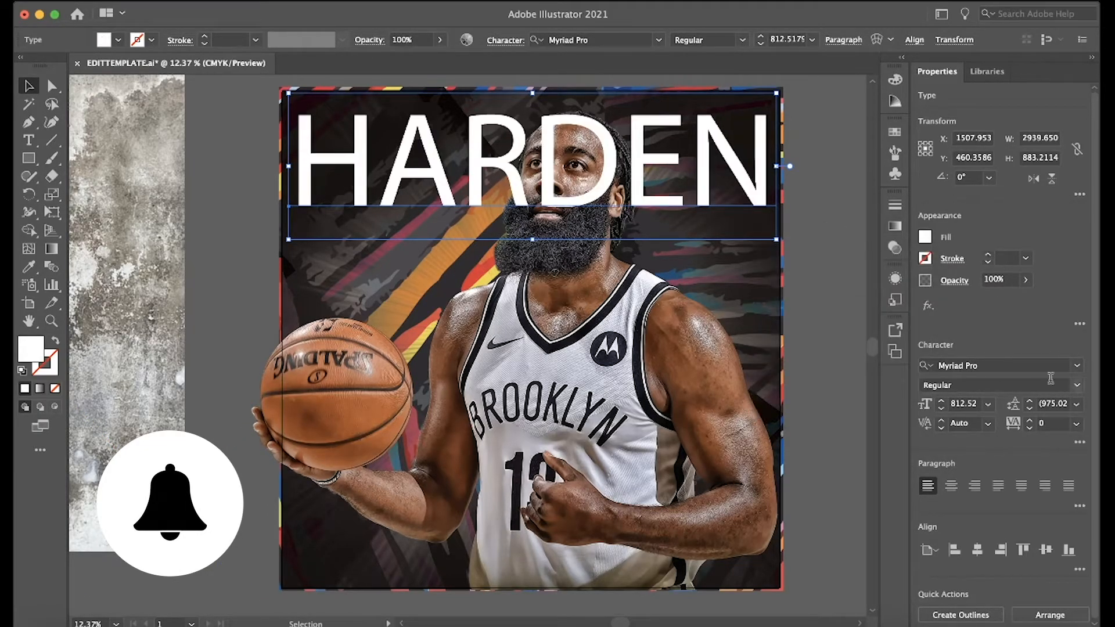
{"action": "left_click", "coordinate": [1078, 365]}
{"action": "scroll", "coordinate": [1000, 459], "scroll_direction": "up", "scroll_amount": 5}
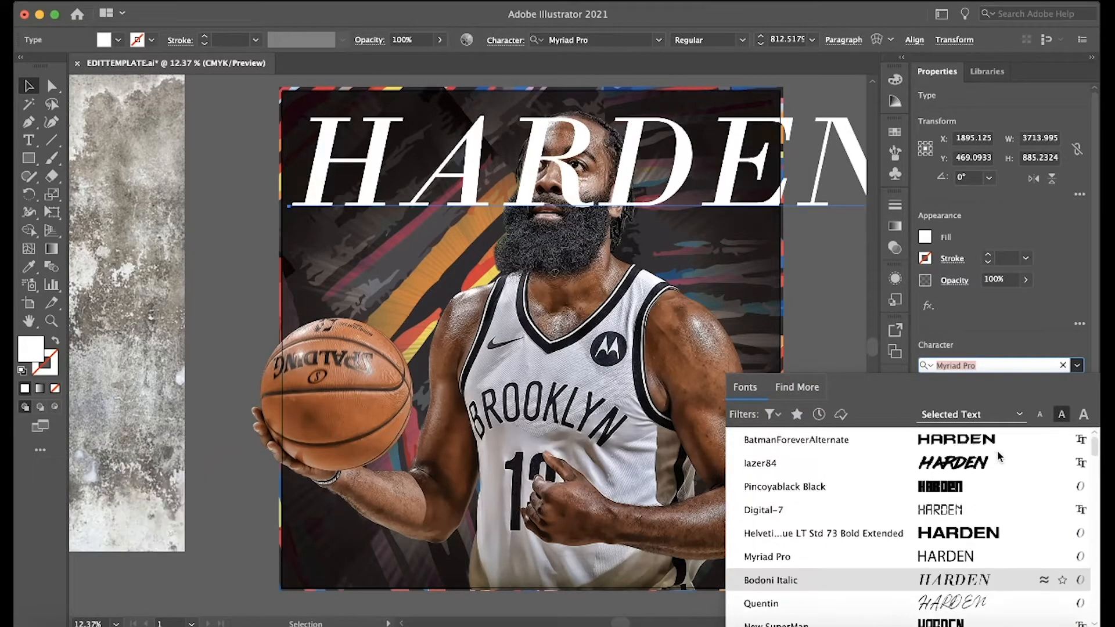
{"action": "left_click", "coordinate": [951, 440]}
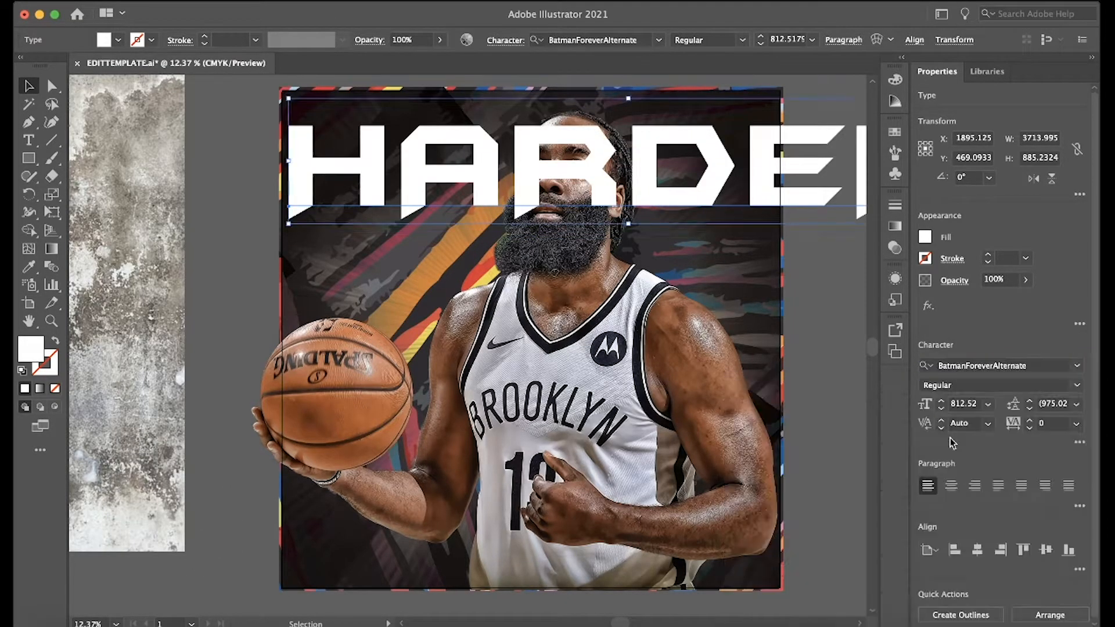
Scale the HARDEN text down to about 2785 px wide and center it near the artboard's top edge.
{"action": "scroll", "coordinate": [834, 259], "scroll_direction": "right", "scroll_amount": 2}
{"action": "scroll", "coordinate": [834, 259], "scroll_direction": "right", "scroll_amount": 1}
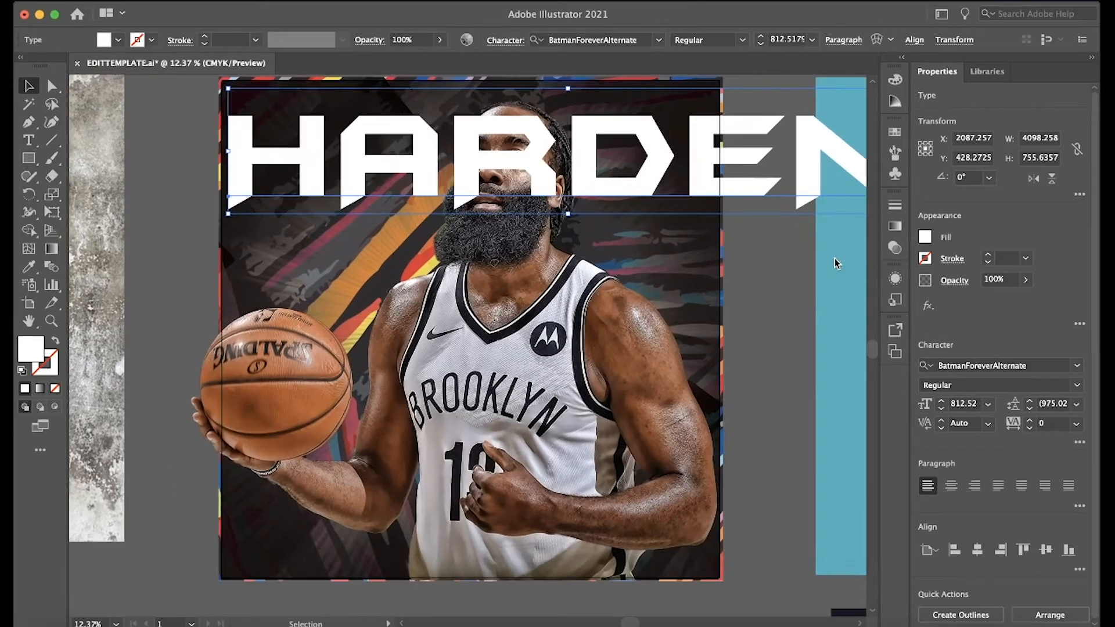
{"action": "left_click_drag", "start_coordinate": [231, 152], "coordinate": [420, 154]}
{"action": "key", "text": "super+z"}
{"action": "left_click_drag", "start_coordinate": [235, 155], "coordinate": [470, 152]}
{"action": "left_click_drag", "start_coordinate": [621, 162], "coordinate": [413, 137]}
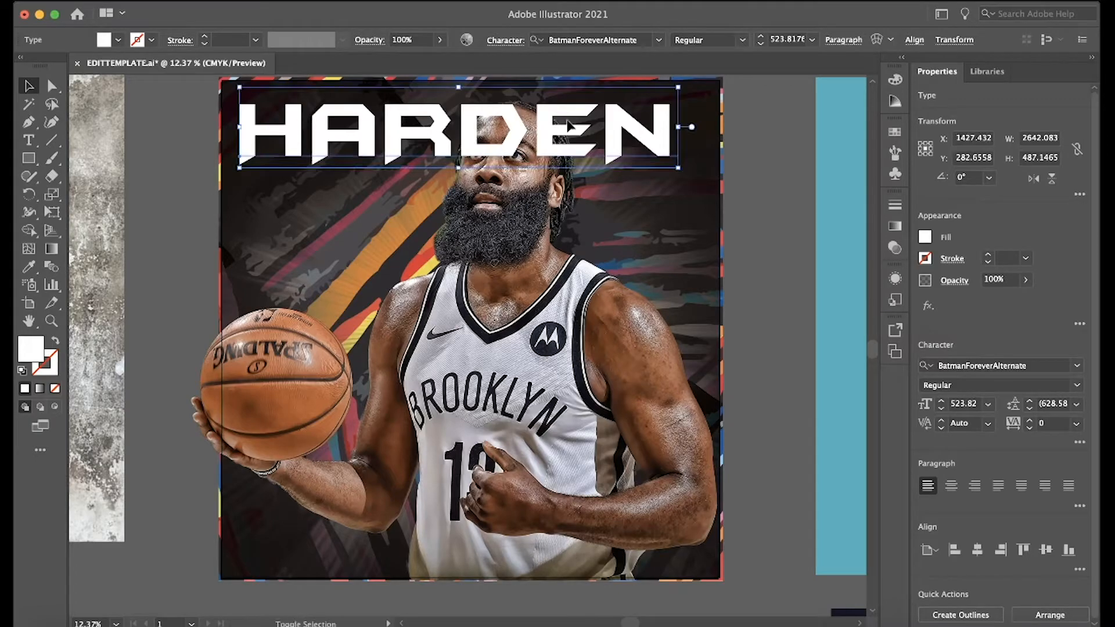
{"action": "left_click_drag", "start_coordinate": [679, 128], "coordinate": [702, 129]}
Send the HARDEN text backward so it sits behind the player cutout.
{"action": "left_click", "coordinate": [758, 153]}
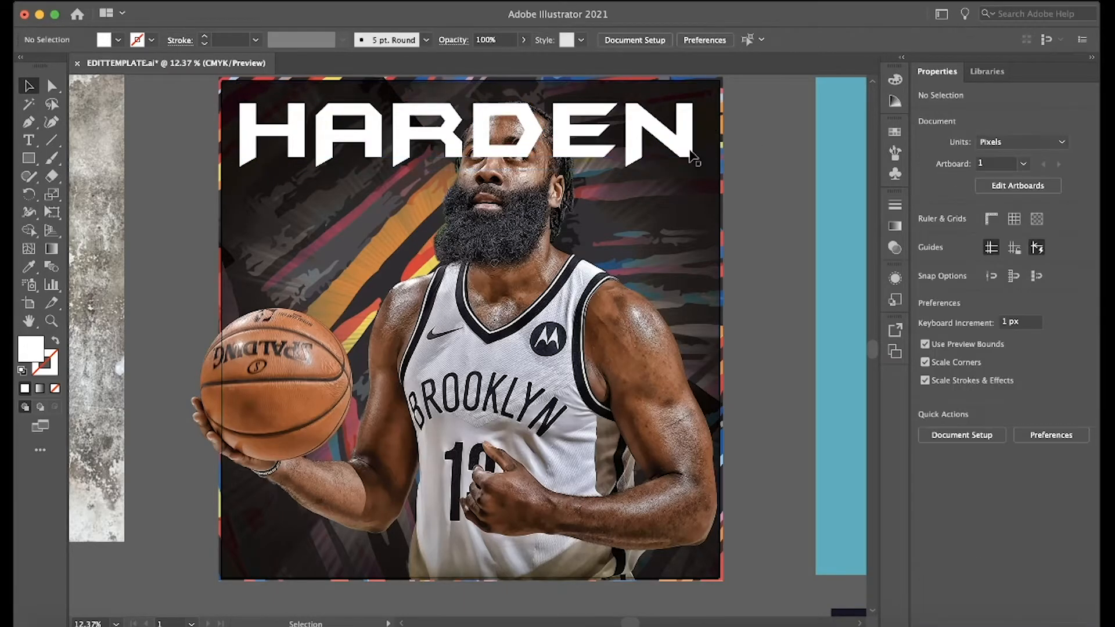
{"action": "left_click", "coordinate": [688, 154]}
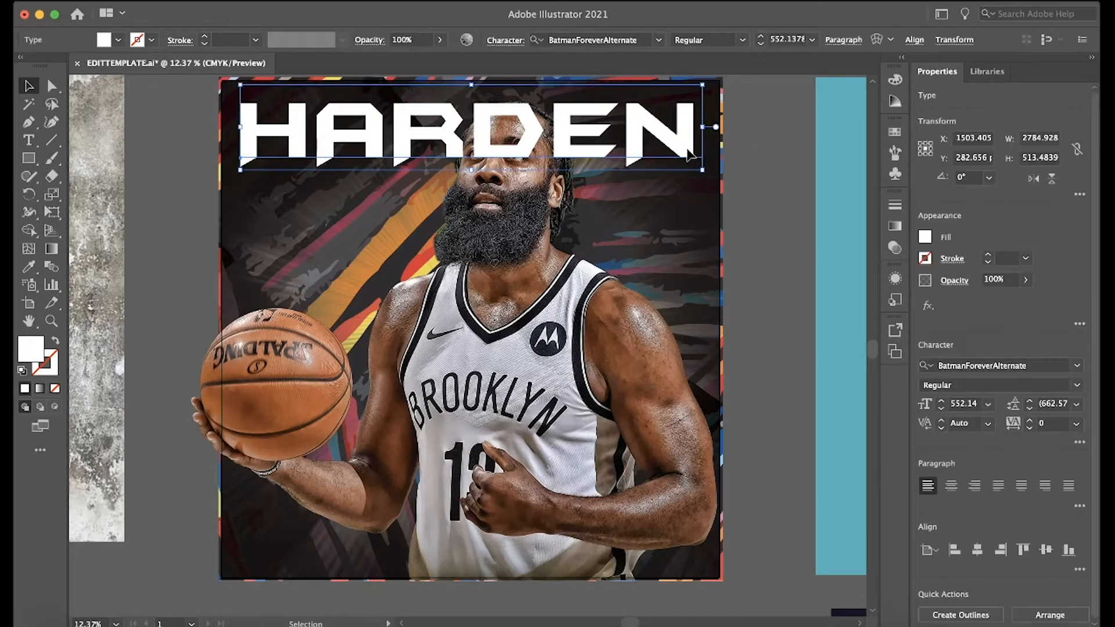
{"action": "key", "text": "super+bracketleft"}
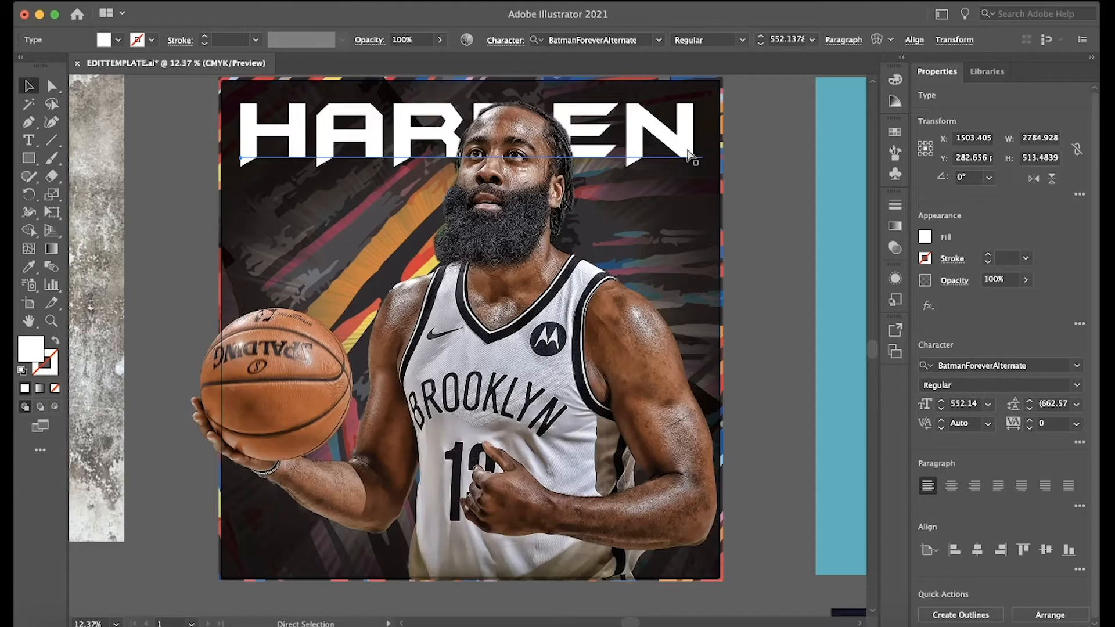
Try the HARDEN text one level further back in the stacking order, behind the pattern overlay.
{"action": "key", "text": "super+bracketleft"}
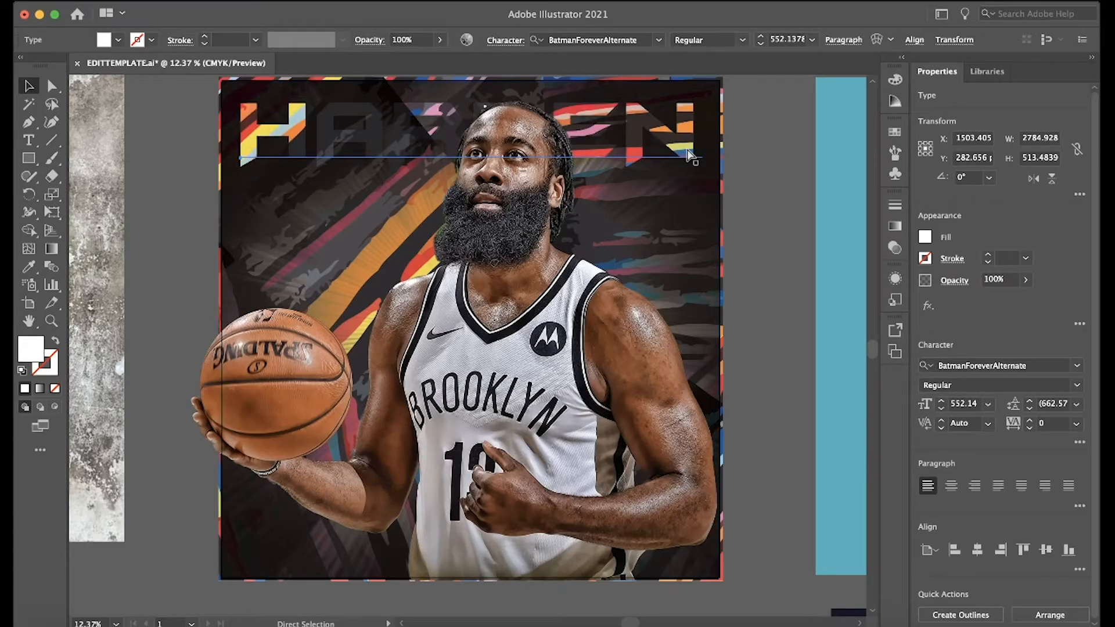
{"action": "key", "text": "super+bracketright"}
{"action": "key", "text": "super+bracketleft"}
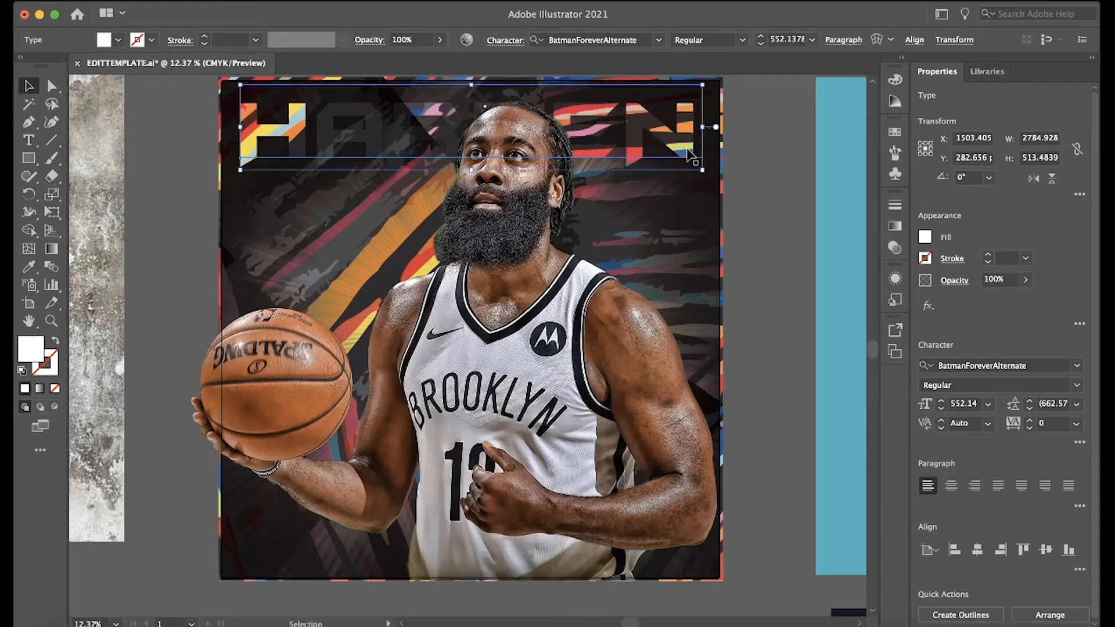
{"action": "left_click", "coordinate": [678, 184]}
{"action": "key", "text": "super+z"}
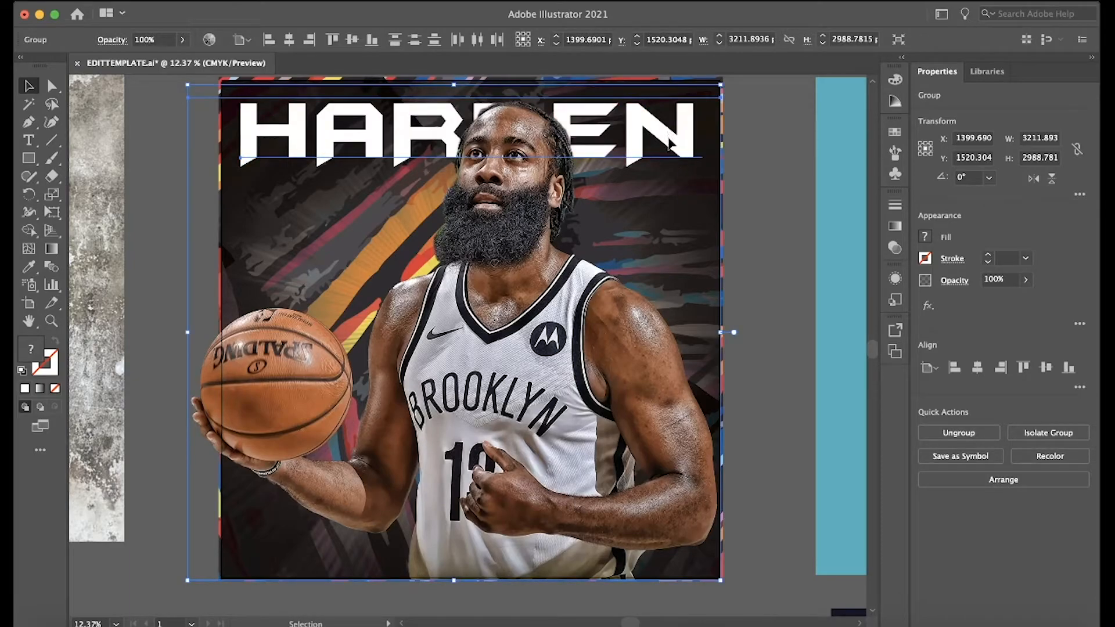
{"action": "left_click_drag", "start_coordinate": [668, 140], "coordinate": [670, 176]}
{"action": "key", "text": "super+z"}
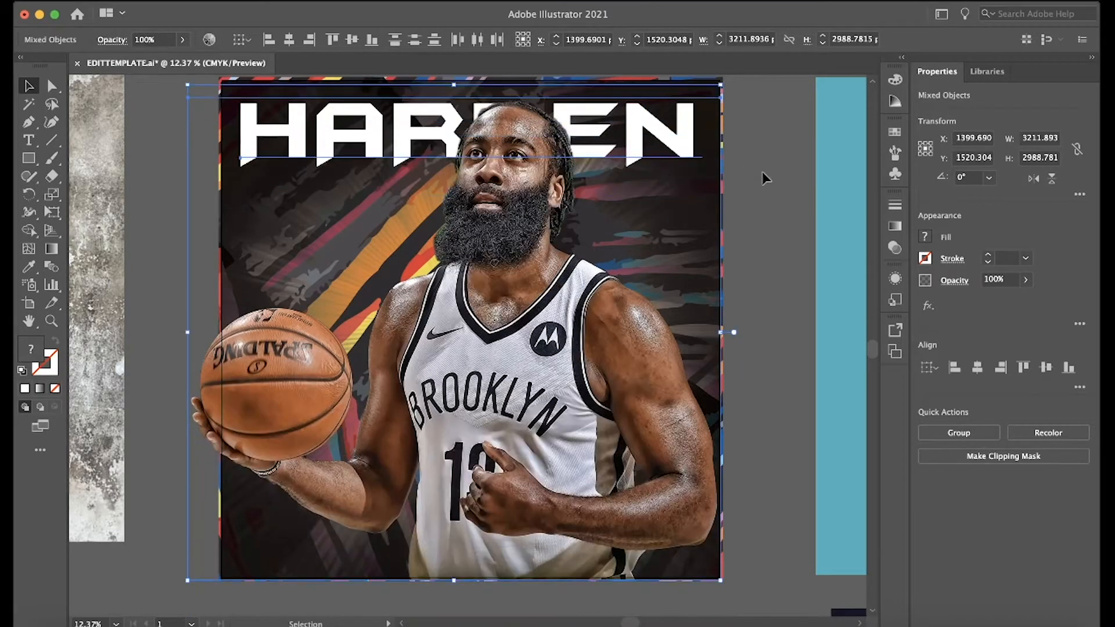
Lower the player cutout to about Y 1791 px and place a copy of the HARDEN text directly below the original.
{"action": "left_click", "coordinate": [767, 179]}
{"action": "left_click", "coordinate": [679, 138]}
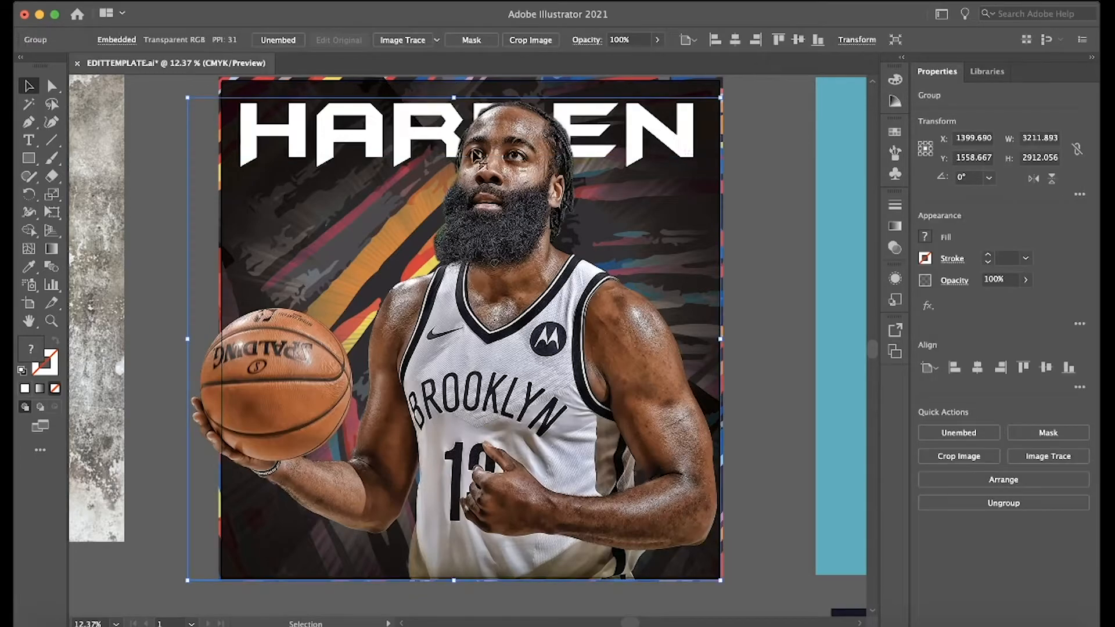
{"action": "left_click_drag", "start_coordinate": [402, 152], "coordinate": [404, 191]}
{"action": "left_click", "coordinate": [352, 134]}
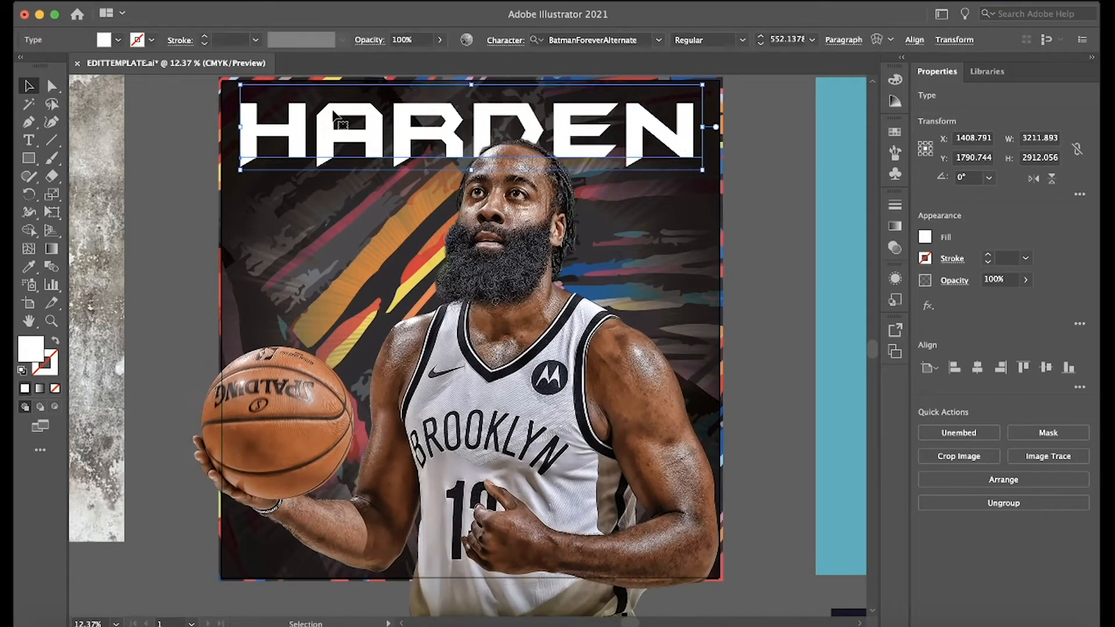
{"action": "left_click_drag", "start_coordinate": [338, 120], "coordinate": [471, 168]}
{"action": "key", "text": "Delete"}
Move the player cutout aside to about X 2860 px and duplicate the HARDEN text down the artboard to make six stacked rows.
{"action": "left_click_drag", "start_coordinate": [584, 320], "coordinate": [898, 327]}
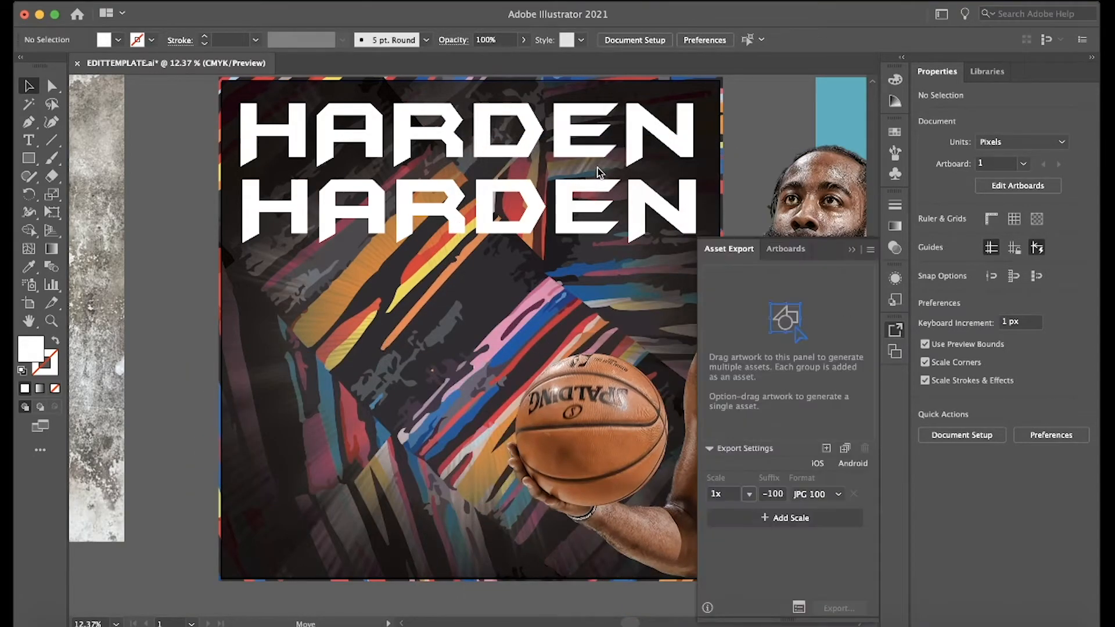
{"action": "left_click", "coordinate": [852, 251]}
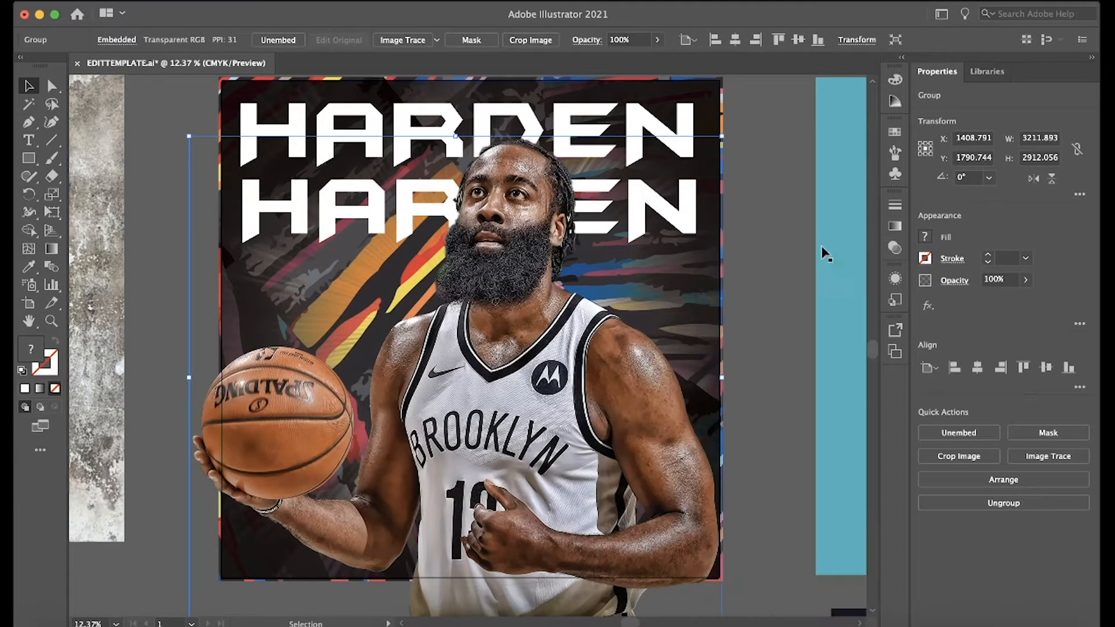
{"action": "left_click_drag", "start_coordinate": [533, 338], "coordinate": [774, 363]}
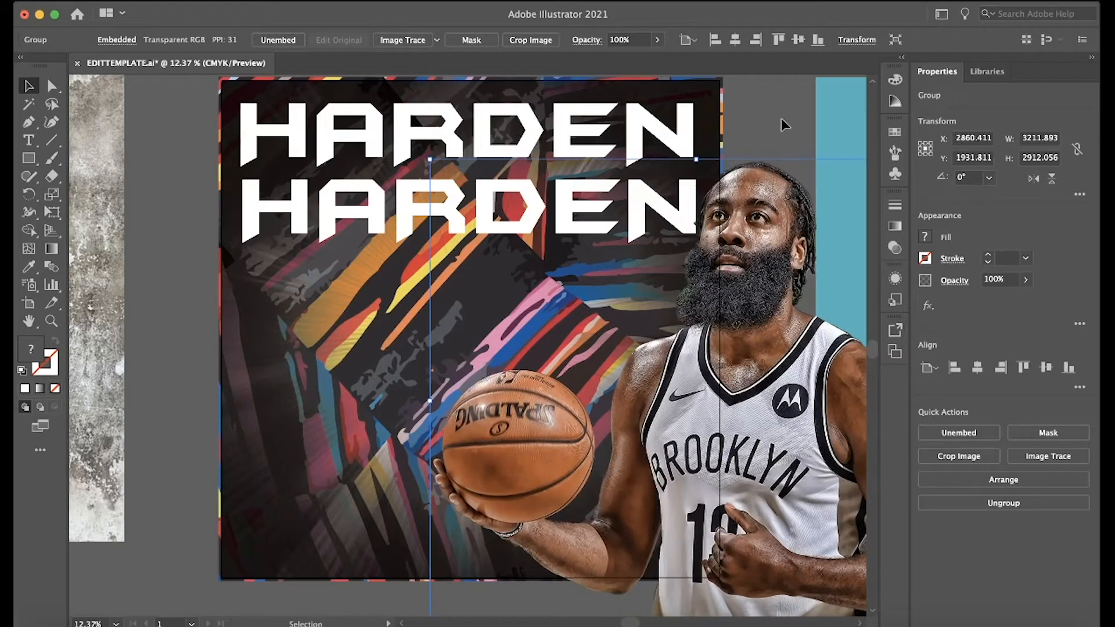
{"action": "left_click", "coordinate": [787, 102]}
{"action": "left_click_drag", "start_coordinate": [251, 214], "coordinate": [254, 292]}
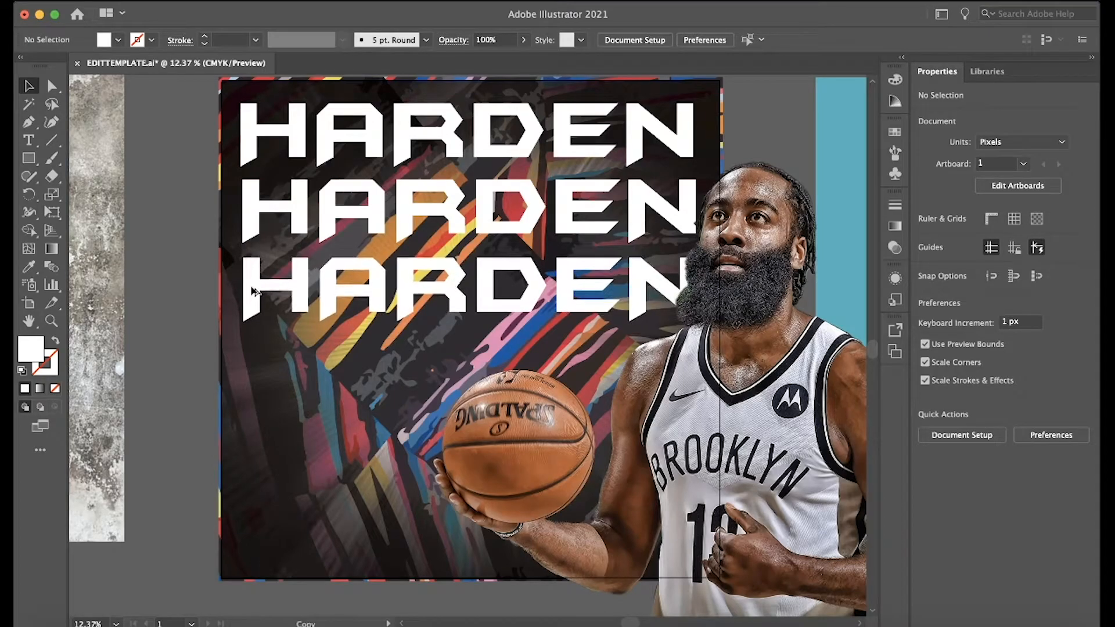
{"action": "left_click", "coordinate": [293, 211]}
{"action": "left_click_drag", "start_coordinate": [299, 291], "coordinate": [296, 533]}
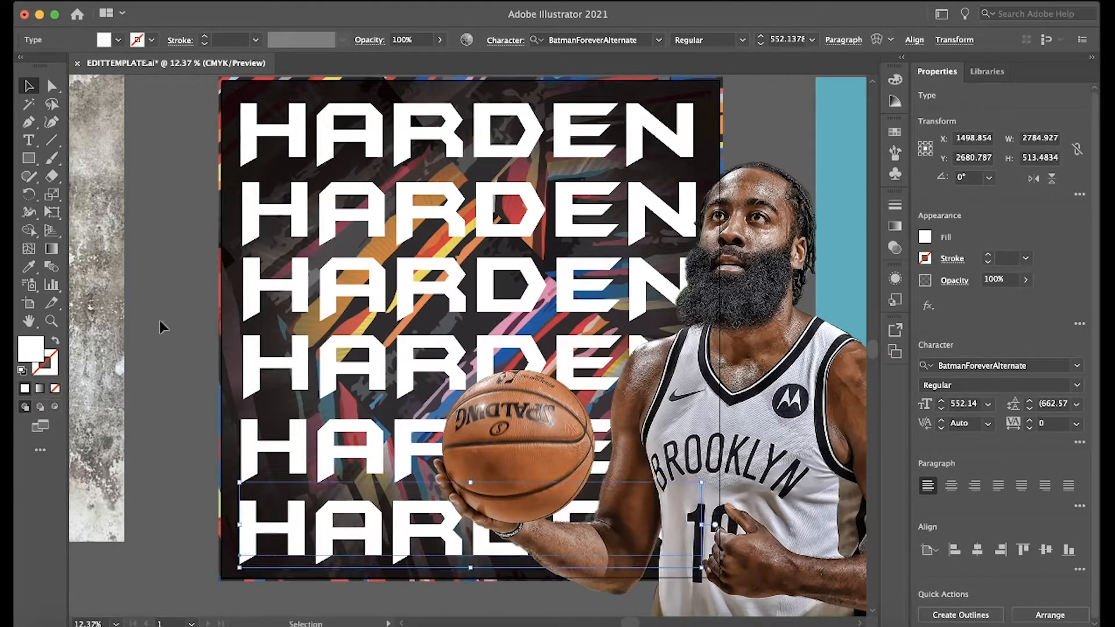
{"action": "left_click", "coordinate": [144, 292]}
Select all six HARDEN text rows and send them backward so they blend into the pattern artwork.
{"action": "left_click", "coordinate": [296, 159]}
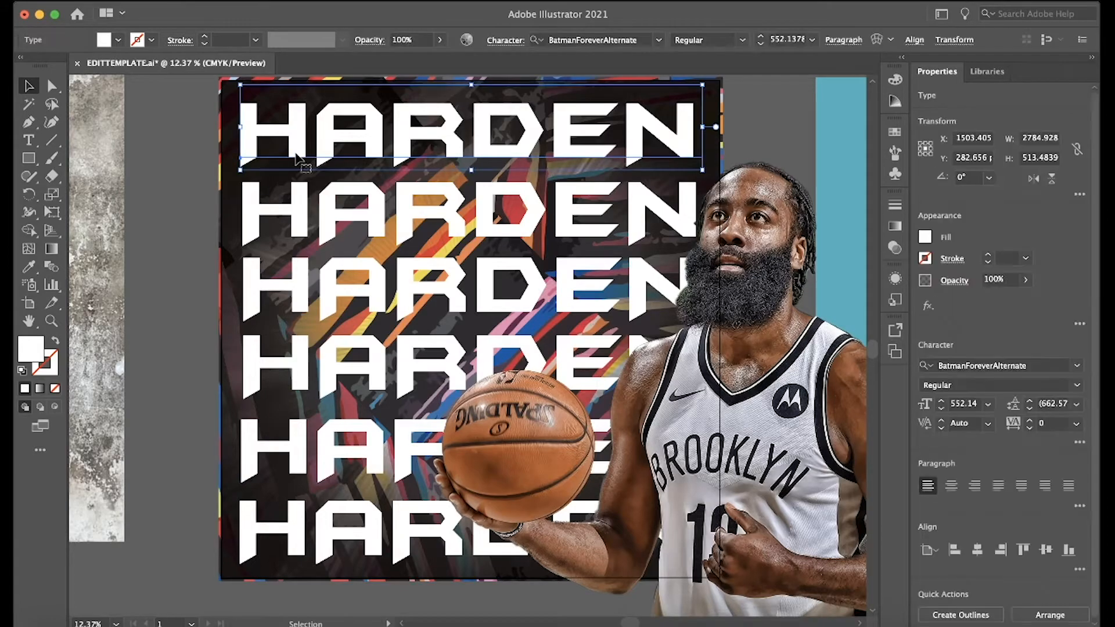
{"action": "left_click", "coordinate": [302, 207], "text": "shift"}
{"action": "left_click", "coordinate": [301, 270], "text": "shift"}
{"action": "left_click", "coordinate": [301, 359], "text": "shift"}
{"action": "left_click", "coordinate": [302, 450], "text": "shift"}
{"action": "left_click", "coordinate": [298, 526], "text": "shift"}
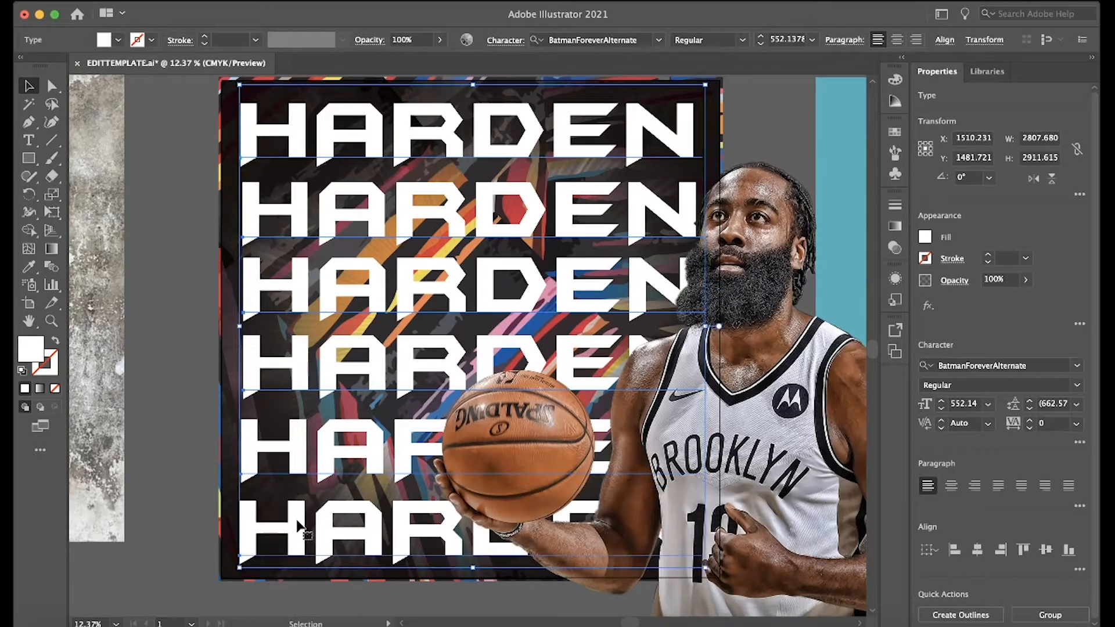
{"action": "key", "text": "a"}
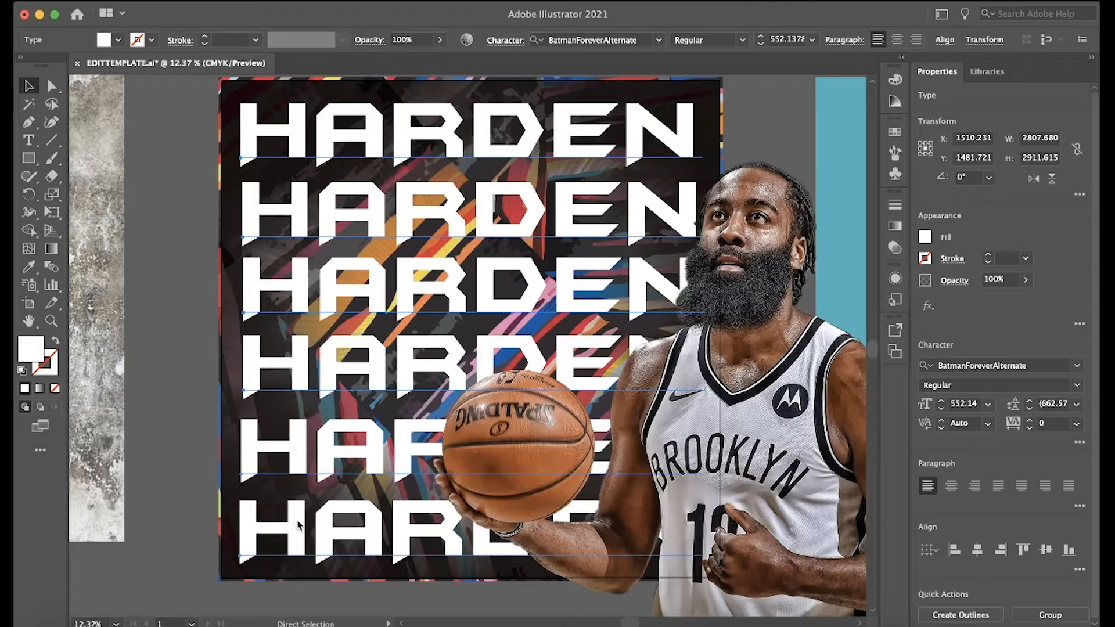
{"action": "key", "text": "super+["}
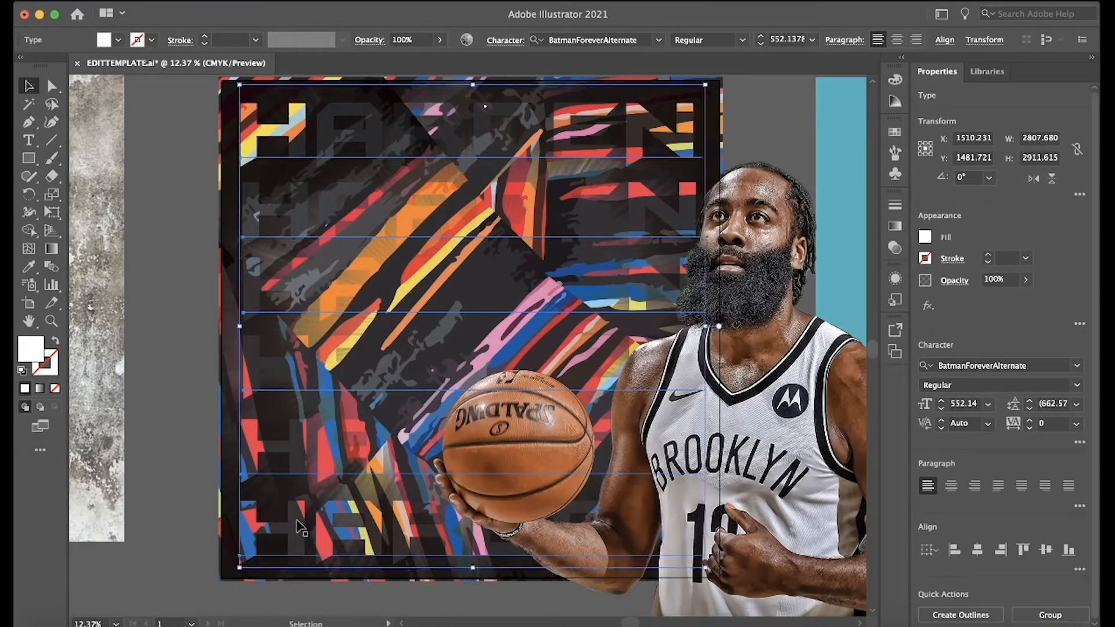
{"action": "left_click", "coordinate": [181, 321]}
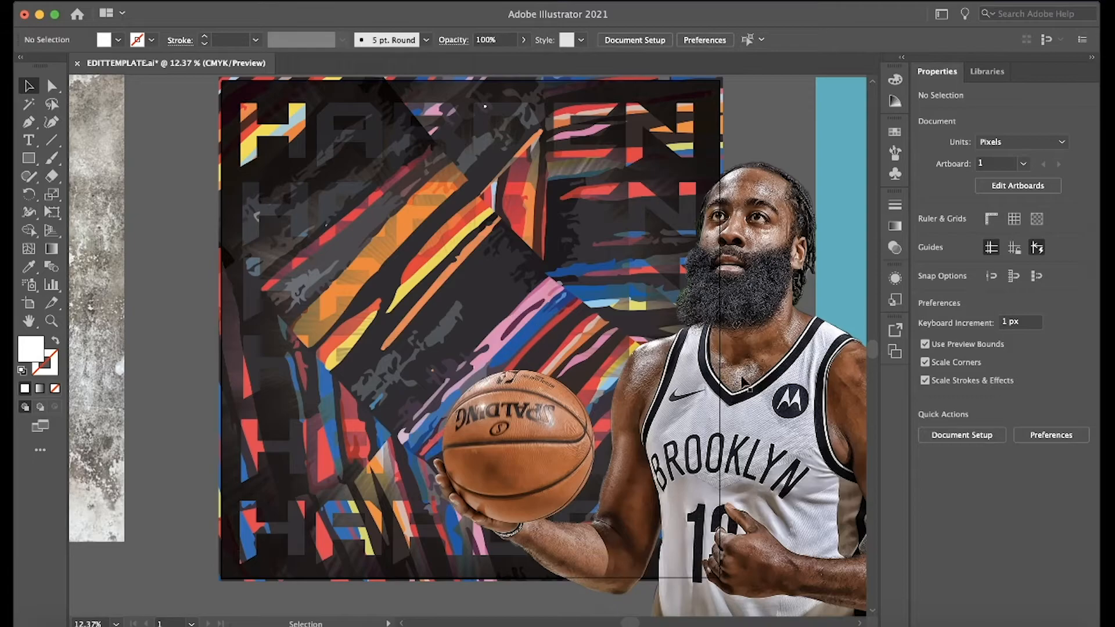
Move the player cutout back over the artboard, centered at about X 1441 px and Y 1531 px.
{"action": "left_click_drag", "start_coordinate": [752, 394], "coordinate": [525, 324]}
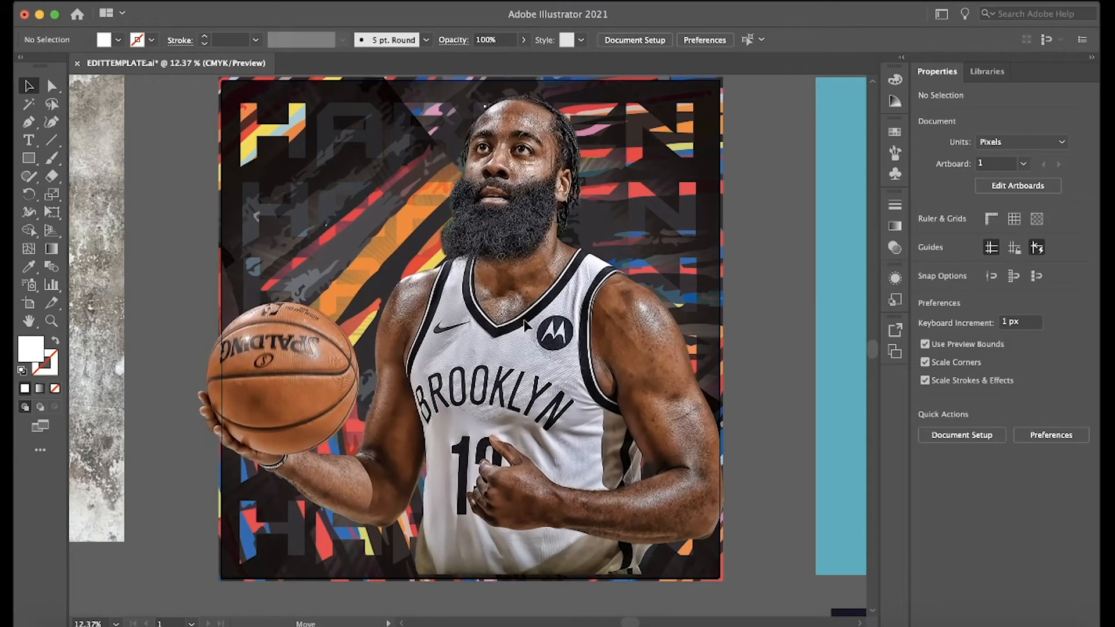
{"action": "left_click_drag", "start_coordinate": [524, 320], "coordinate": [524, 322]}
{"action": "left_click", "coordinate": [759, 283]}
{"action": "key", "text": "super+minus"}
{"action": "scroll", "coordinate": [759, 283], "scroll_direction": "up", "scroll_amount": 2}
{"action": "scroll", "coordinate": [759, 283], "scroll_direction": "up", "scroll_amount": 1}
{"action": "scroll", "coordinate": [758, 283], "scroll_direction": "left", "scroll_amount": 1}
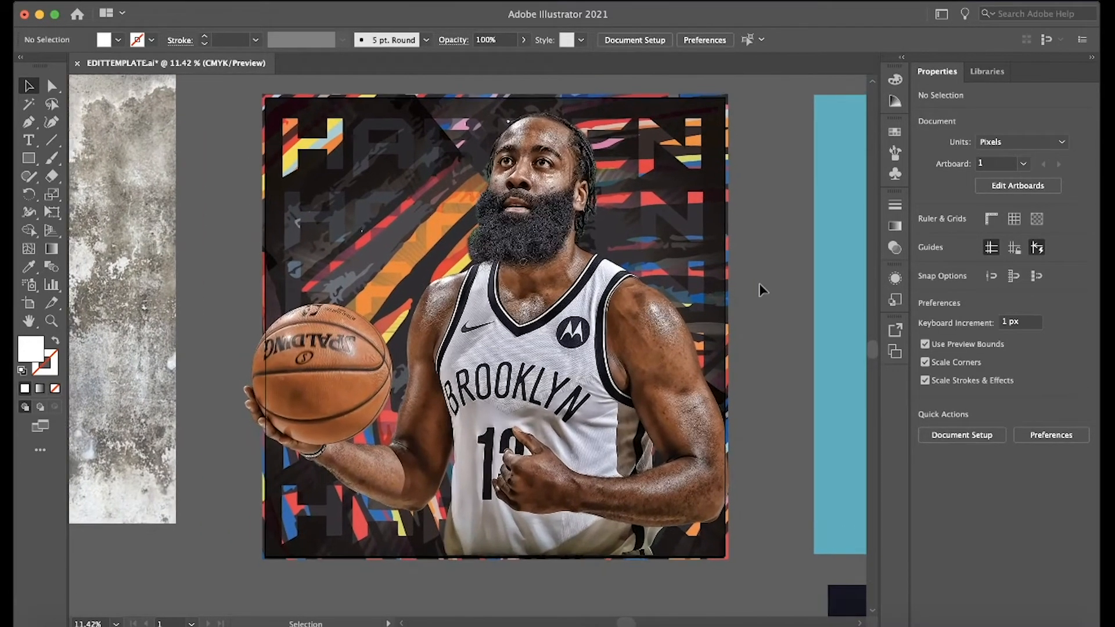
Add an Outer Glow effect to the player cutout in Screen mode with 100% opacity.
{"action": "left_click", "coordinate": [567, 233]}
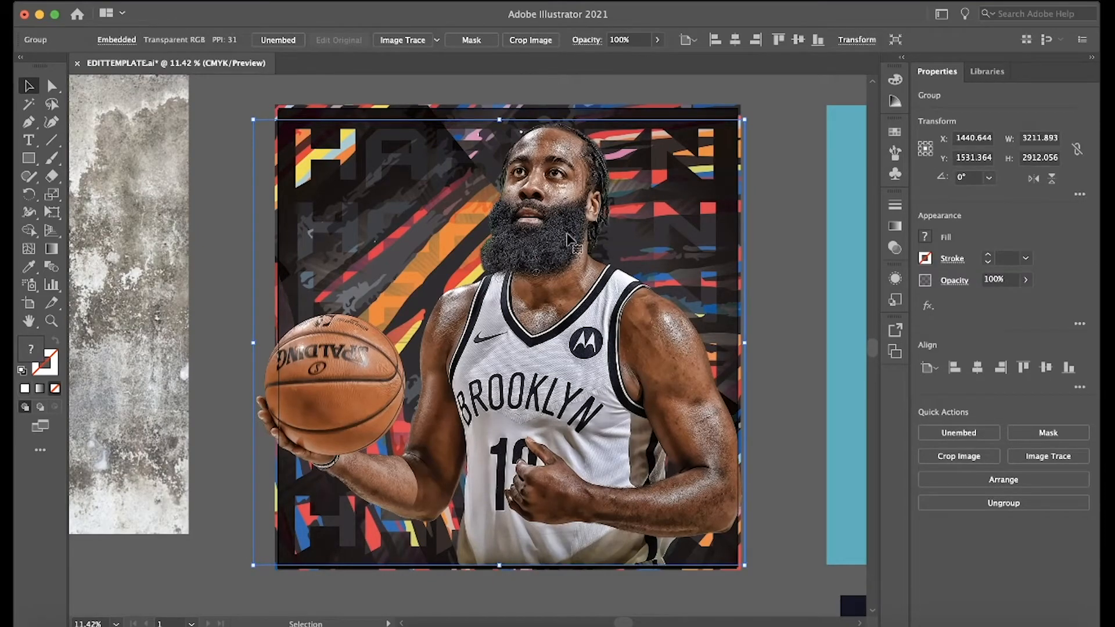
{"action": "left_click", "coordinate": [356, 0]}
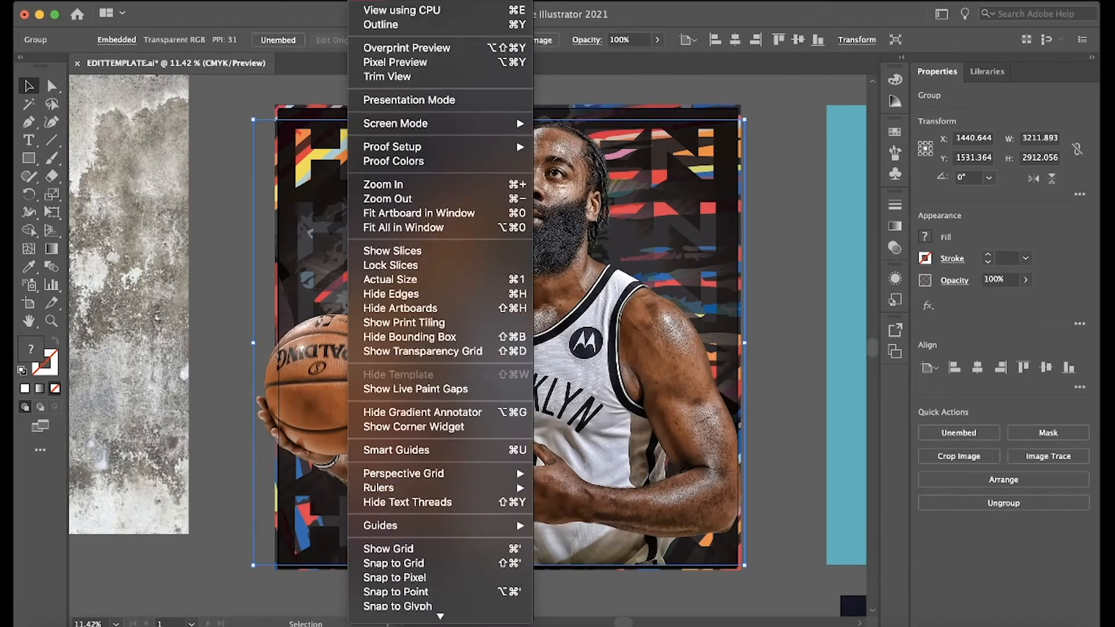
{"action": "mouse_move", "coordinate": [323, 0]}
{"action": "mouse_move", "coordinate": [374, 187]}
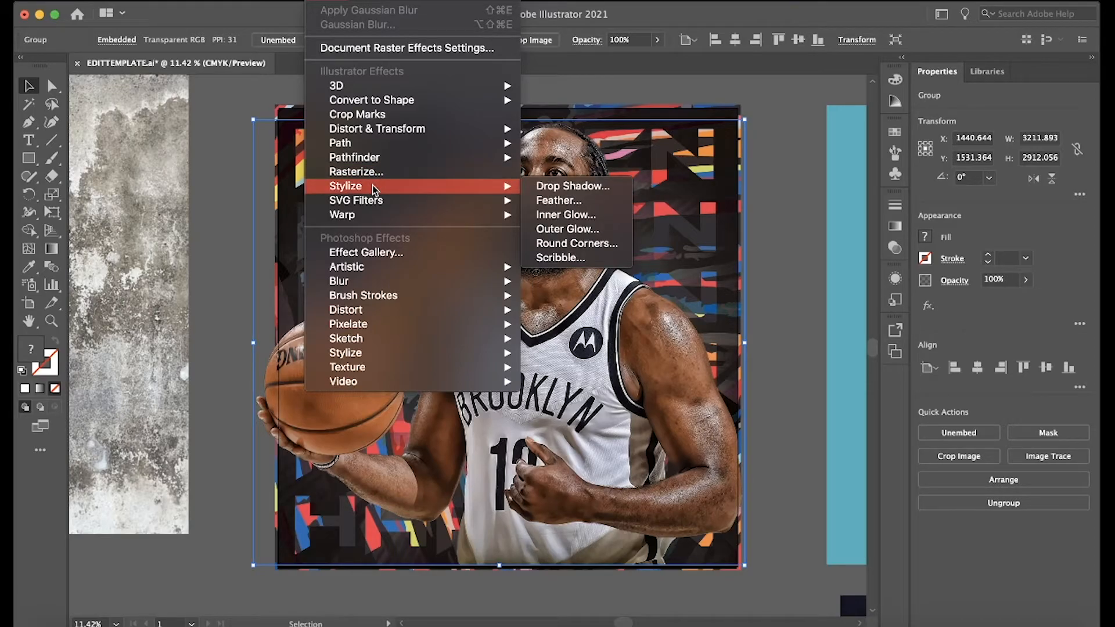
{"action": "left_click", "coordinate": [547, 229]}
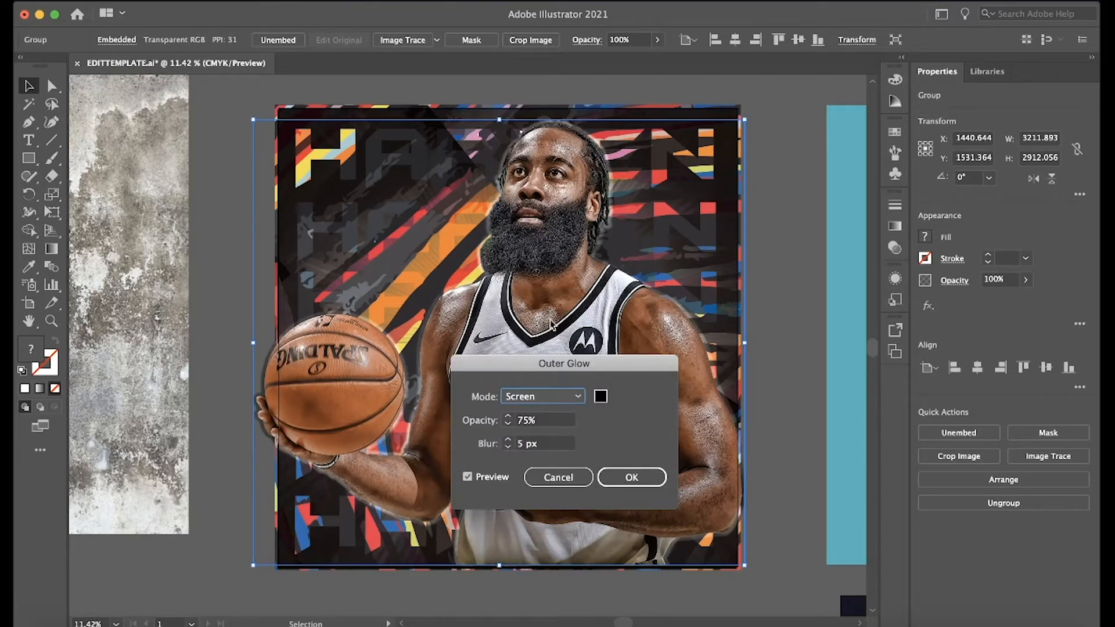
{"action": "left_click_drag", "start_coordinate": [558, 366], "coordinate": [670, 364]}
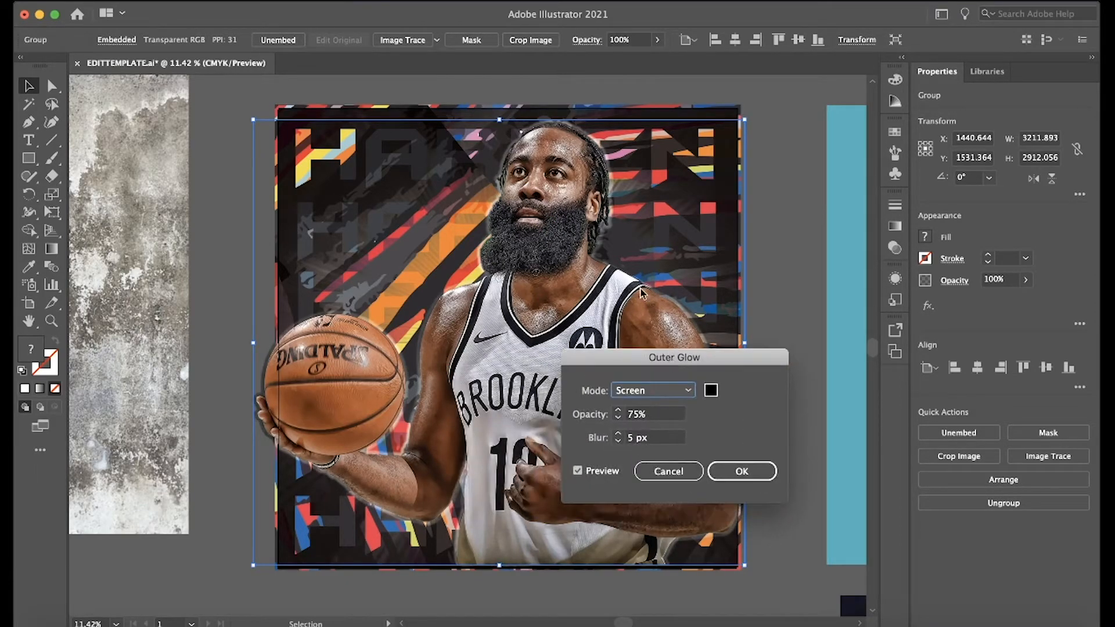
{"action": "left_click", "coordinate": [633, 414]}
{"action": "double_click", "coordinate": [633, 414]}
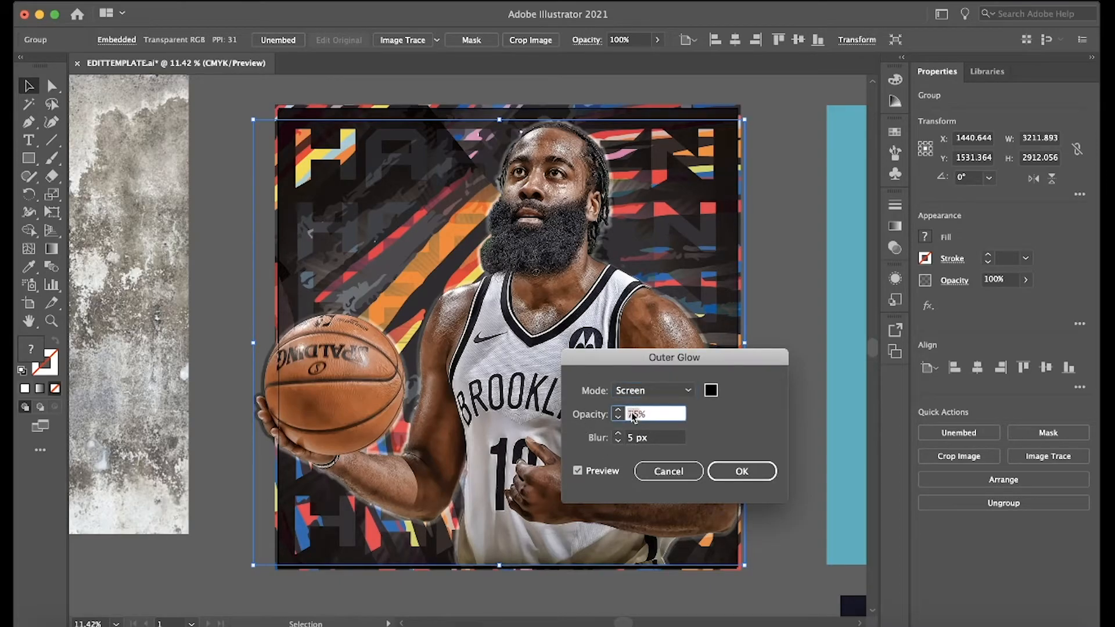
{"action": "type", "text": "100"}
Set the Outer Glow blur to 144 px and apply the effect to the player cutout.
{"action": "left_click", "coordinate": [632, 438]}
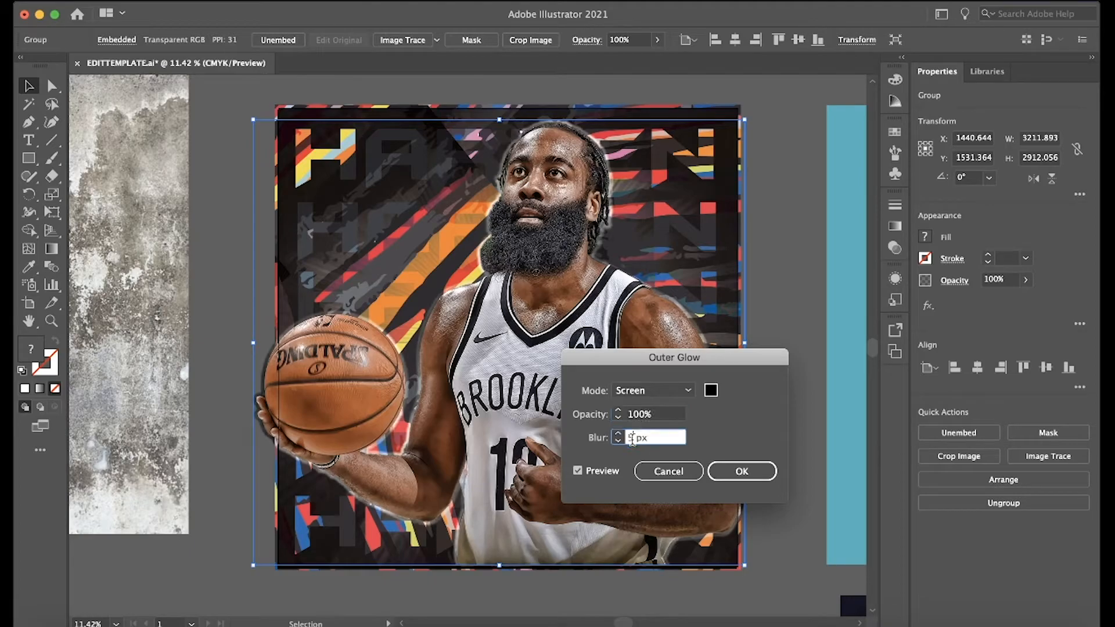
{"action": "key", "text": "BackSpace"}
{"action": "type", "text": "200"}
{"action": "left_click", "coordinate": [655, 416]}
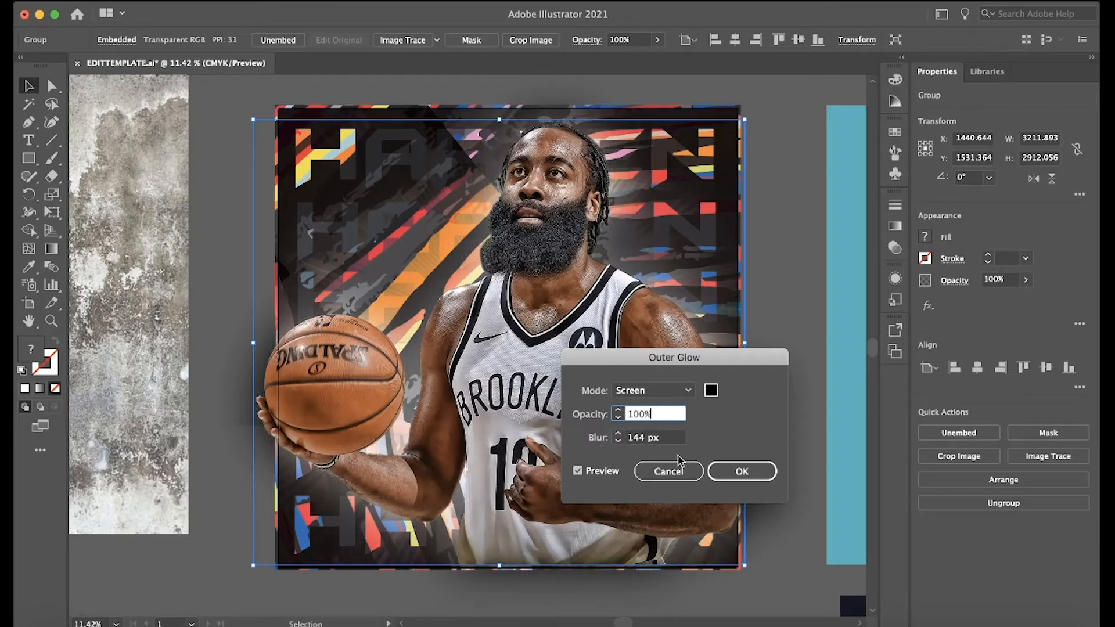
{"action": "left_click", "coordinate": [733, 468]}
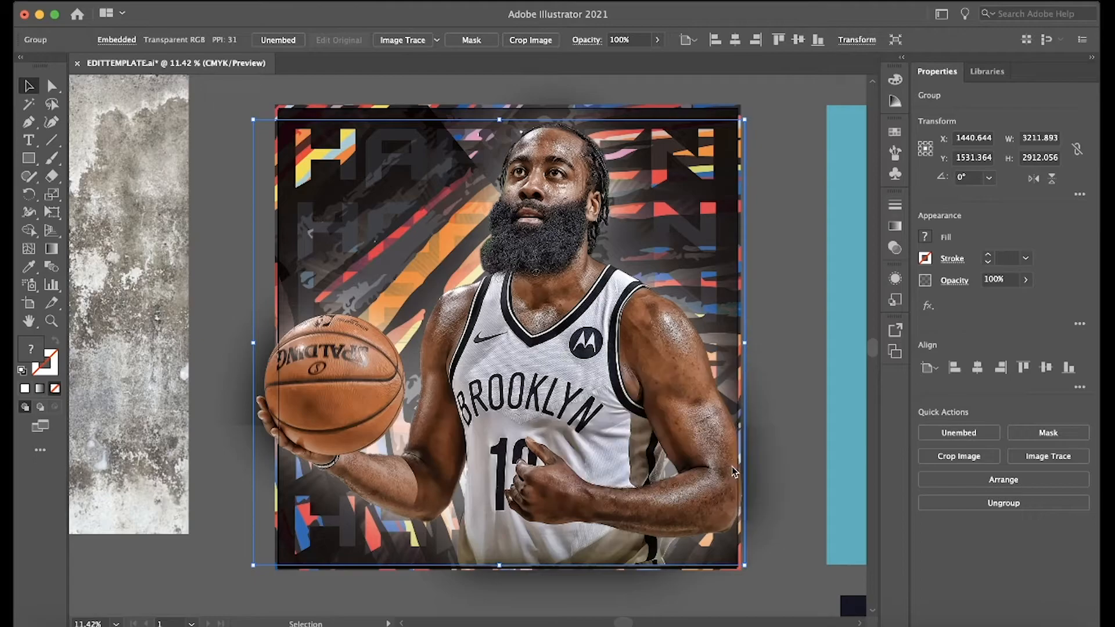
{"action": "left_click", "coordinate": [820, 326]}
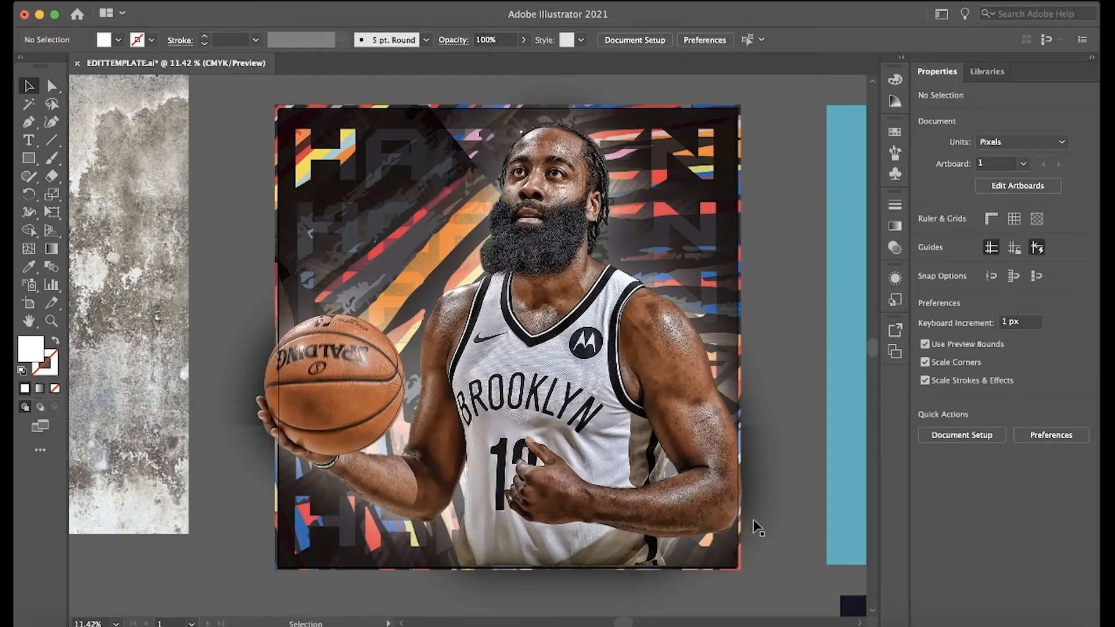
Move the BUZZERBEATERFX text from above the artboard into the artboard's upper-left corner, above the first HARDEN row.
{"action": "scroll", "coordinate": [765, 503], "scroll_direction": "down", "scroll_amount": 3}
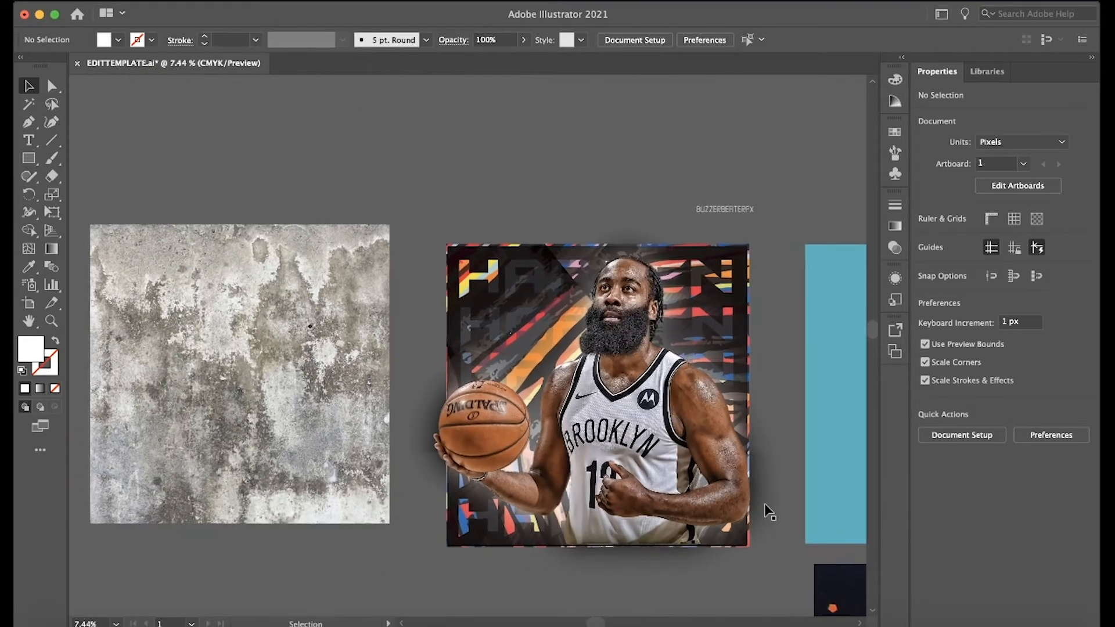
{"action": "scroll", "coordinate": [764, 488], "scroll_direction": "up", "scroll_amount": 2}
{"action": "left_click_drag", "start_coordinate": [731, 125], "coordinate": [419, 180]}
{"action": "left_click", "coordinate": [543, 82]}
{"action": "scroll", "coordinate": [599, 117], "scroll_direction": "up", "scroll_amount": 2}
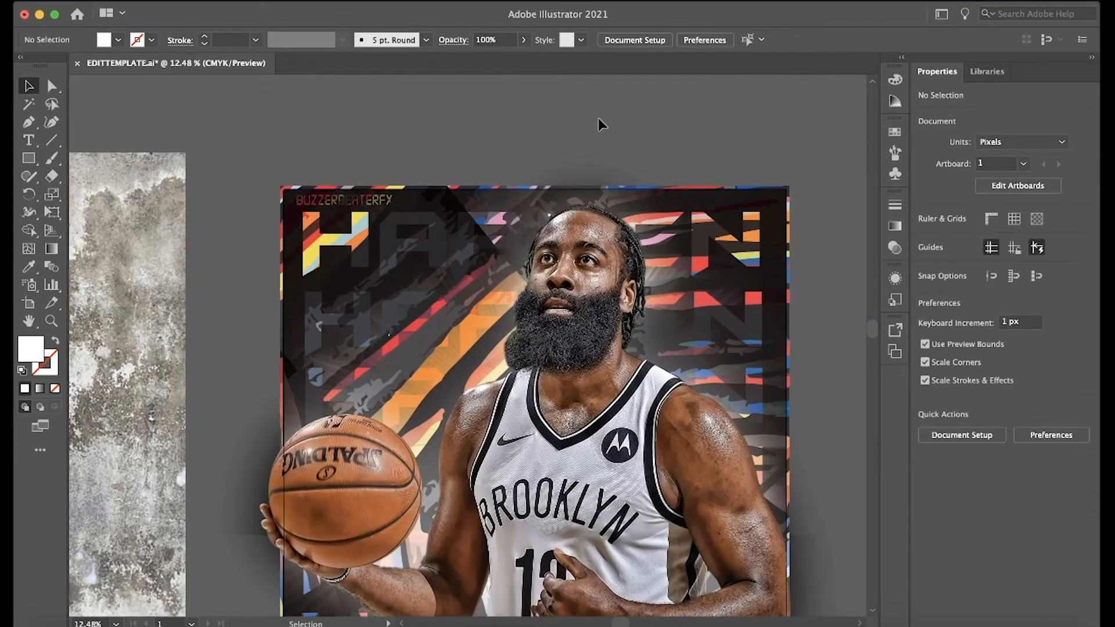
Set up an Export As of the artwork in JPEG format using all artboards.
{"action": "scroll", "coordinate": [598, 117], "scroll_direction": "down", "scroll_amount": 3}
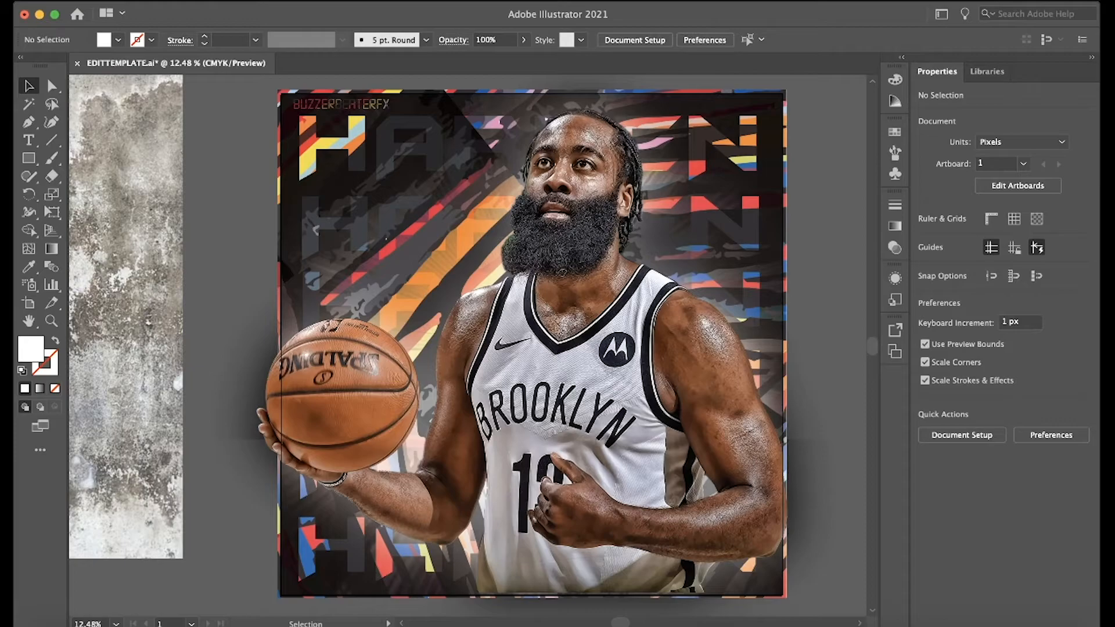
{"action": "left_click", "coordinate": [127, 1]}
{"action": "mouse_move", "coordinate": [167, 262]}
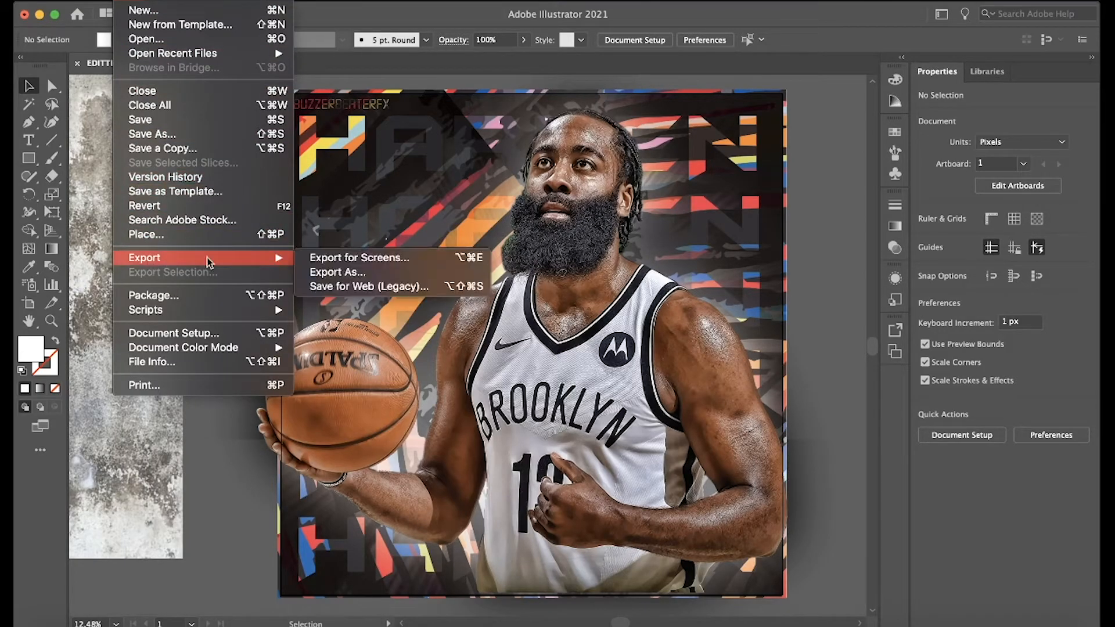
{"action": "left_click", "coordinate": [313, 274]}
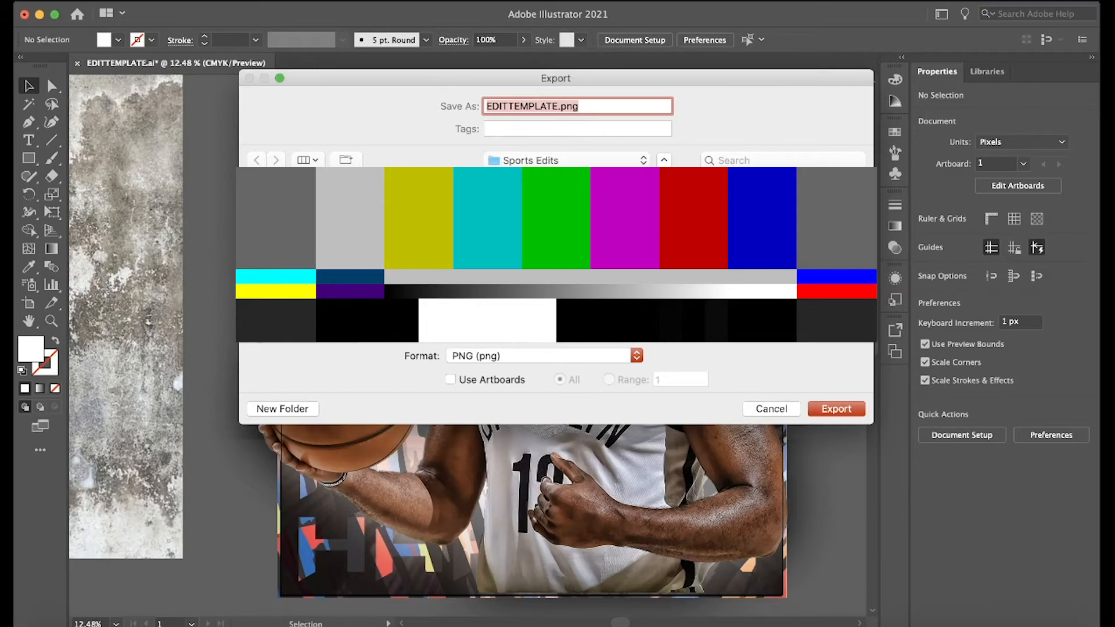
{"action": "left_click", "coordinate": [413, 341]}
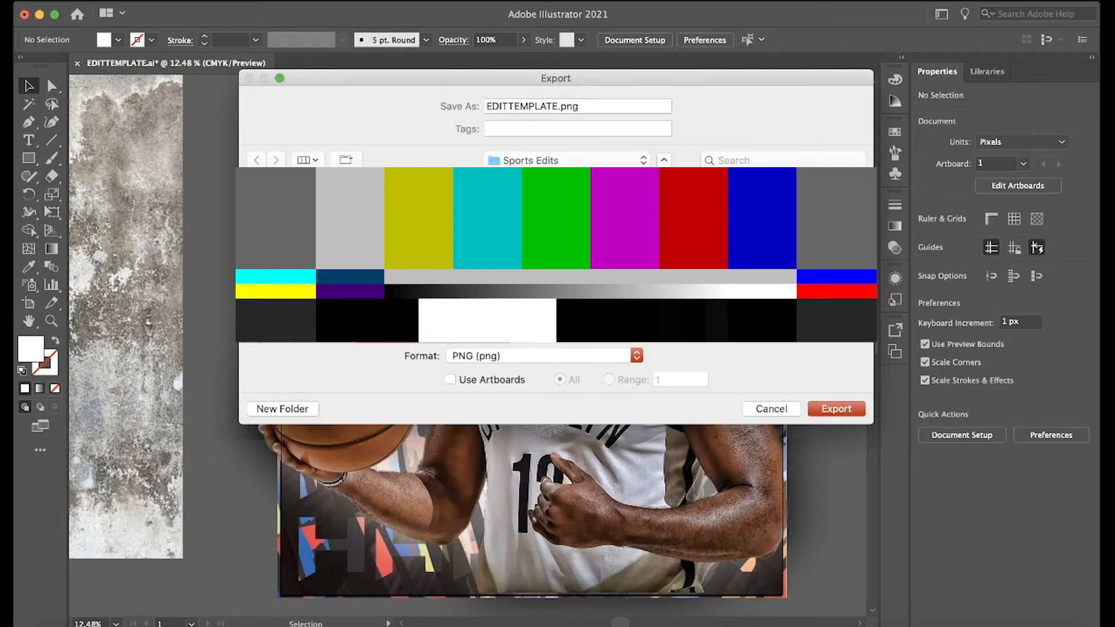
{"action": "left_click", "coordinate": [486, 359]}
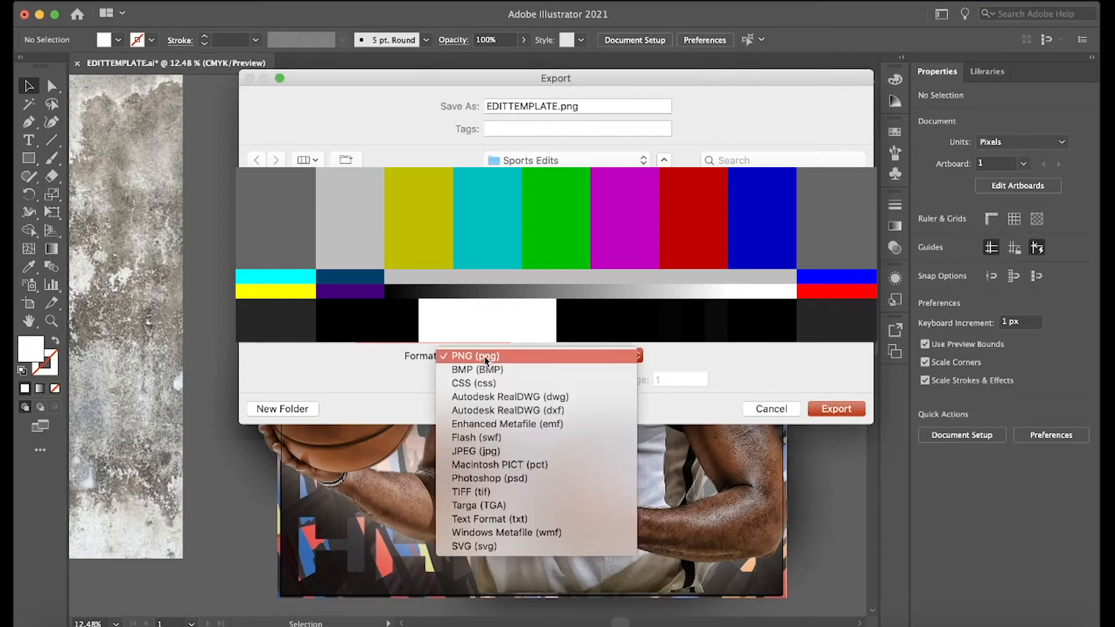
{"action": "left_click", "coordinate": [490, 452]}
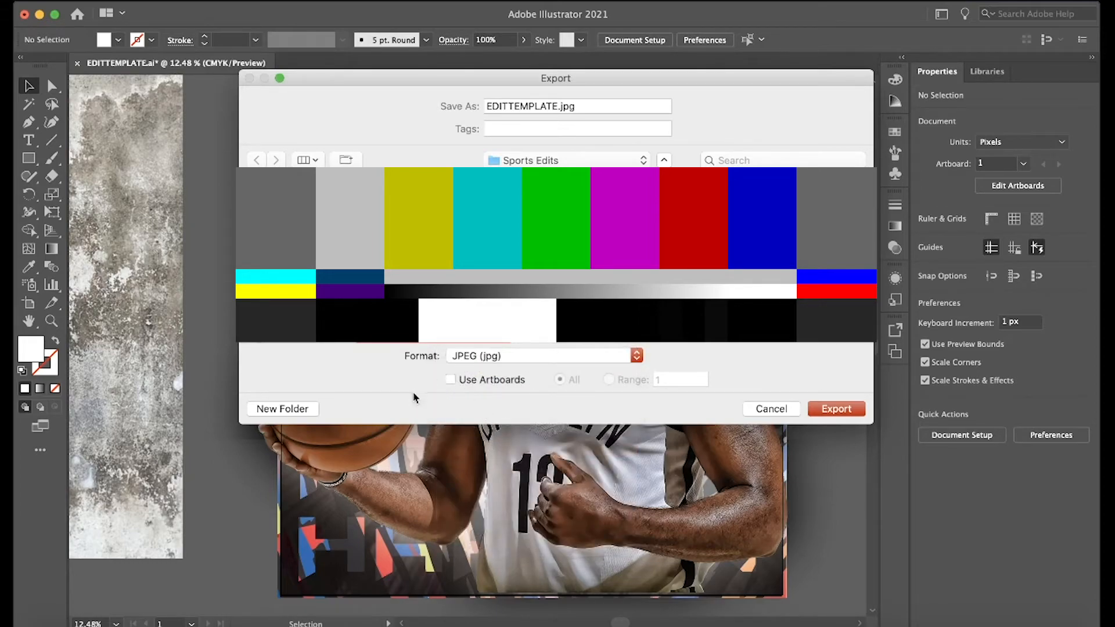
{"action": "left_click", "coordinate": [451, 381]}
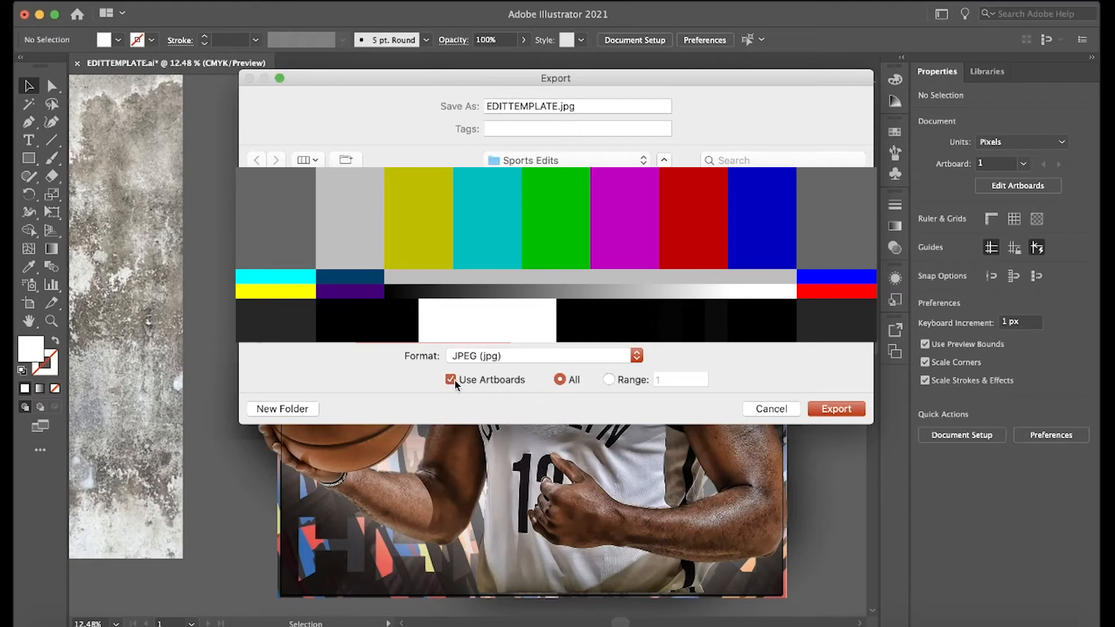
Name the export file JamesHardenNets in the Sports Edits folder and start the export.
{"action": "left_click", "coordinate": [556, 105]}
{"action": "key", "text": "BackSpace"}
{"action": "key", "text": "BackSpace"}
{"action": "key", "text": "BackSpace"}
{"action": "key", "text": "BackSpace"}
{"action": "key", "text": "BackSpace"}
{"action": "key", "text": "BackSpace"}
{"action": "key", "text": "BackSpace"}
{"action": "key", "text": "BackSpace"}
{"action": "key", "text": "BackSpace"}
{"action": "key", "text": "BackSpace"}
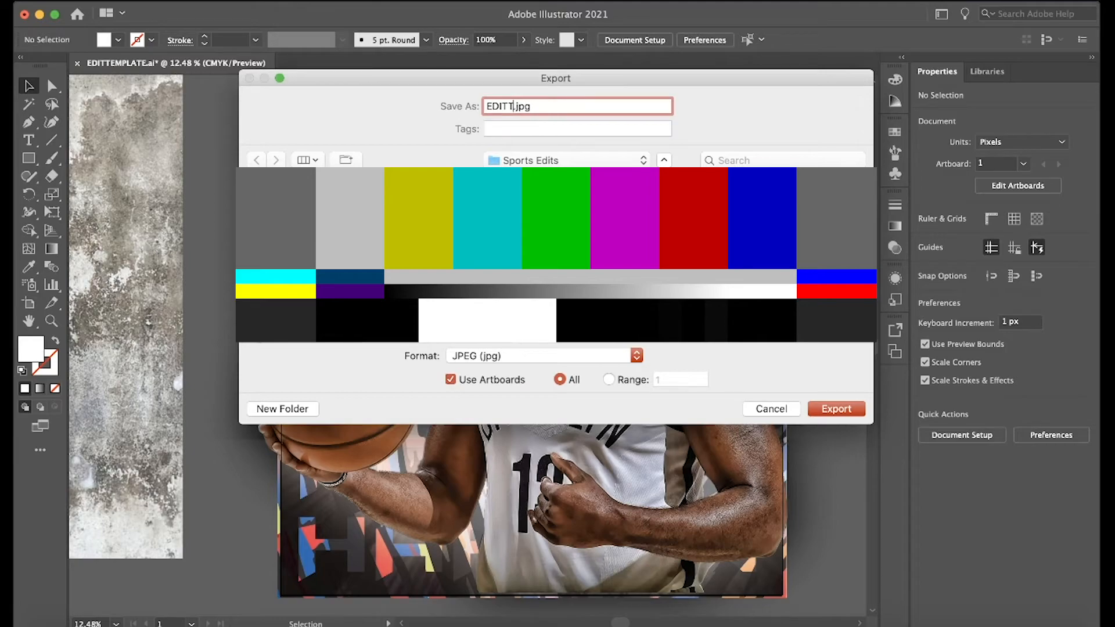
{"action": "key", "text": "BackSpace"}
{"action": "key", "text": "BackSpace"}
{"action": "type", "text": "JamesHardenNets"}
{"action": "left_click", "coordinate": [836, 409]}
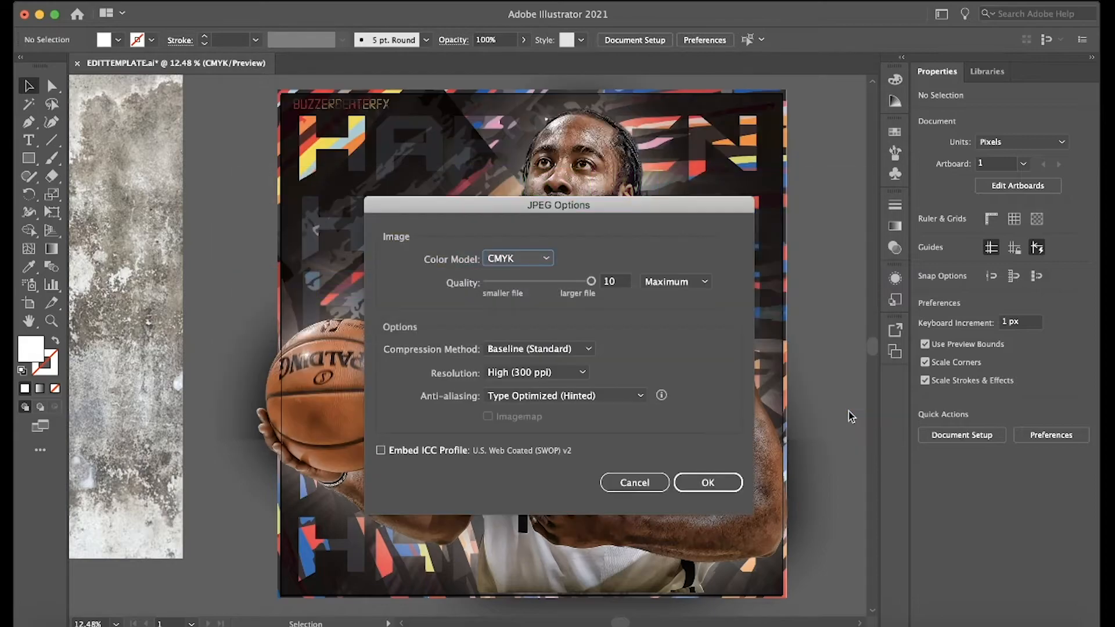
Set the JPEG color model to RGB and complete the export at Maximum quality and 300 ppi.
{"action": "left_click", "coordinate": [509, 258]}
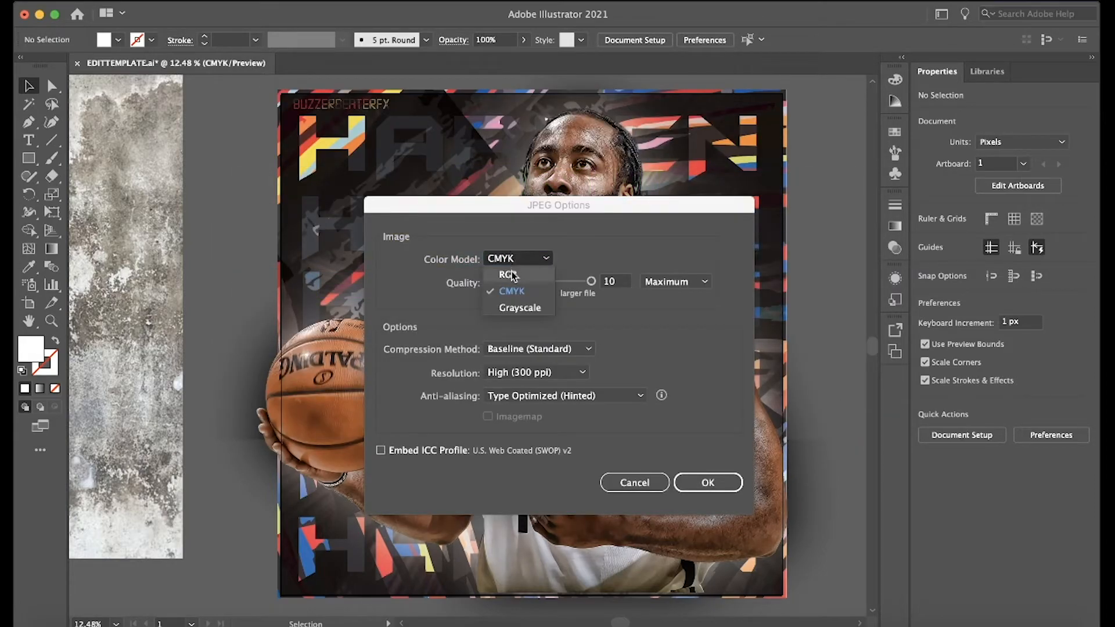
{"action": "left_click", "coordinate": [511, 273]}
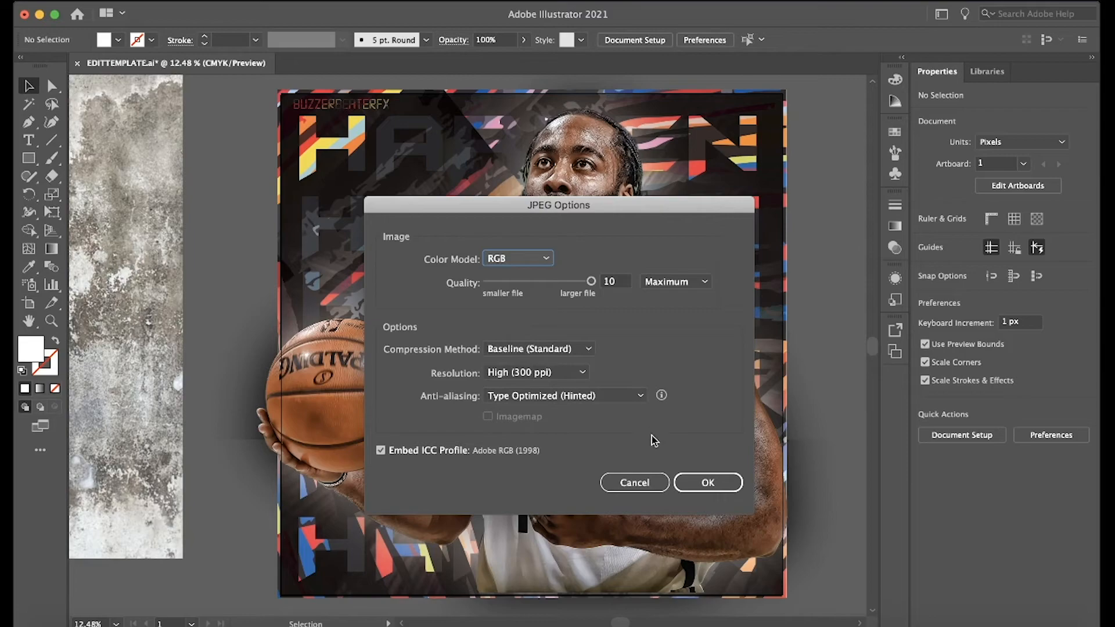
{"action": "left_click", "coordinate": [720, 483]}
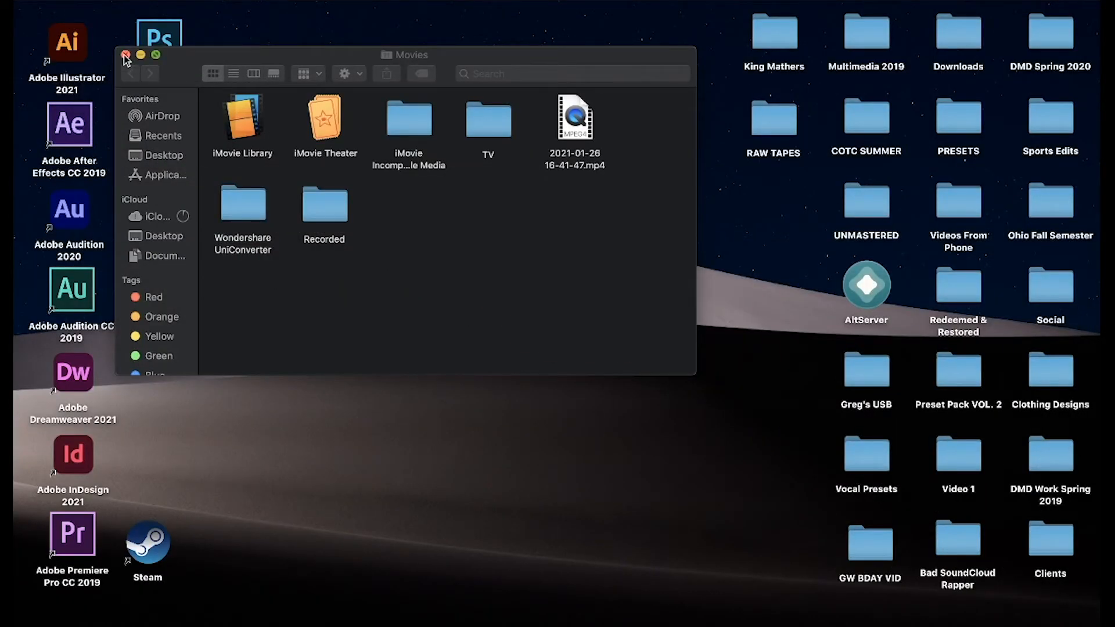
Close the Movies window and open JamesHardenNets-01.jpg from the Sports Edits desktop folder in Preview.
{"action": "left_click", "coordinate": [125, 48]}
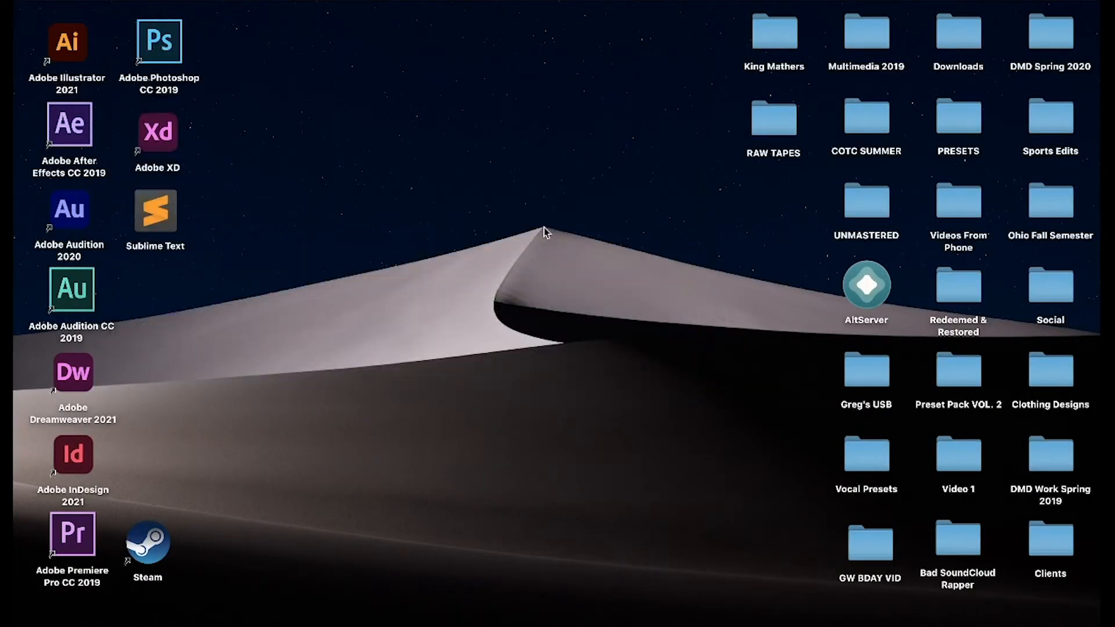
{"action": "left_click", "coordinate": [1053, 137]}
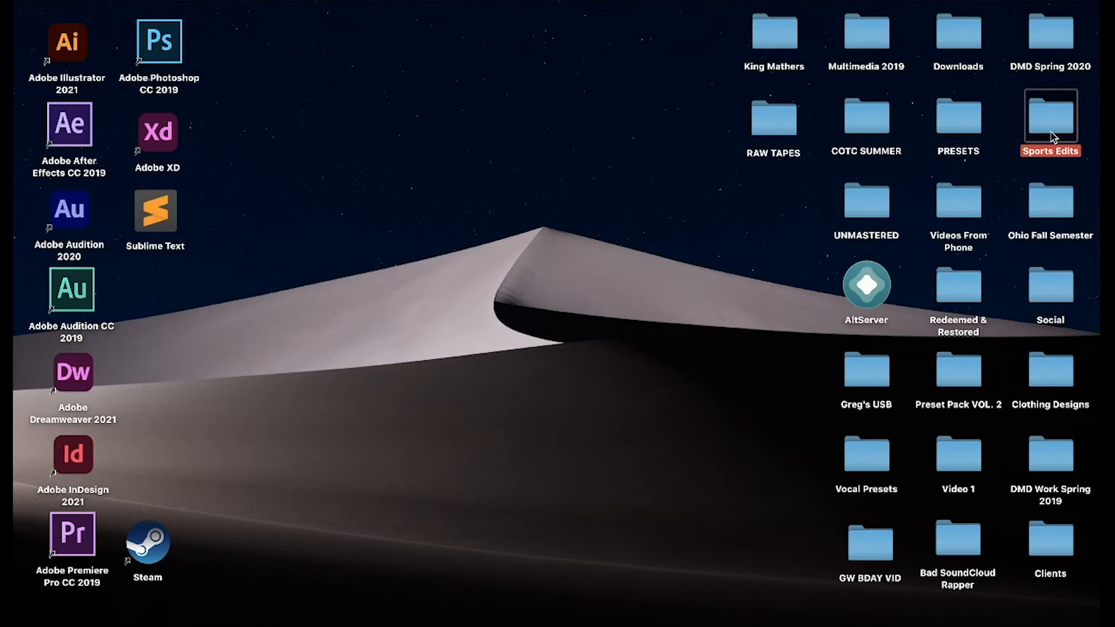
{"action": "double_click", "coordinate": [1054, 137]}
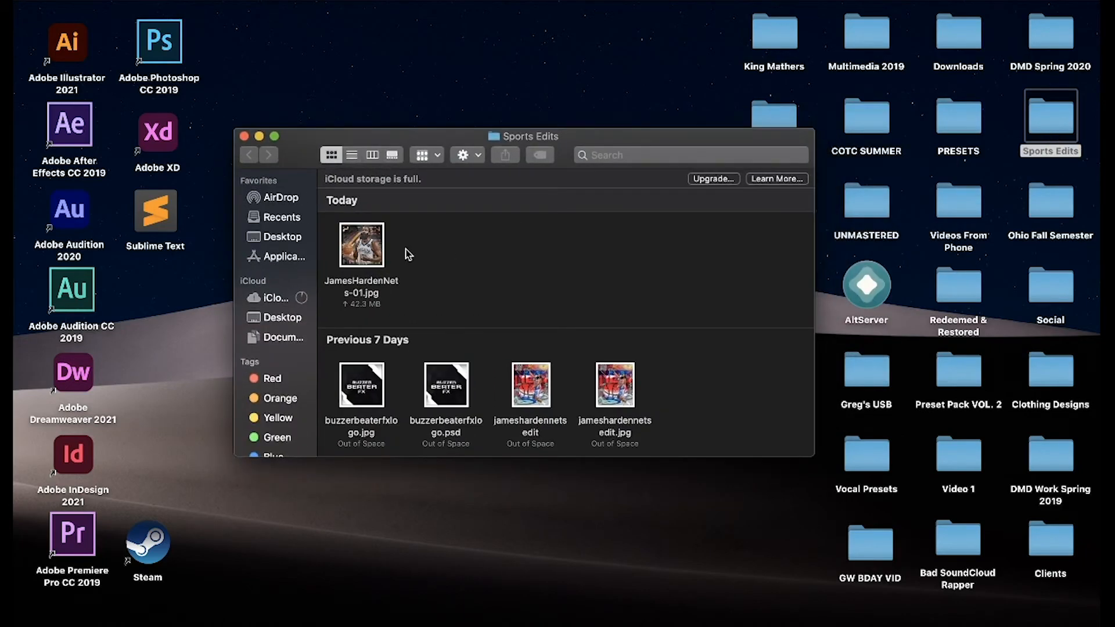
{"action": "left_click", "coordinate": [366, 242]}
{"action": "double_click", "coordinate": [366, 243]}
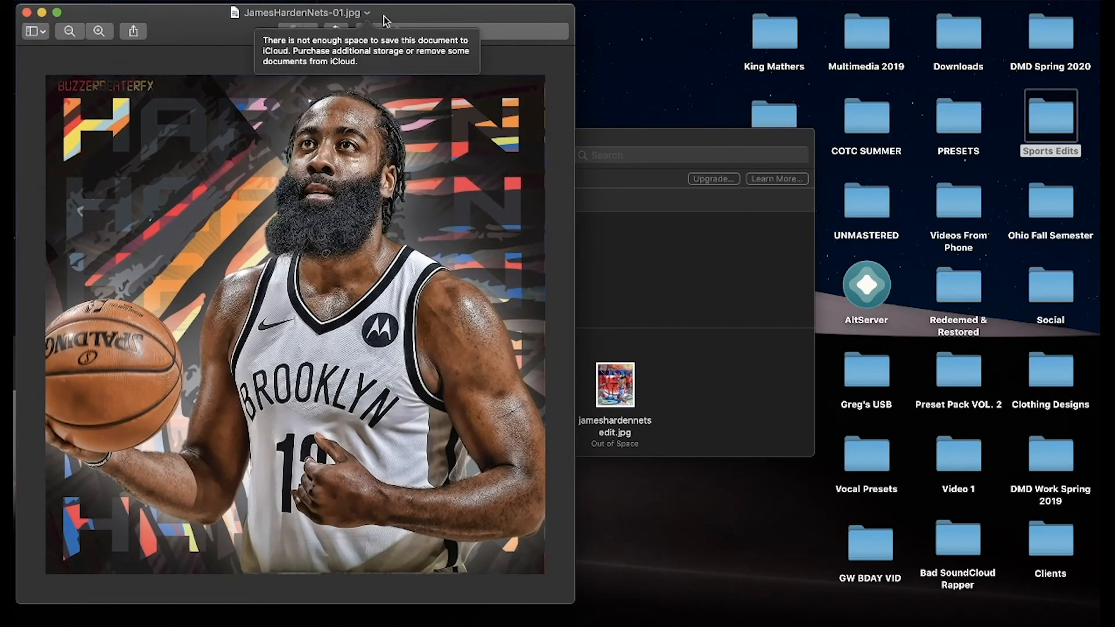
Center the image window on the desktop and extend its height to the screen's lower edge.
{"action": "left_click", "coordinate": [400, 15]}
{"action": "left_click_drag", "start_coordinate": [409, 16], "coordinate": [638, 5]}
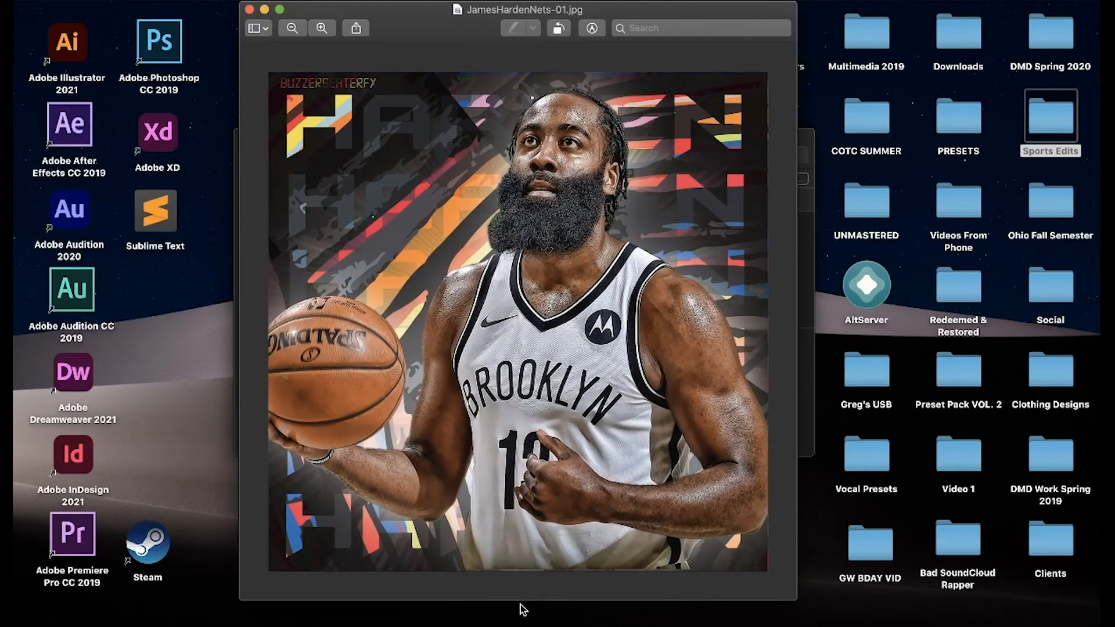
{"action": "left_click_drag", "start_coordinate": [521, 607], "coordinate": [523, 626]}
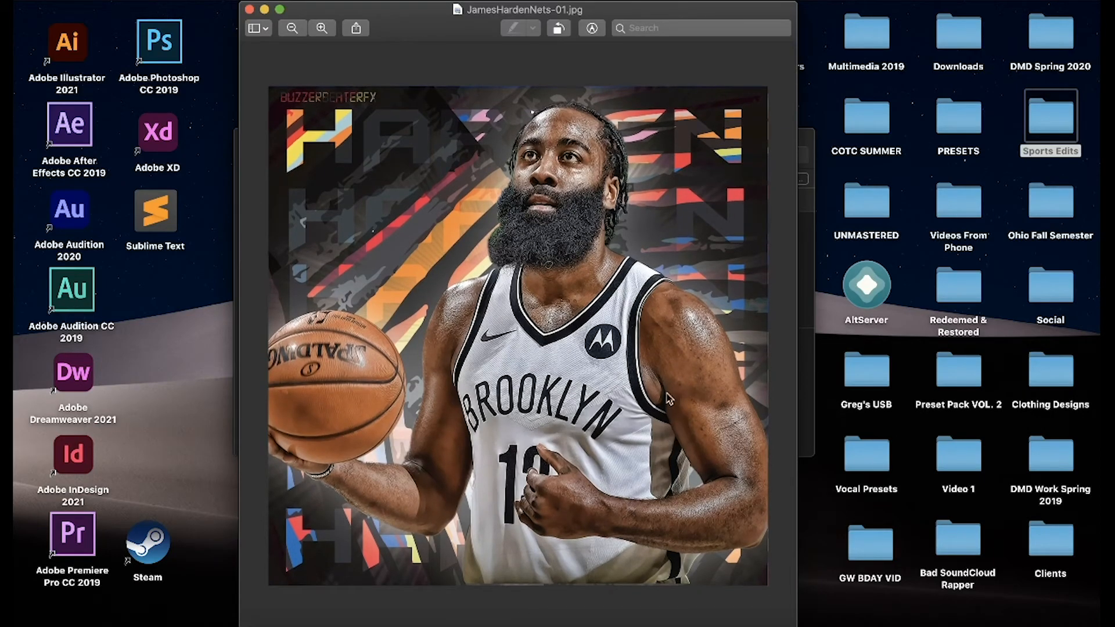
Examine the exported image up close around the jersey and shoulder, including its outer edges.
{"action": "scroll", "coordinate": [781, 281], "scroll_direction": "up", "scroll_amount": 5}
{"action": "scroll", "coordinate": [769, 292], "scroll_direction": "right", "scroll_amount": 1}
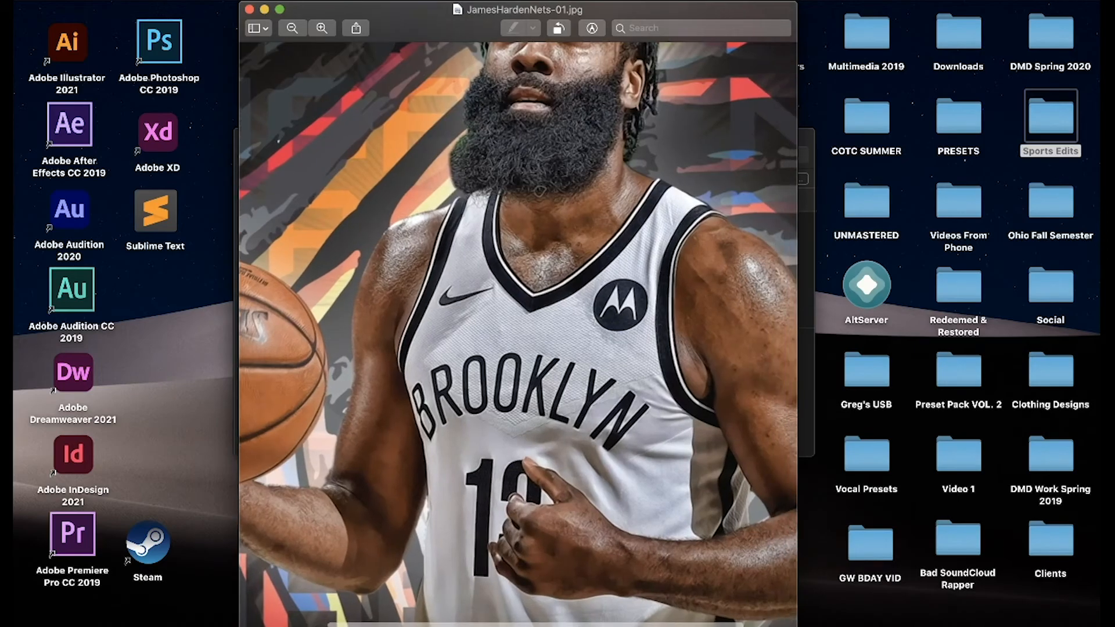
{"action": "scroll", "coordinate": [768, 292], "scroll_direction": "right", "scroll_amount": 3}
{"action": "scroll", "coordinate": [790, 308], "scroll_direction": "up", "scroll_amount": 5}
{"action": "scroll", "coordinate": [790, 308], "scroll_direction": "up", "scroll_amount": 5}
{"action": "scroll", "coordinate": [779, 319], "scroll_direction": "right", "scroll_amount": 2}
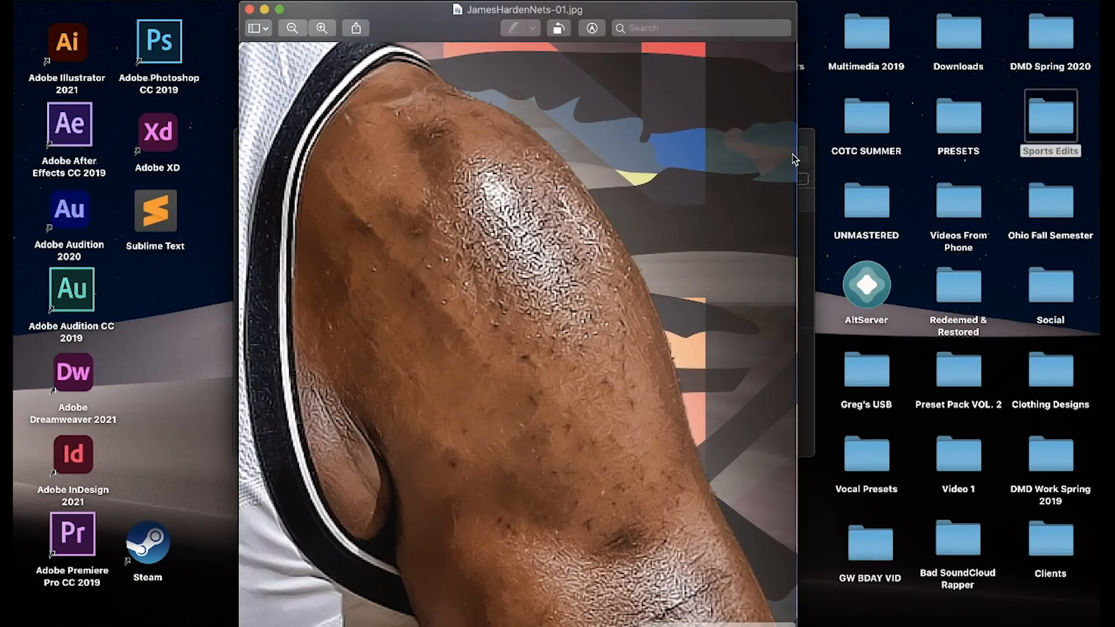
{"action": "scroll", "coordinate": [673, 252], "scroll_direction": "down", "scroll_amount": 10}
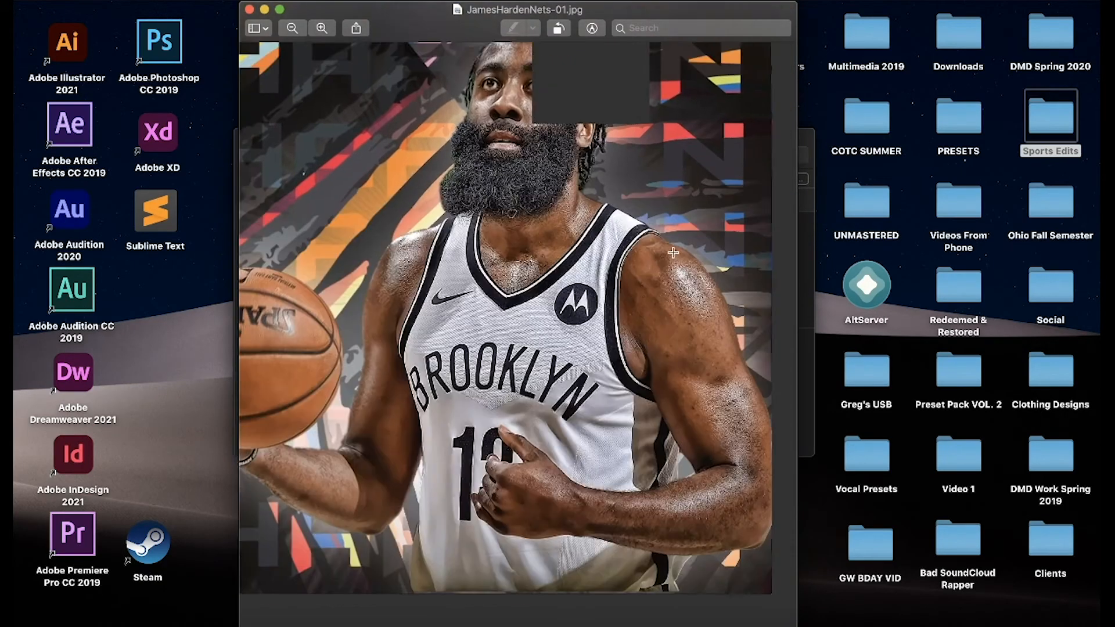
{"action": "scroll", "coordinate": [674, 252], "scroll_direction": "down", "scroll_amount": 5}
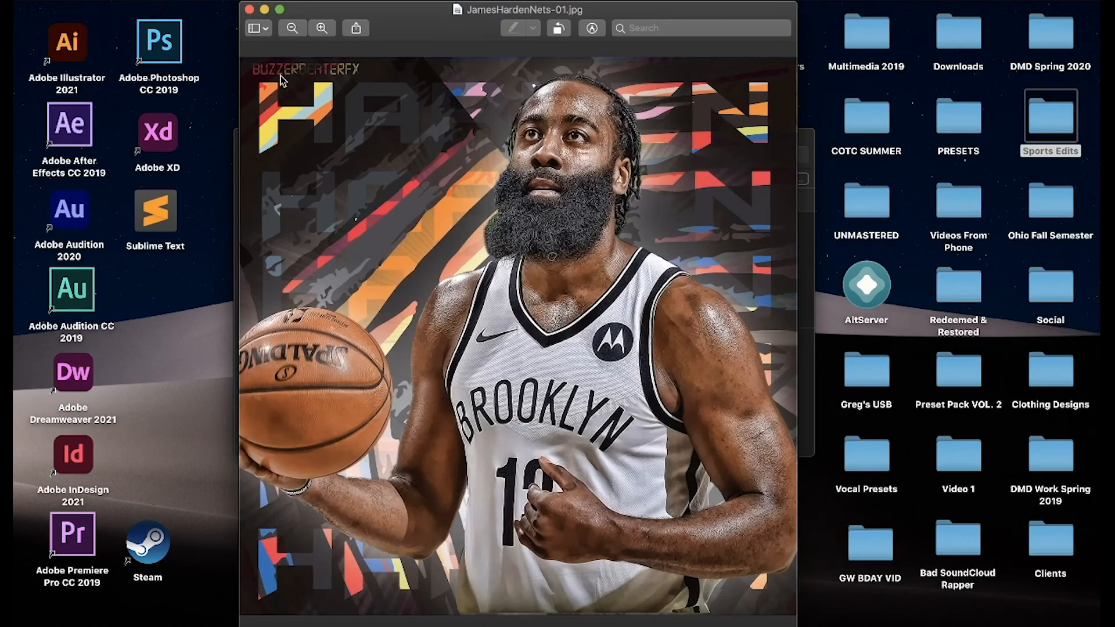
Crop the exported image just inside its outer edges to trim the thin border.
{"action": "scroll", "coordinate": [303, 83], "scroll_direction": "down", "scroll_amount": 2}
{"action": "left_click_drag", "start_coordinate": [245, 68], "coordinate": [776, 360]}
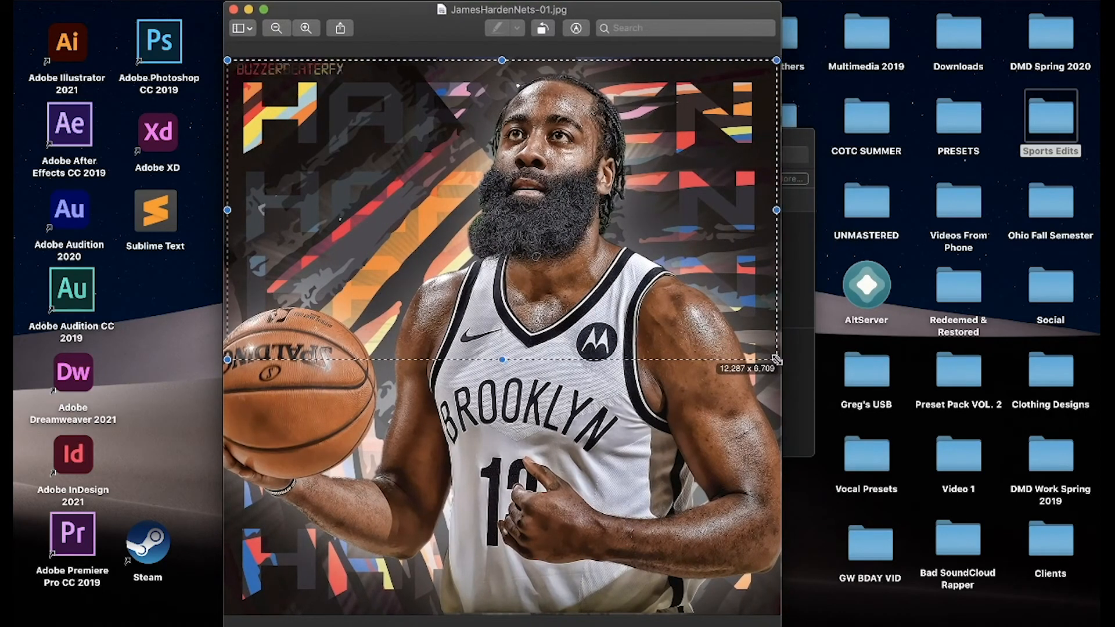
{"action": "left_click", "coordinate": [576, 29]}
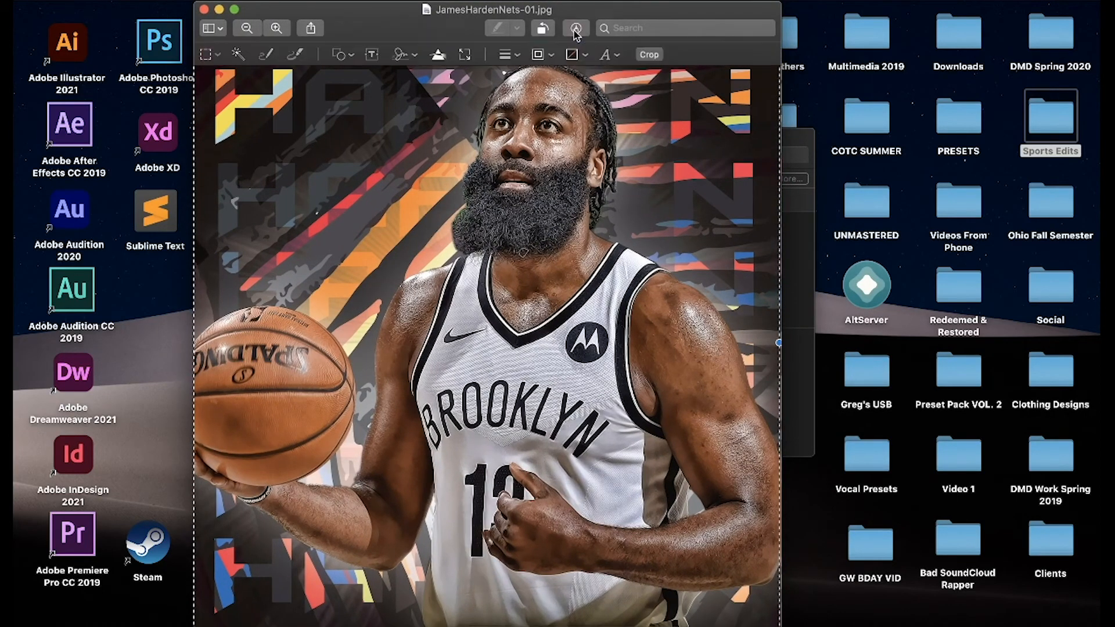
{"action": "left_click", "coordinate": [648, 55]}
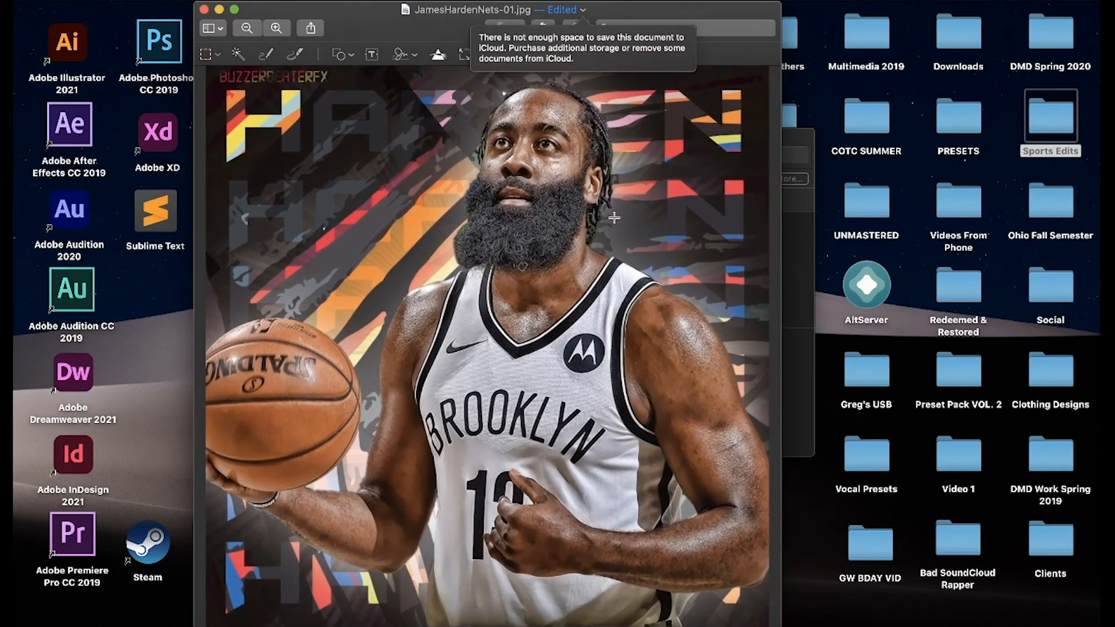
View the whole cropped image and hide the markup tools.
{"action": "scroll", "coordinate": [614, 218], "scroll_direction": "down", "scroll_amount": 3}
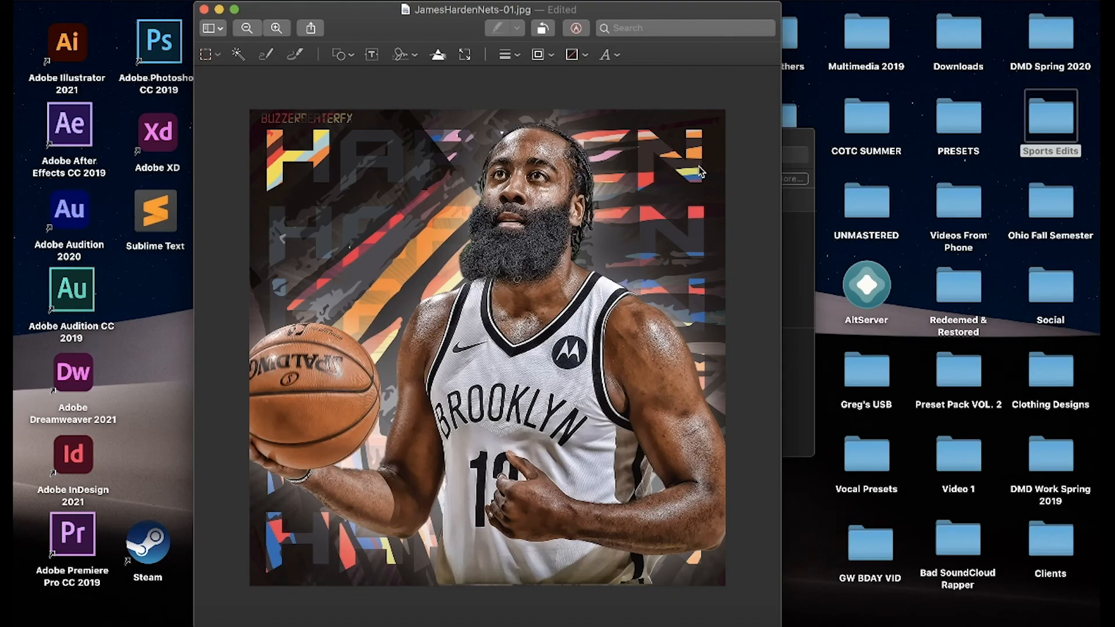
{"action": "left_click_drag", "start_coordinate": [510, 359], "coordinate": [508, 352]}
{"action": "left_click", "coordinate": [575, 365]}
{"action": "left_click", "coordinate": [581, 33]}
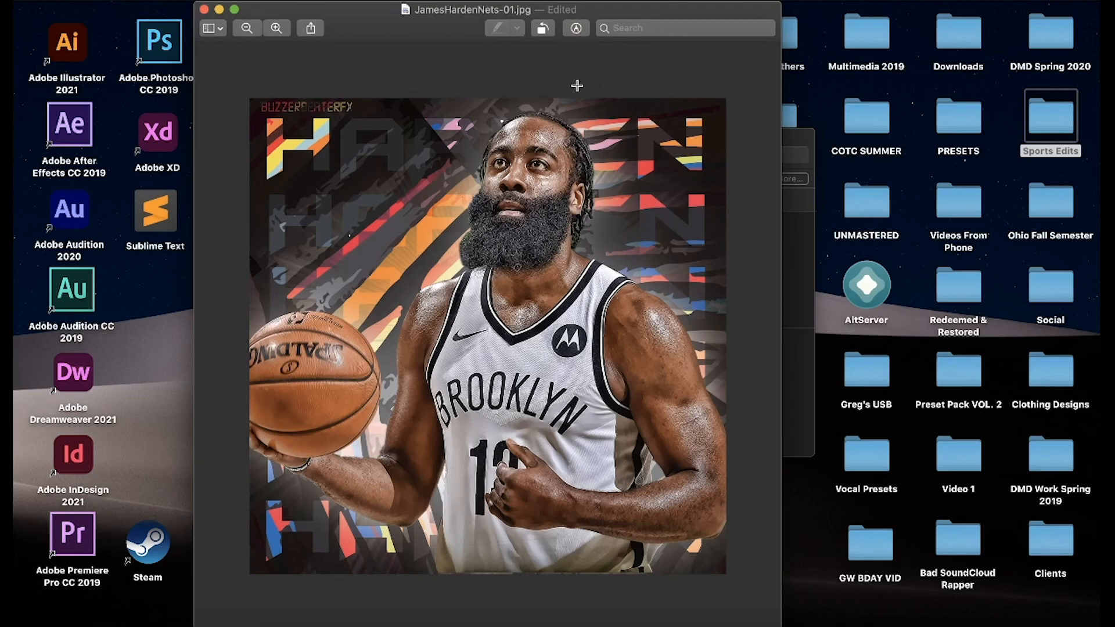